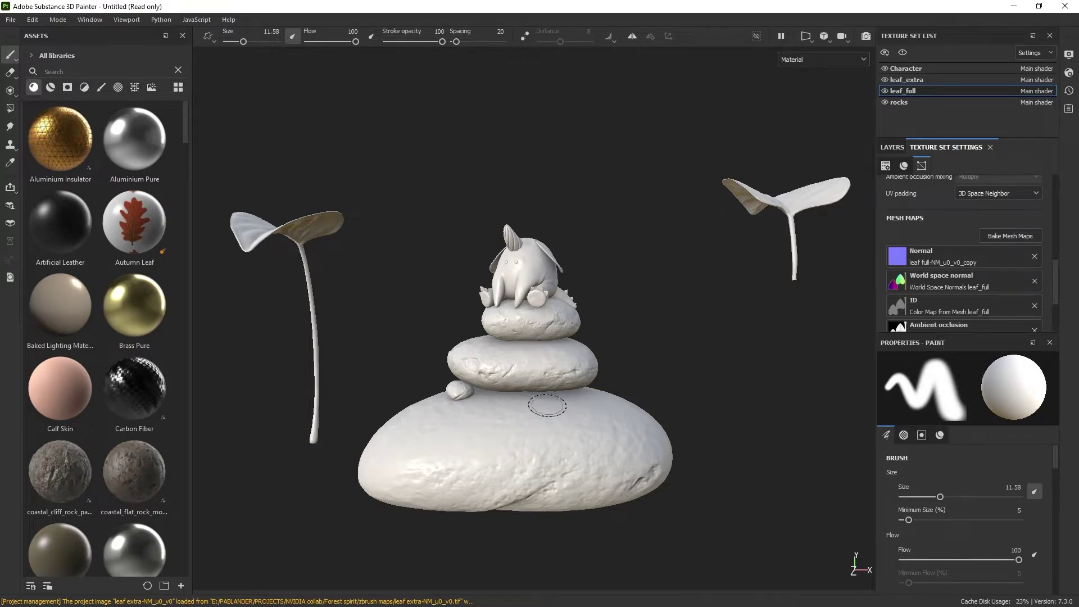
- Isolate the rocks texture set in the viewport and search the material library for "rock"
left_click(934, 102)
left_click(901, 52)
left_click(107, 71)
type("rock")
scroll(134, 204, "down", 3)
scroll(135, 203, "up", 3)
- Apply Large Rock Deep Cracks, Cracked Smooth Rock Cliff, Flat Limestone Rock Formation 04, Mica Schist Rock 05 and Rough Rock Surface to the rocks
left_click_drag(113, 304, 552, 419)
left_click_drag(69, 220, 766, 262)
left_click_drag(134, 222, 561, 403)
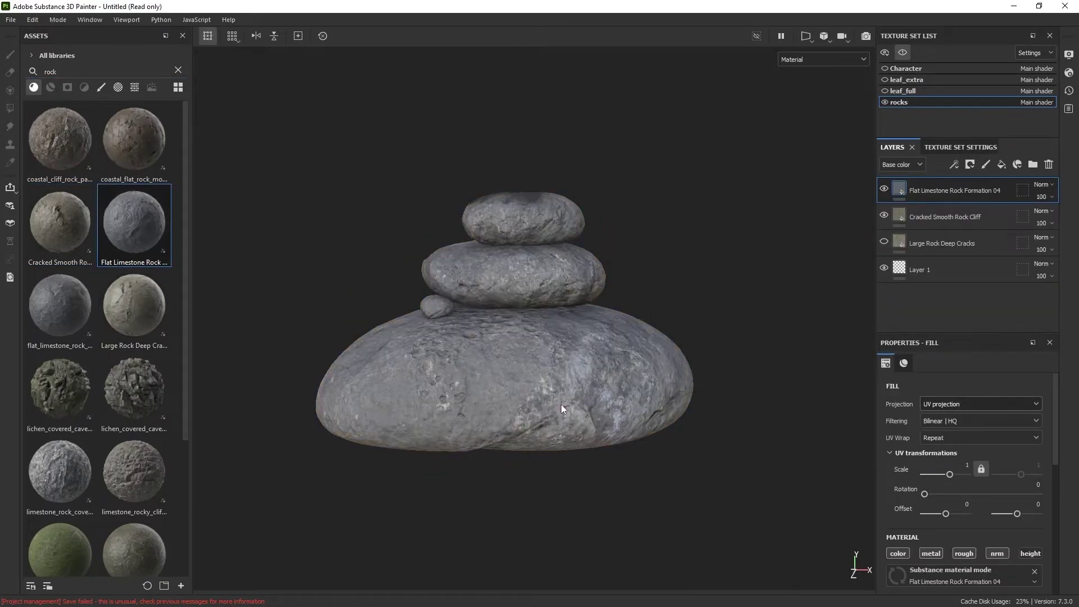
scroll(178, 518, "down", 3)
left_click_drag(134, 366, 487, 434)
left_click_drag(61, 532, 763, 349)
- Hide all the rock material layers except Cracked Smooth Rock Cliff
left_click(885, 189)
left_click(884, 216)
left_click(885, 242)
left_click(885, 268)
left_click(884, 294)
left_click(885, 294)
left_click(884, 268)
left_click_drag(708, 329, 687, 313, "alt")
right_click_drag(687, 313, 725, 284, "shift")
- Move the Cracked Smooth Rock Cliff layer below Large Rock Deep Cracks and rename it "big"
left_click_drag(950, 279, 940, 301)
double_click(936, 287)
type("big")
key("Return")
- Add a black mask with a paint effect to the "big" layer and polygon-fill only the largest bottom rock
left_click(970, 164)
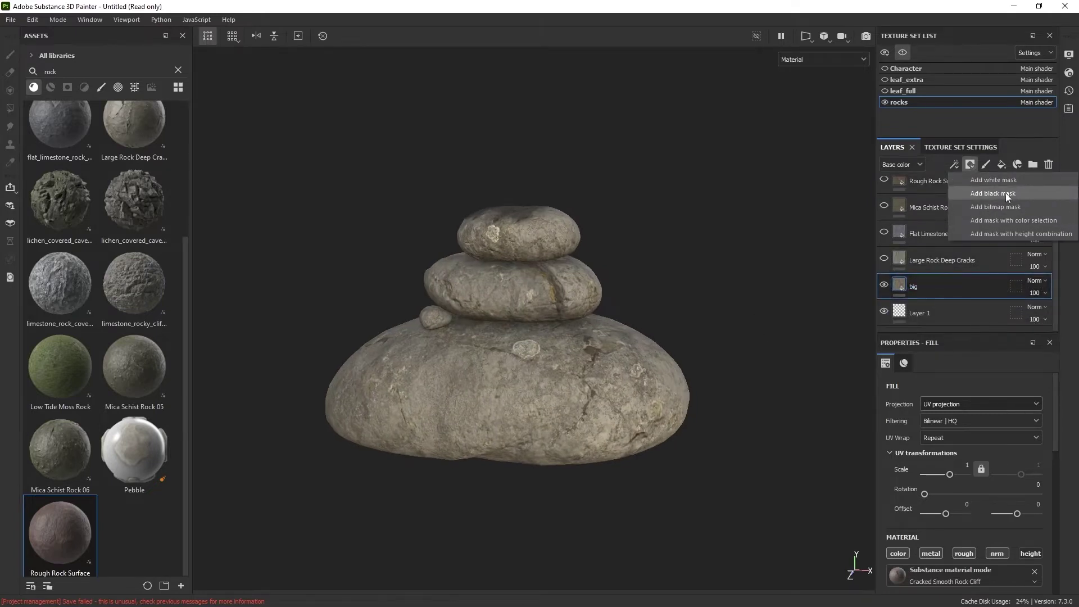
left_click(1006, 193)
left_click(954, 164)
left_click(972, 194)
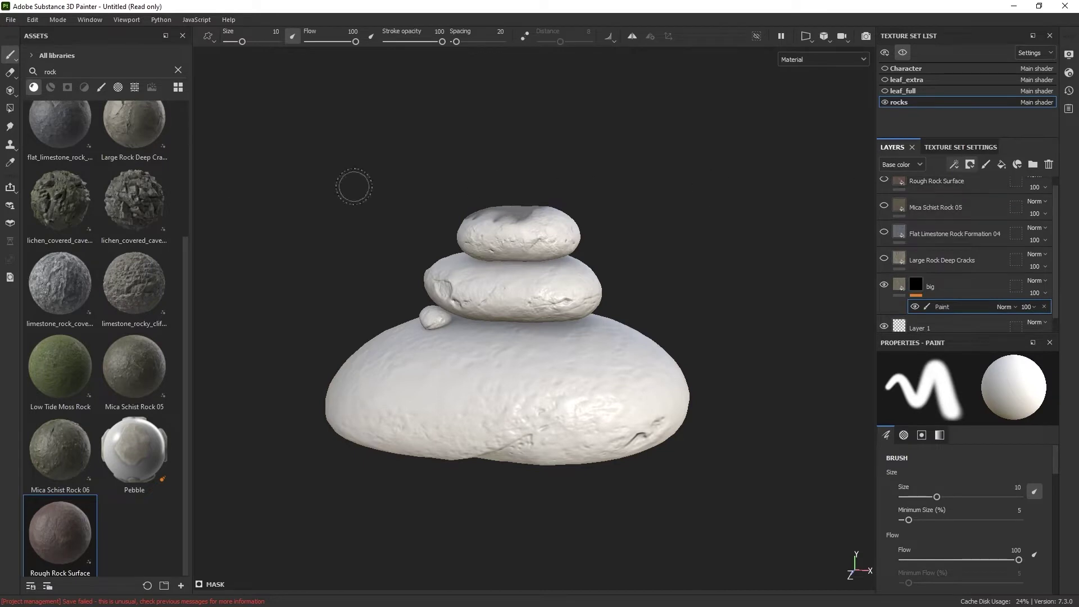
left_click(10, 110)
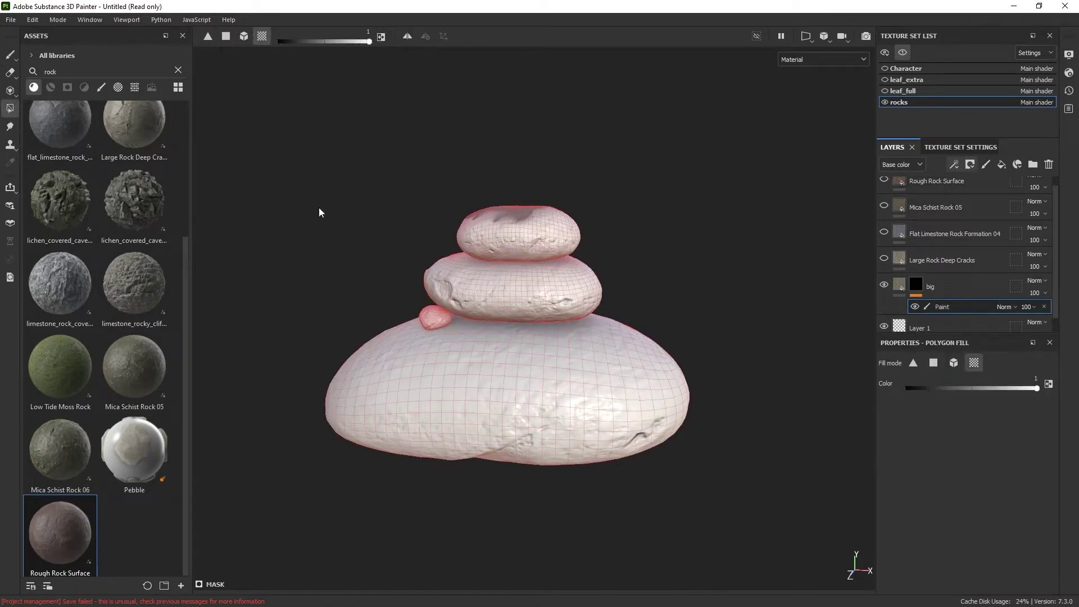
left_click_drag(636, 309, 700, 429)
left_click_drag(697, 356, 694, 329, "alt")
key("1")
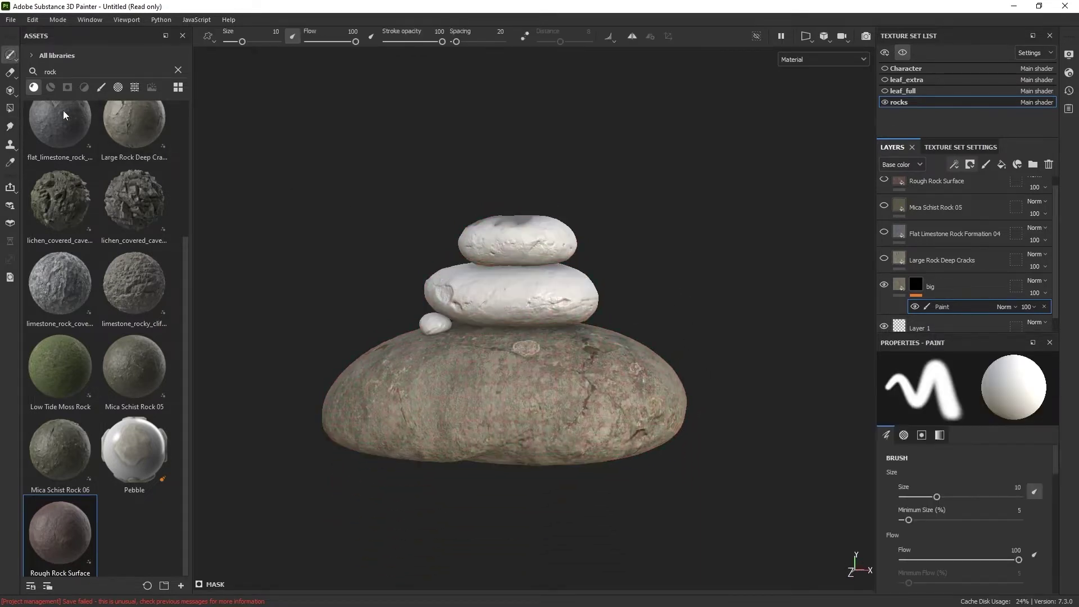
left_click(901, 285)
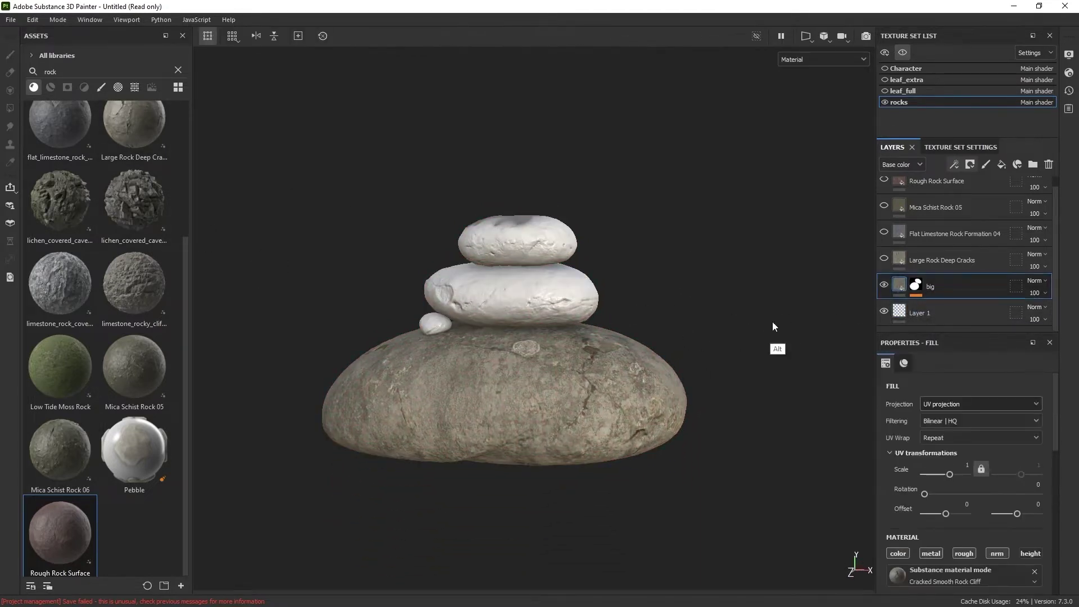
left_click_drag(774, 325, 770, 327, "alt")
right_click_drag(770, 326, 746, 320, "shift")
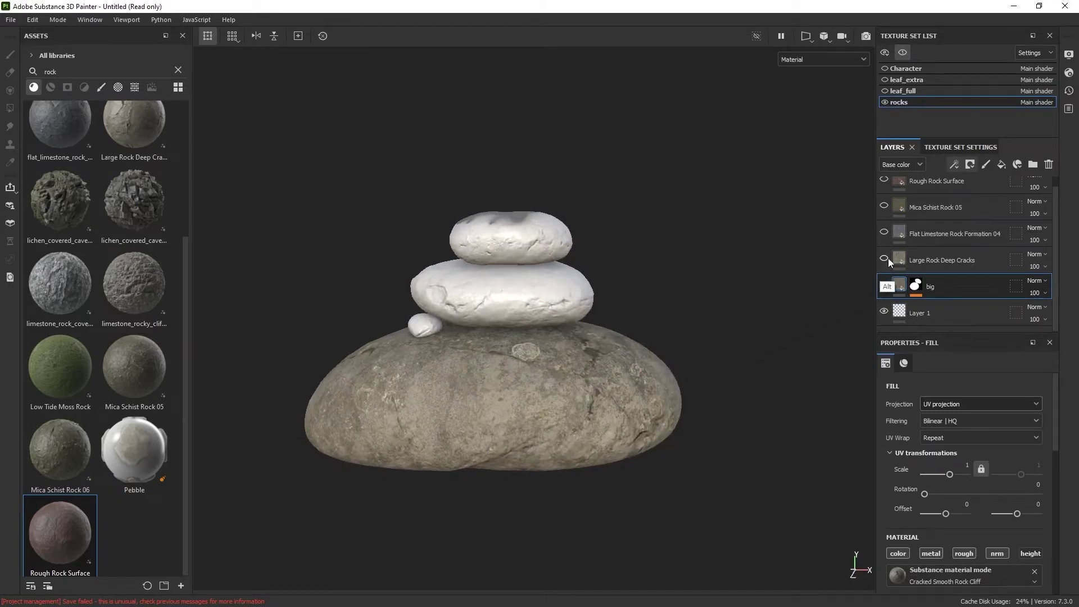
- Show the Large Rock Deep Cracks layer and adjust its UV rotation and offset
left_click(885, 258)
mouse_move(799, 298)
left_mouse_down("alt")
mouse_move(781, 306)
mouse_move(802, 294)
mouse_move(793, 284)
left_mouse_up("alt")
left_click(950, 260)
left_click_drag(926, 495, 945, 513)
left_click_drag(1017, 513, 1017, 513)
left_click_drag(647, 337, 642, 347, "alt")
right_click_drag(642, 351, 776, 262, "alt")
left_click_drag(776, 262, 658, 366, "alt")
right_click_drag(658, 365, 638, 234, "alt")
- Set the Large Rock Deep Cracks UV scale to 2, rotation to 69.5 and offset to -0.15 and -0.01
left_click(968, 465)
key("BackSpace")
type("2")
key("Return")
left_click_drag(947, 514, 945, 515)
left_click_drag(1017, 514, 1017, 514)
mouse_move(938, 494)
left_mouse_down()
mouse_move(949, 495)
mouse_move(943, 514)
left_mouse_up()
left_click_drag(728, 292, 740, 294, "alt")
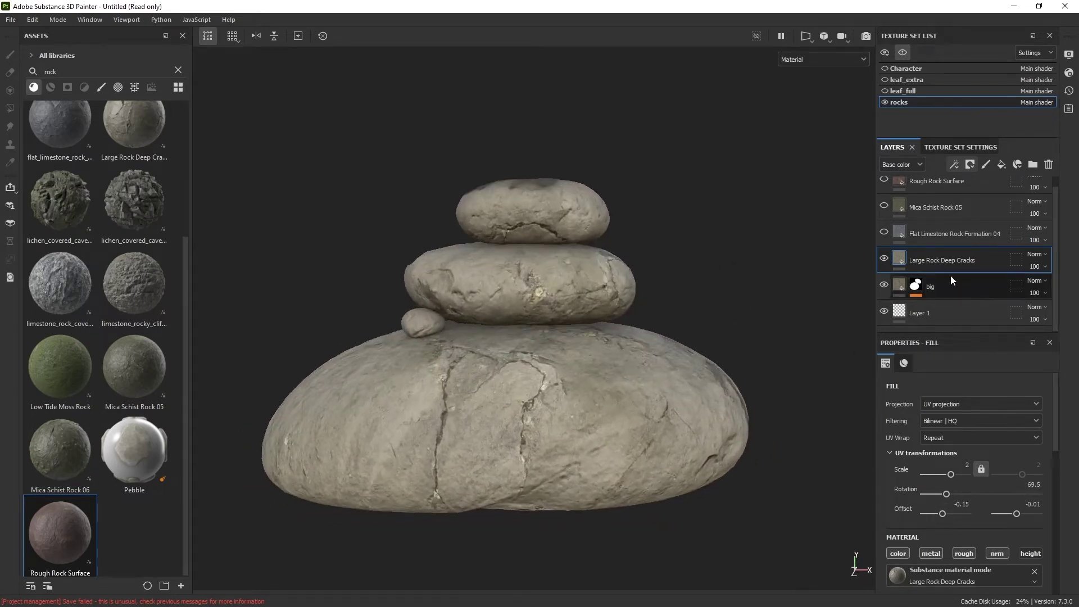
- Mask the Large Rock Deep Cracks layer to the top rock with a black mask and polygon fill, and rename it "small"
left_click(971, 165)
left_click(988, 194)
left_click(954, 165)
left_click(977, 190)
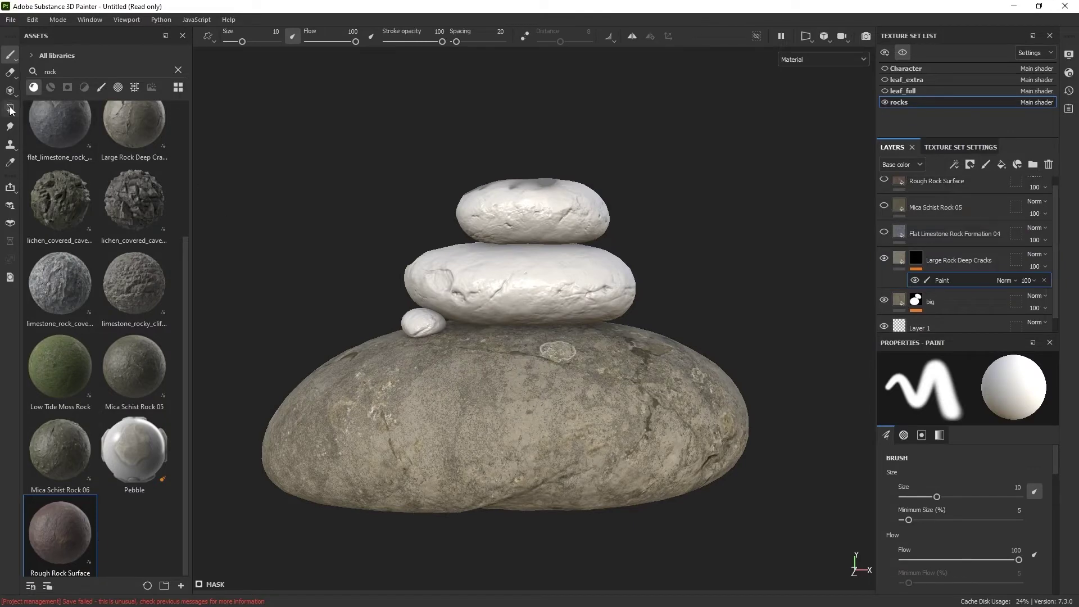
left_click(10, 109)
left_click(588, 215)
left_click(9, 55)
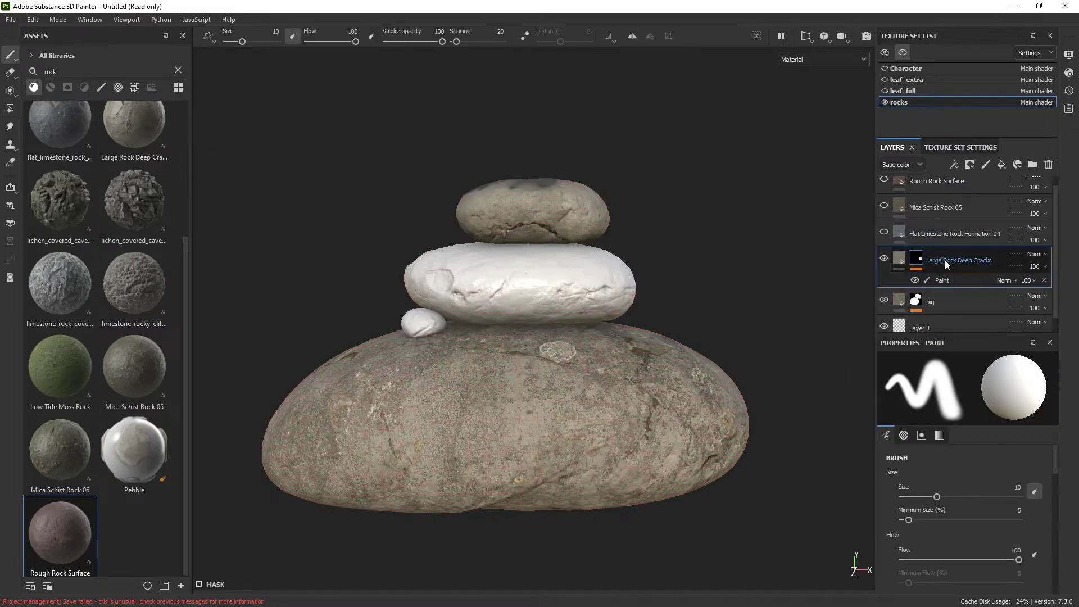
left_click(907, 260)
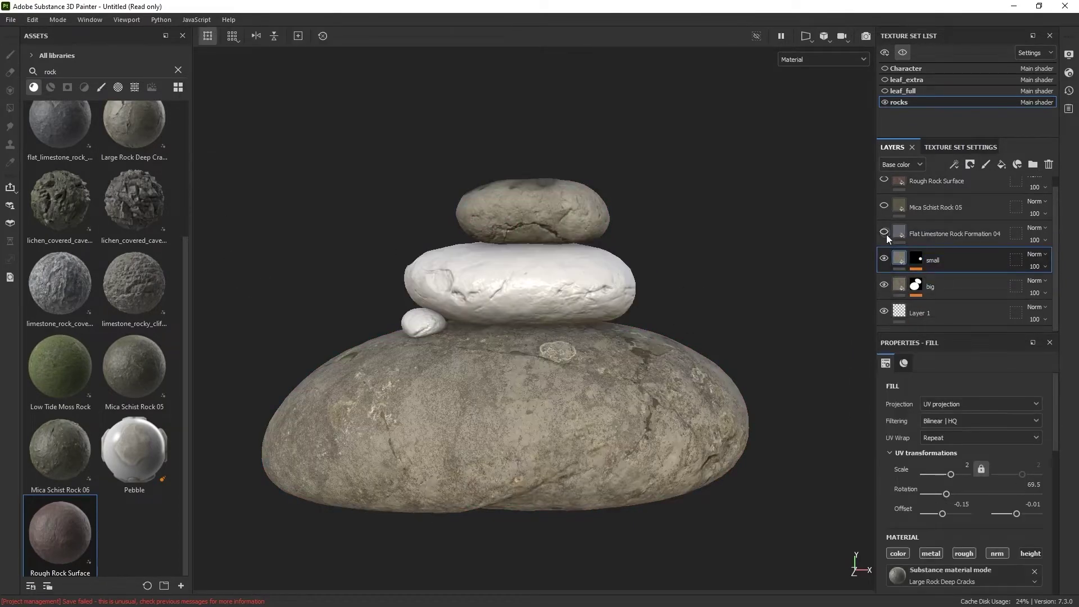
- Show the Flat Limestone Rock Formation 04 layer, move it below "small", and adjust its UV rotation and offset
left_click(885, 233)
left_click(885, 232)
left_click_drag(951, 234, 950, 275)
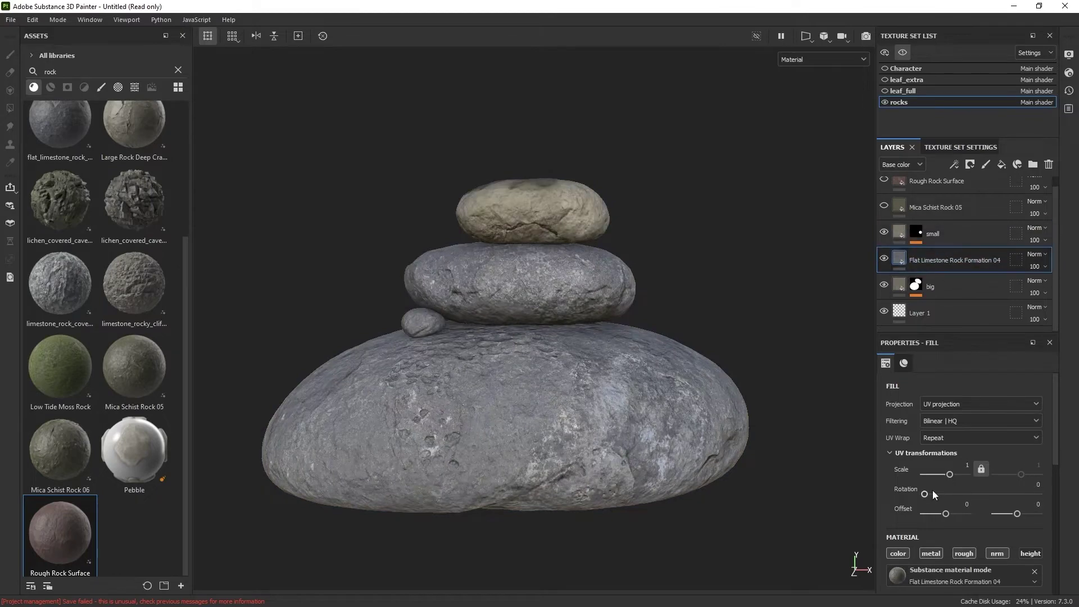
left_click_drag(949, 518, 948, 494)
left_click_drag(1018, 513, 1018, 514)
mouse_move(750, 351)
left_mouse_down("alt")
mouse_move(770, 378)
mouse_move(770, 354)
left_mouse_up("alt")
- Mask the Flat Limestone Rock Formation 04 layer to the middle rock with a black mask and polygon fill, and rename it "medium"
left_click(970, 164)
left_click(984, 193)
left_click(10, 90)
left_click(494, 272)
scroll(506, 292, "down", 1)
left_click(916, 233)
double_click(951, 275)
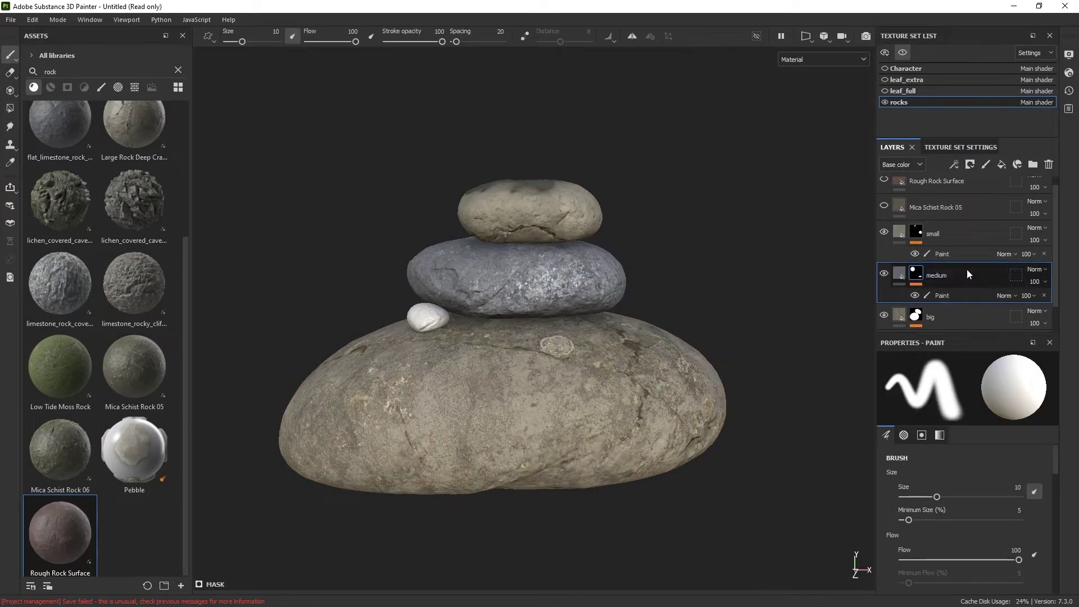
- Preview the remaining rock materials, leaving Rough Rock Surface visible and selected and Mica Schist Rock 05 hidden
left_click(900, 232)
left_click(901, 261)
left_click(887, 206)
left_click(888, 206)
left_click_drag(1056, 230, 1057, 221)
left_click(886, 189)
left_click(887, 190)
left_click(887, 190)
left_click(927, 190)
- Add a black mask with a paint effect to Rough Rock Surface and polygon-fill only the small pebble
left_click(971, 164)
left_click(996, 195)
left_click(954, 164)
left_click(964, 193)
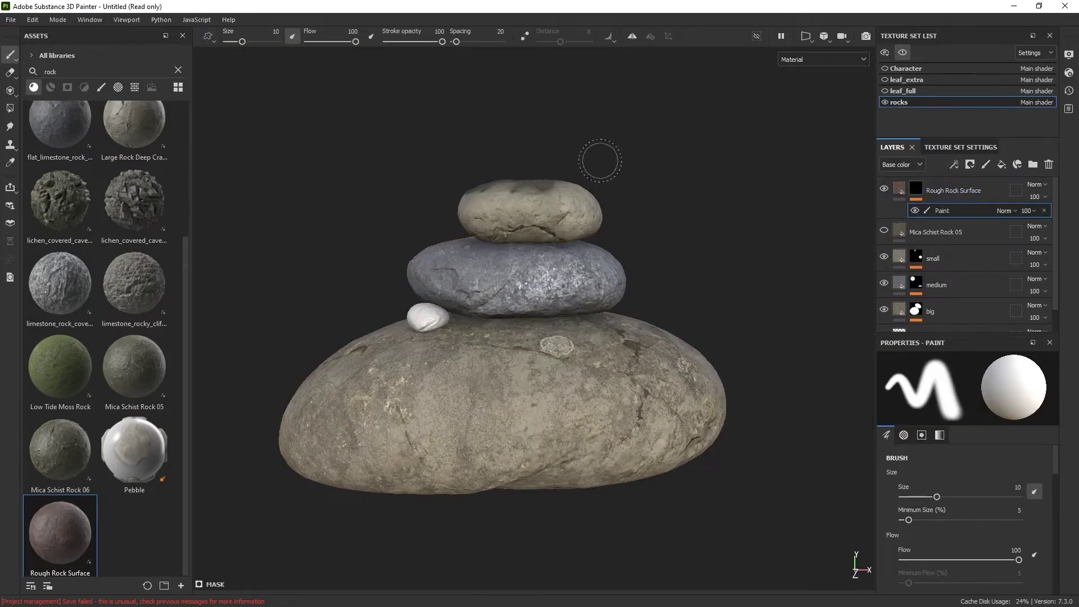
left_click(11, 108)
right_click_drag(538, 224, 498, 535, "alt")
middle_click_drag(498, 535, 624, 468, "alt")
left_click_drag(456, 304, 755, 270, "alt")
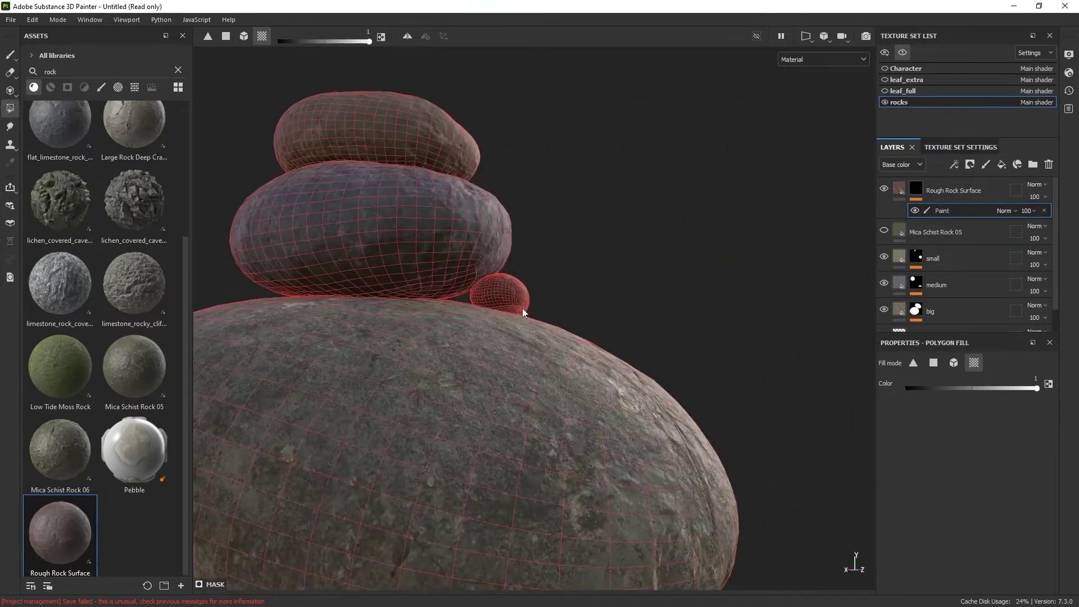
left_click(10, 54)
- Set the Rough Rock Surface layer's UV scale to 2.81, rotation to 57.03 and horizontal offset to 0.09
left_click_drag(619, 236, 349, 176, "alt")
right_click_drag(590, 331, 547, 479, "alt")
left_click_drag(547, 480, 534, 418, "alt")
left_click(900, 191)
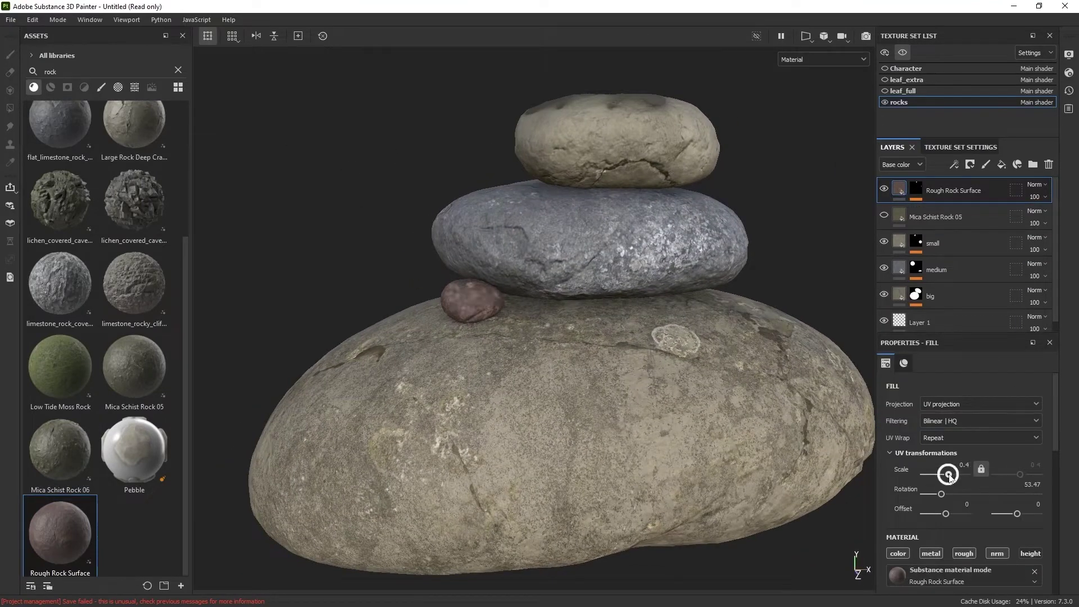
left_click_drag(630, 406, 735, 409, "alt")
left_click_drag(942, 494, 948, 515)
right_click_drag(737, 404, 704, 323, "alt")
left_click_drag(703, 323, 689, 282, "alt")
right_click_drag(689, 281, 731, 339, "alt")
left_click_drag(731, 339, 725, 357, "alt")
- Show all texture sets, then move the Rough Rock Surface layer below Mica Schist Rock 05 and rename it "tiny"
key("alt+q")
key("f")
left_click_drag(950, 187, 946, 219)
double_click(956, 217)
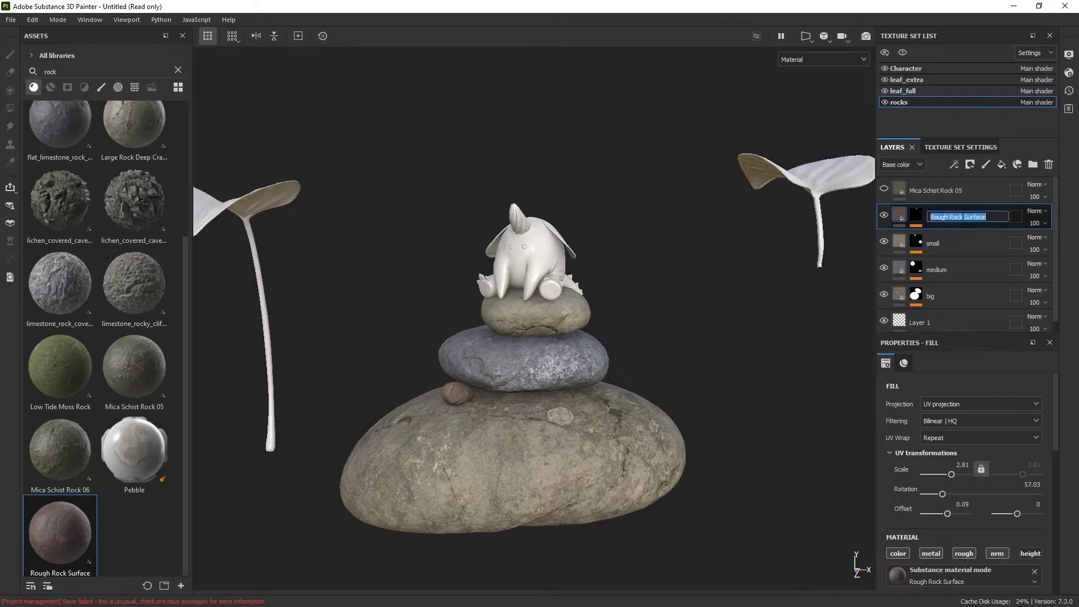
- Show Mica Schist Rock 05 at a UV scale of 5.97 and mask it with the Dirt Ground smart mask
left_click(893, 197)
left_click(970, 164)
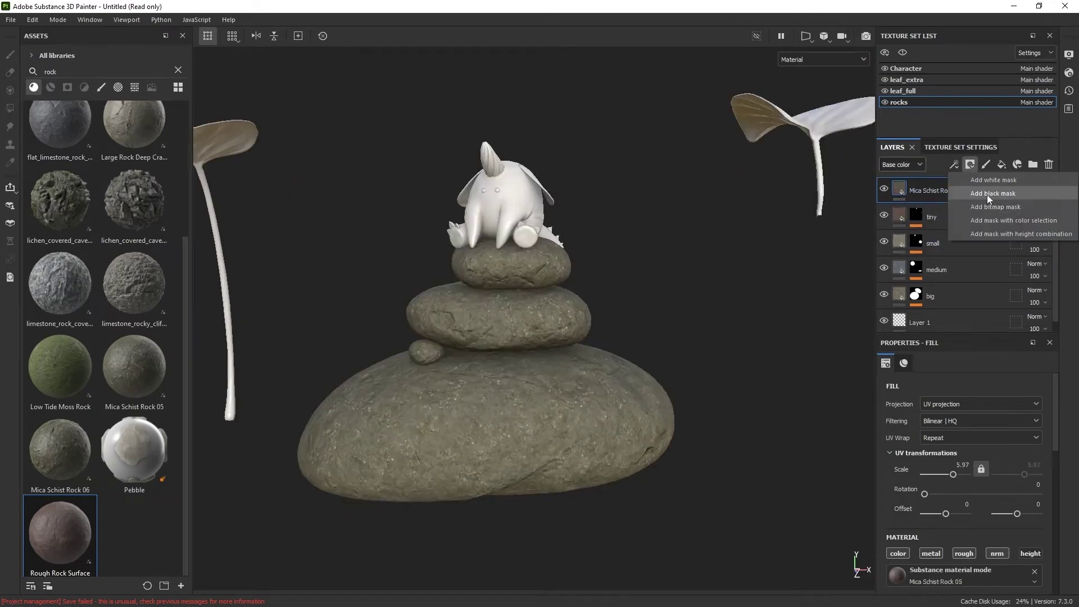
left_click(987, 193)
left_click(956, 168)
left_click(178, 69)
left_click(67, 87)
scroll(184, 193, "up", 1)
left_click_drag(60, 298, 915, 194)
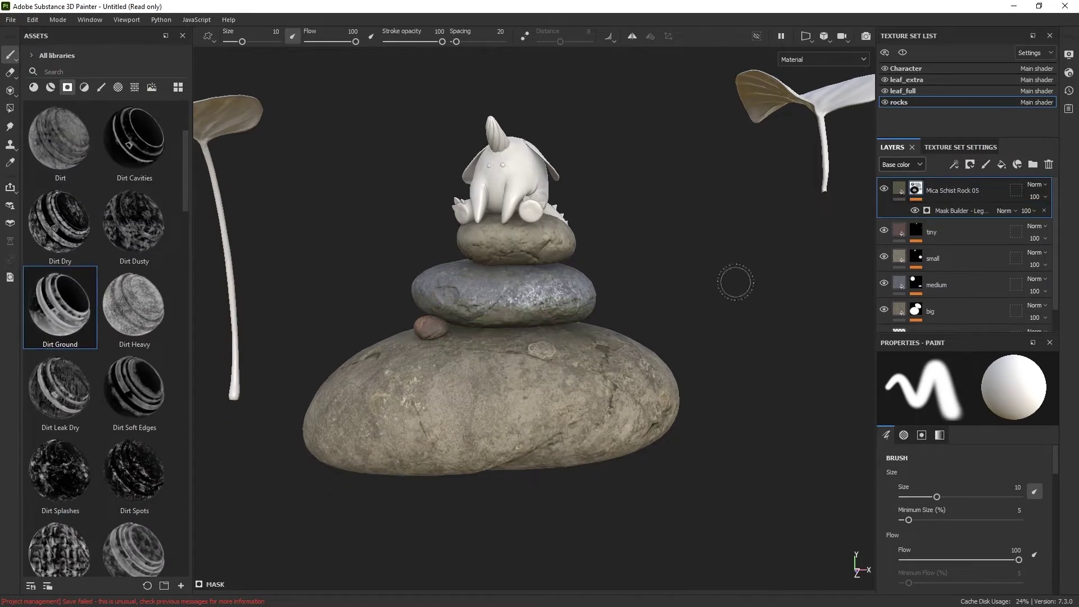
mouse_move(735, 282)
left_mouse_down("alt")
mouse_move(676, 298)
mouse_move(737, 280)
left_mouse_up("alt")
- In the dirt mask's generator, enable triplanar and set Grunge to 0.4 and AO to 0.24
left_click(947, 209)
left_click(988, 452)
scroll(1034, 439, "down", 5)
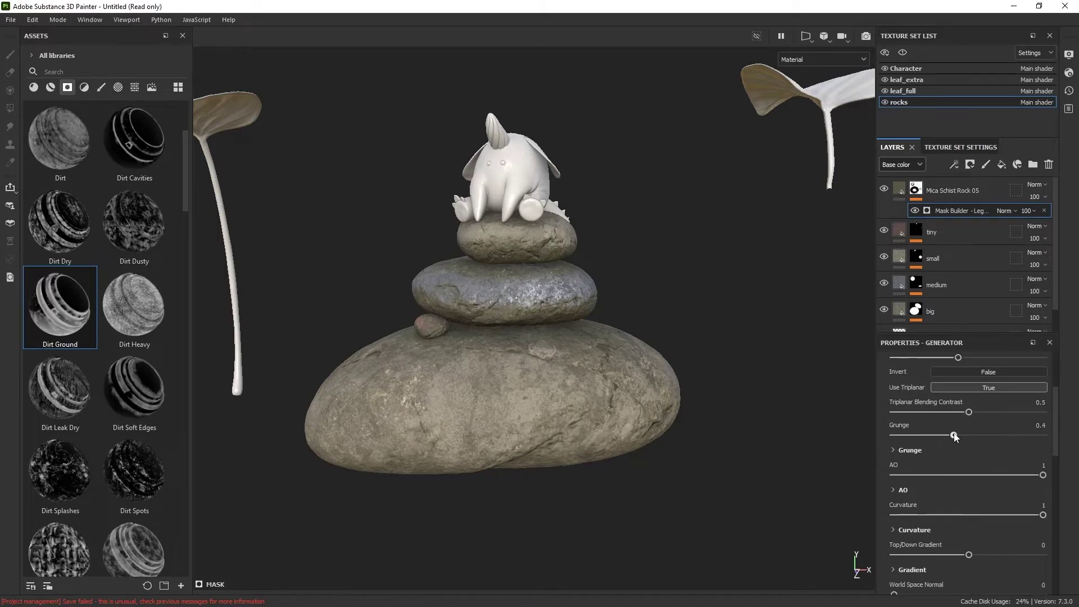
left_click_drag(1043, 396, 900, 395)
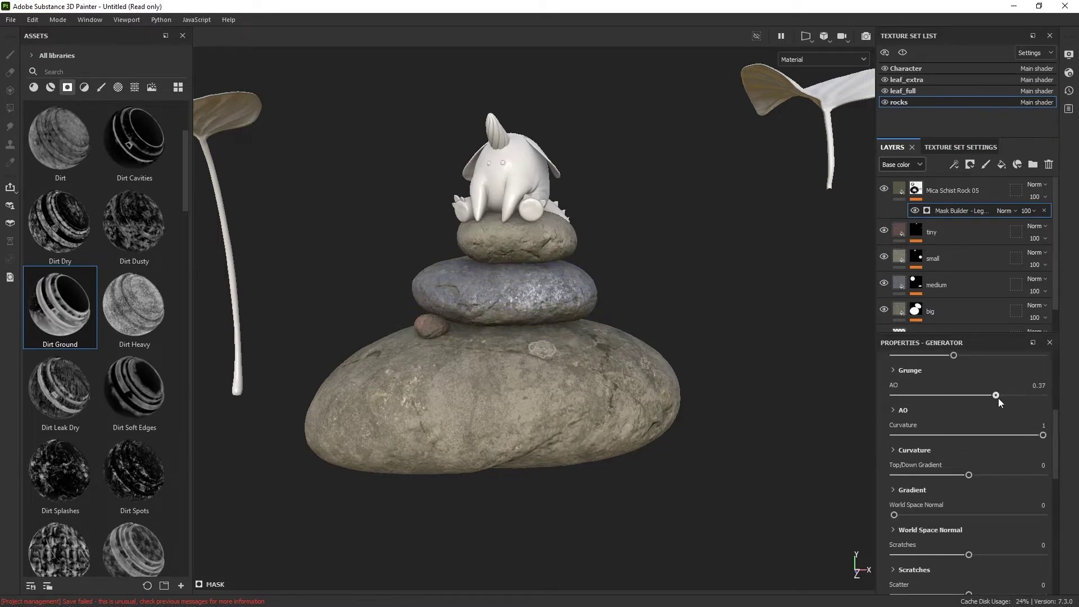
left_click_drag(764, 365, 742, 266, "alt")
mouse_move(742, 266)
right_mouse_down("alt")
mouse_move(809, 263)
mouse_move(753, 276)
right_mouse_up("alt")
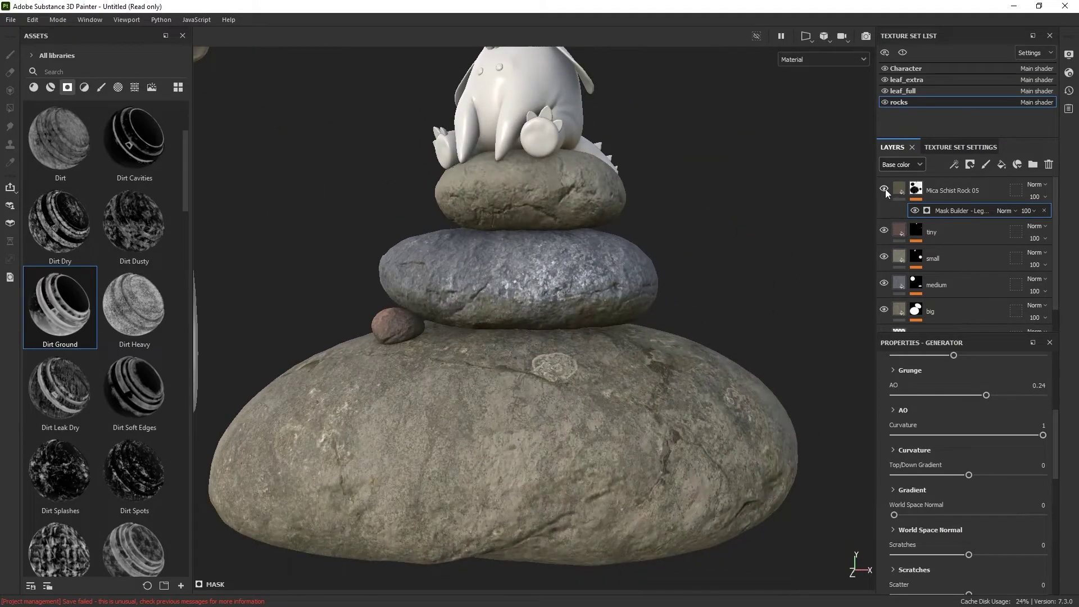
- Isolate the Character texture set and add a fill layer to it
left_click(942, 198)
scroll(1047, 395, "down", 3)
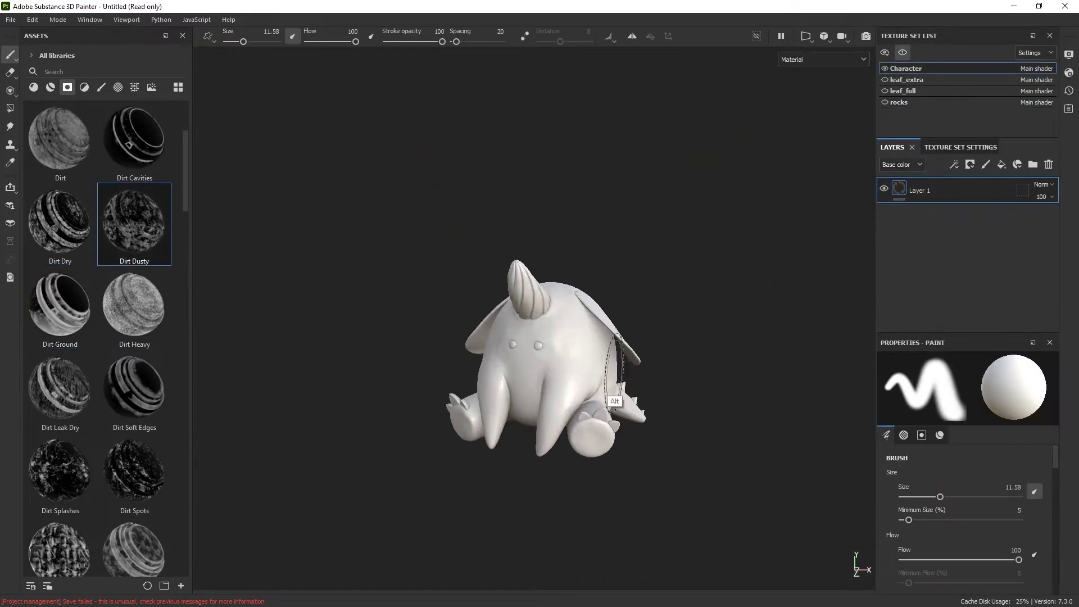
left_click(1001, 165)
scroll(1021, 380, "up", 2)
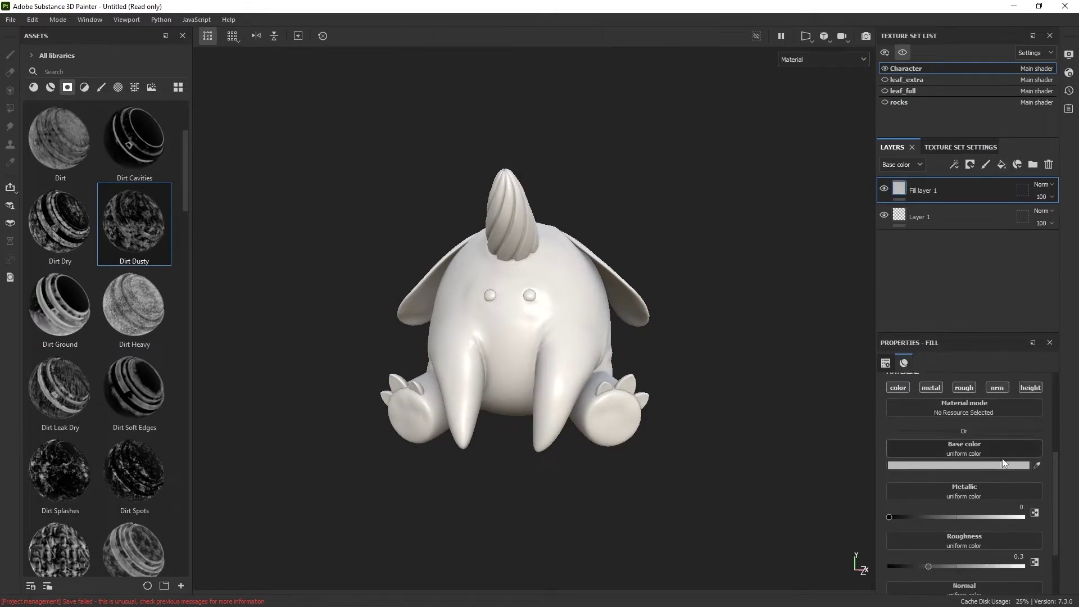
- Give the character's fill layer a dark red base color, limit it to color and roughness, and set roughness to 0.4939
left_click(1014, 465)
left_click(977, 446)
left_click(967, 383)
left_click(978, 450)
left_click(984, 315)
scroll(1036, 401, "up", 2)
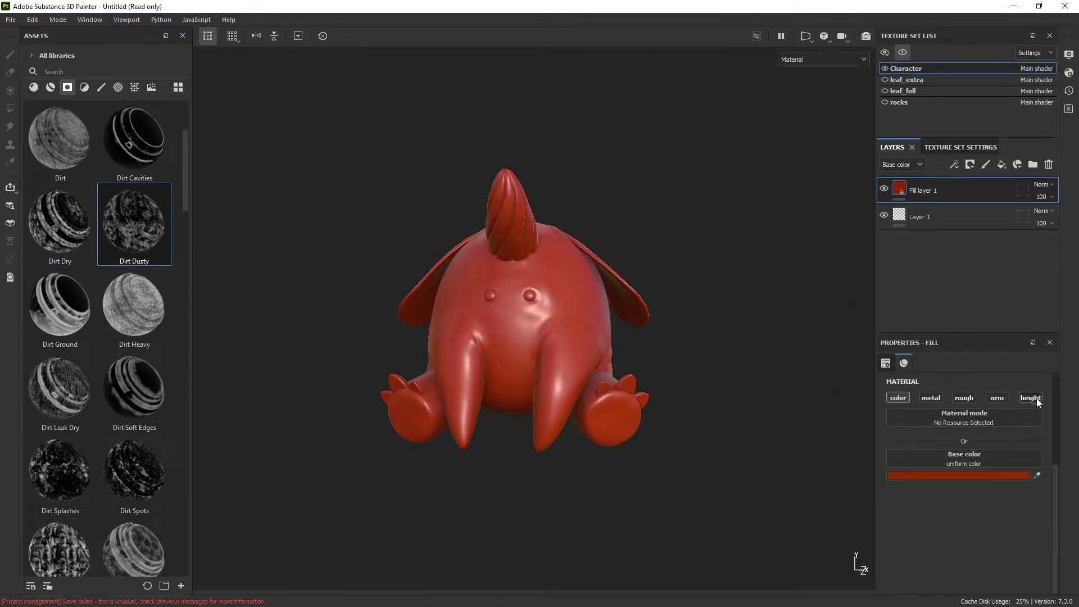
left_click(964, 397)
left_click_drag(958, 528, 955, 529)
- Duplicate the red fill layer and change the copy's base color to orange
right_click(984, 192)
left_click(991, 251)
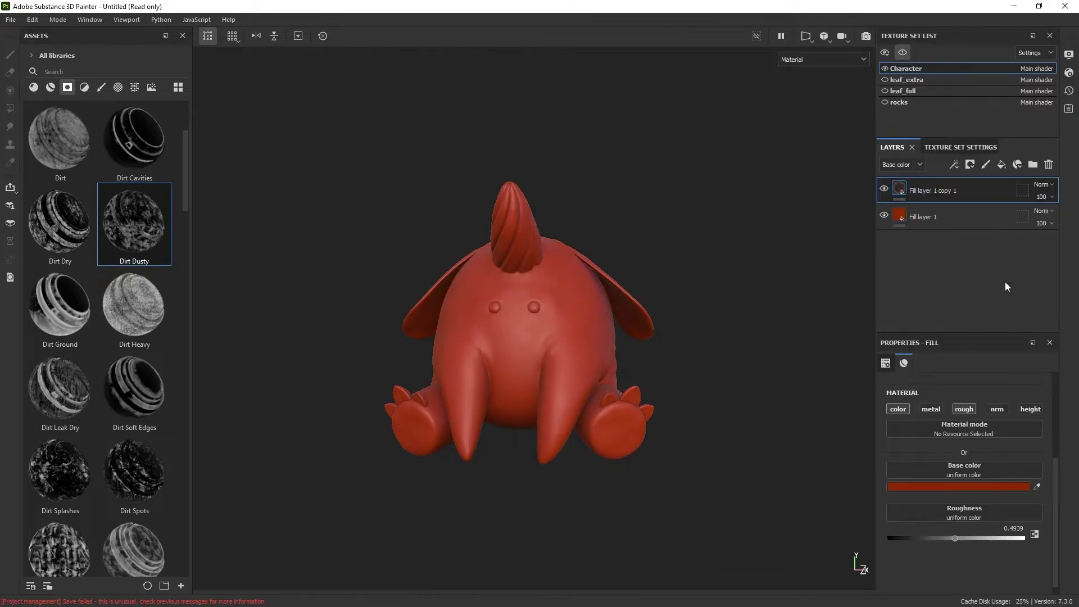
left_click(947, 487)
left_click(910, 368)
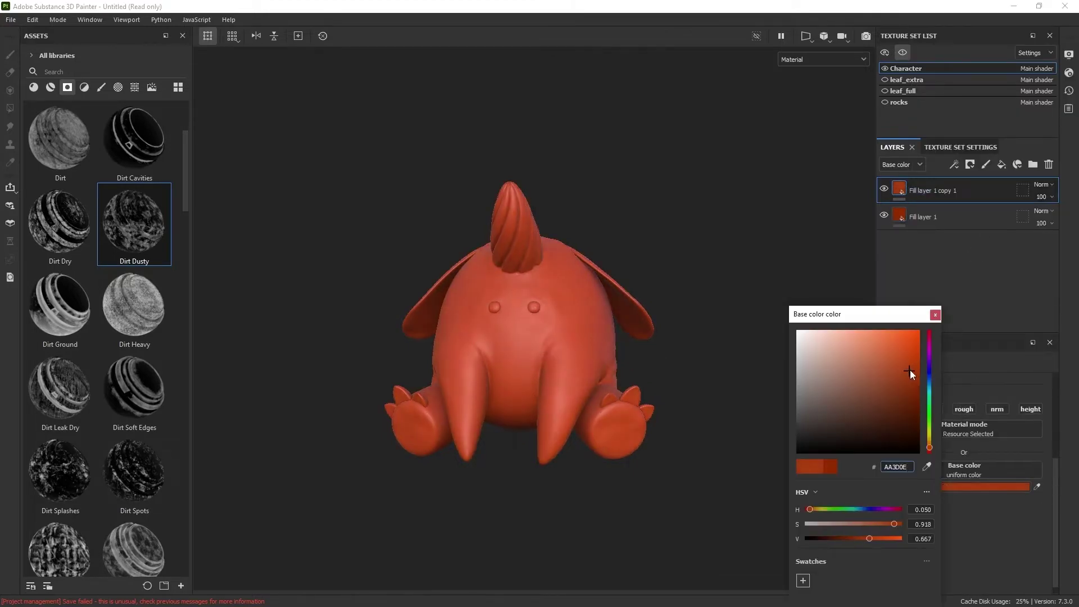
left_click(931, 448)
left_click(983, 261)
- Duplicate the orange fill layer and set the copy's base color to ochre 9B6A2E
right_click(945, 191)
left_click(968, 254)
left_click(959, 487)
left_click(883, 372)
left_click(891, 378)
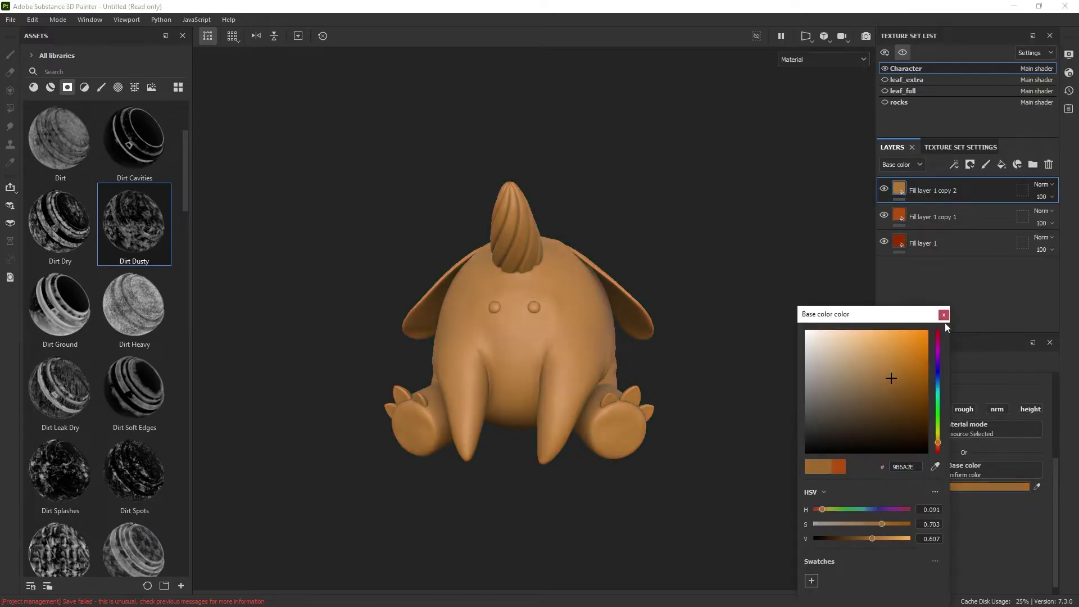
left_click(970, 187)
- Duplicate the ochre fill layer and change the copy's base color to a muted teal
right_click(971, 188)
left_click(970, 252)
left_click(946, 488)
left_click(929, 389)
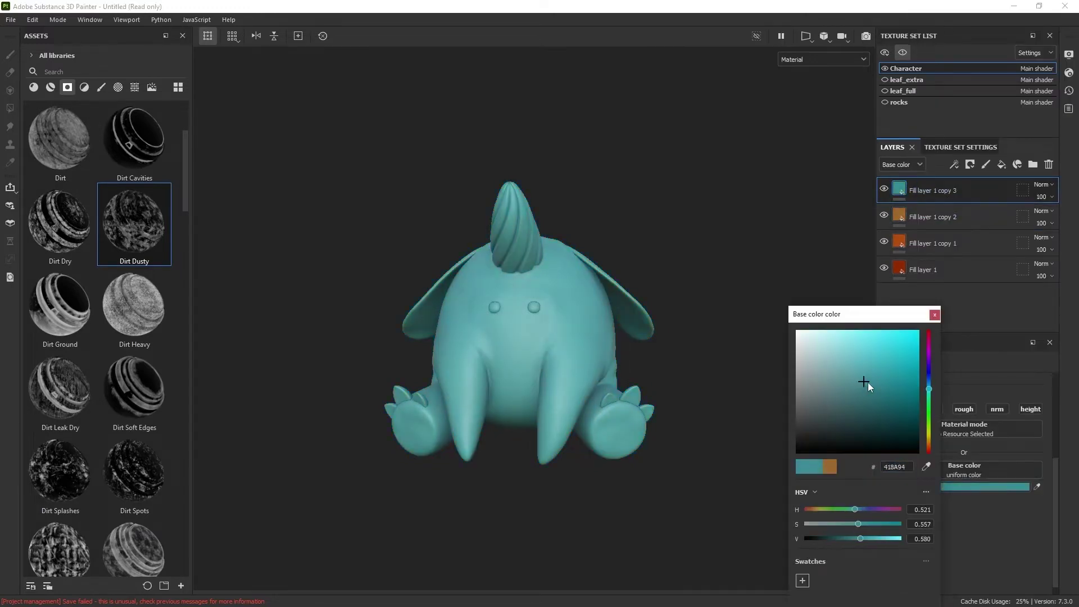
left_click(860, 393)
- Hide the teal and ochre layers, and add a black mask with a fill effect to the orange layer
left_click(907, 244)
left_click(884, 215)
left_click(884, 188)
left_click(972, 164)
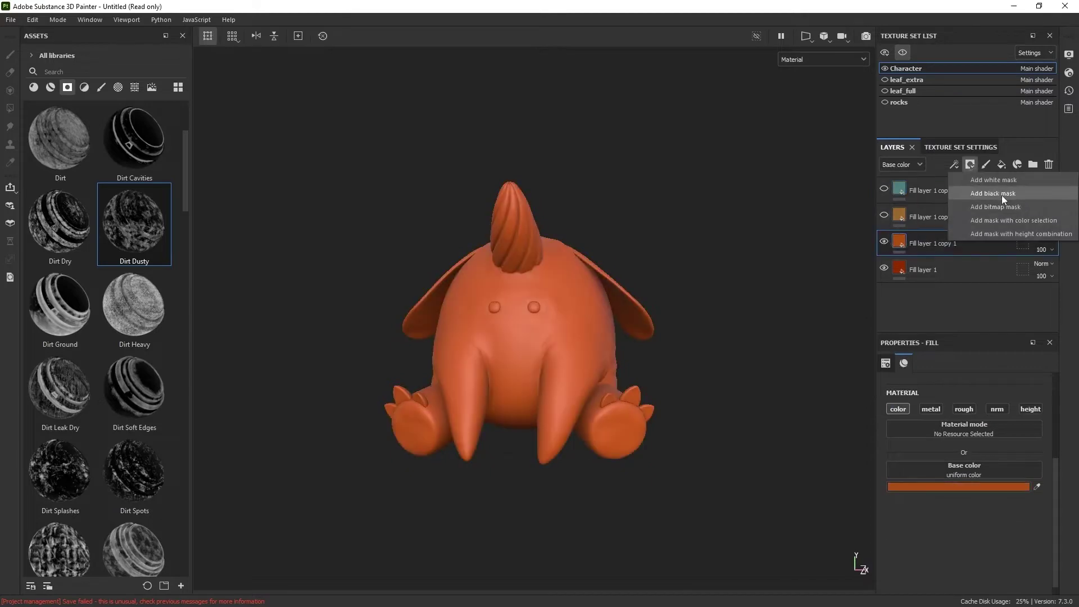
left_click(993, 194)
left_click(954, 165)
left_click(978, 207)
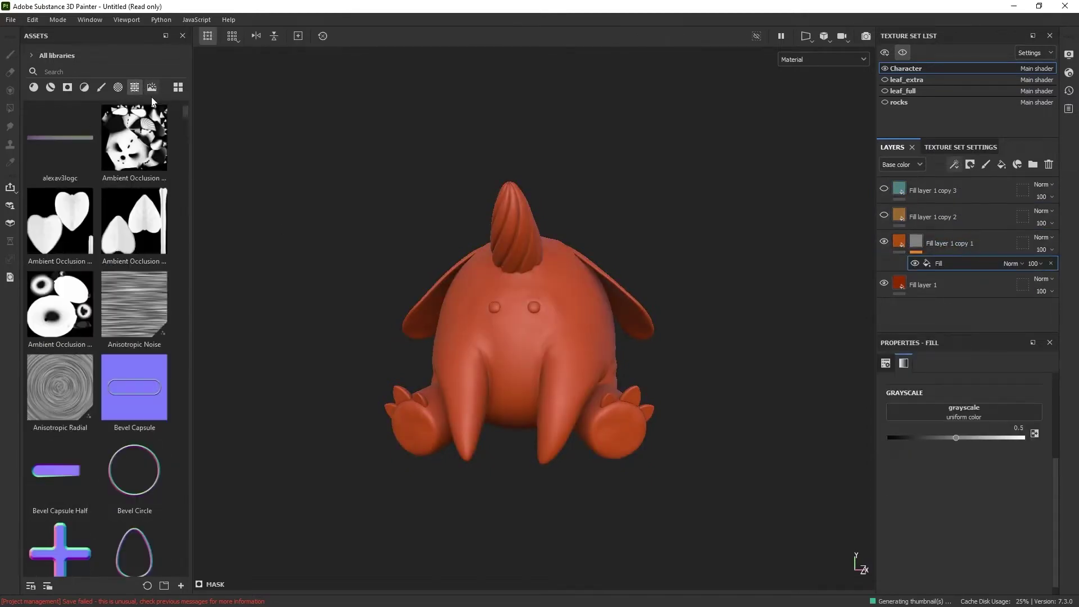
- Assign the Grunge Dirt Thin texture to the fill effect in the orange layer's mask
left_click_drag(186, 111, 181, 315)
right_click(187, 298)
left_click_drag(60, 256, 964, 410)
left_click_drag(969, 488, 1020, 488)
scroll(675, 421, "up", 3)
left_click_drag(674, 422, 700, 388, "alt")
scroll(985, 408, "up", 3)
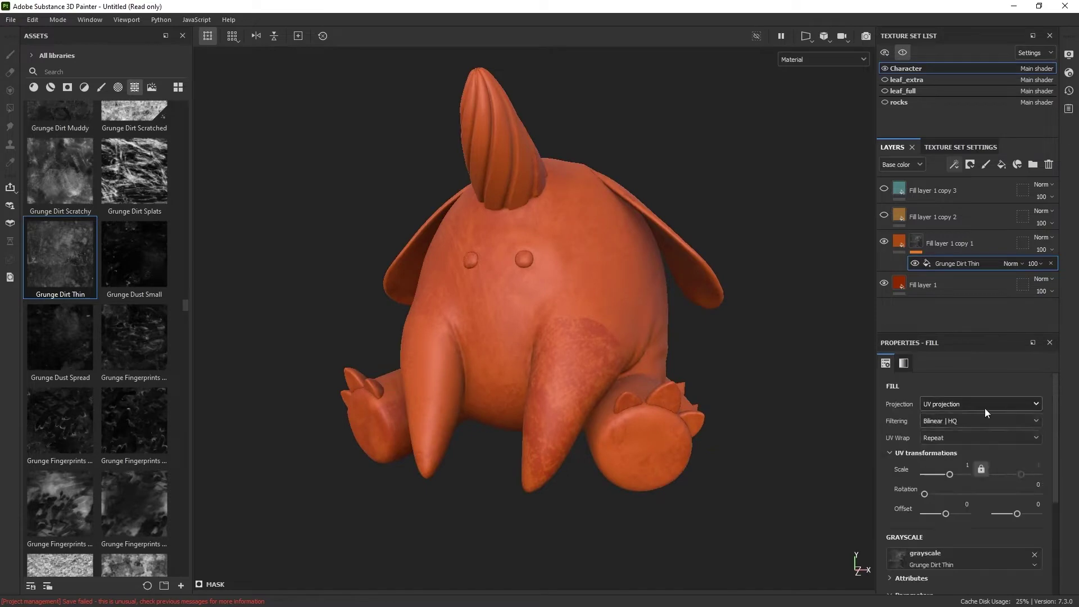
- Switch the Grunge Dirt Thin fill to tri-planar projection and set its balance to 0.73 and contrast to 0.11
left_click(985, 408)
left_click(987, 431)
left_click_drag(1056, 419, 1060, 517)
left_click_drag(1019, 477, 968, 477)
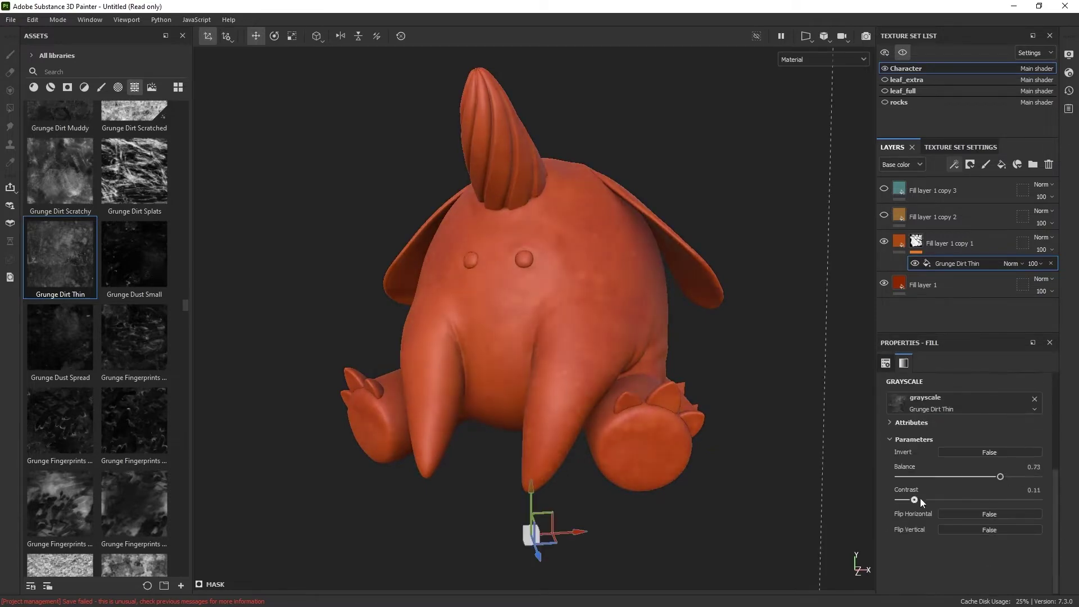
- Show the ochre layer and mask it with a tri-planar Grunge Map 004 fill
left_click(989, 191)
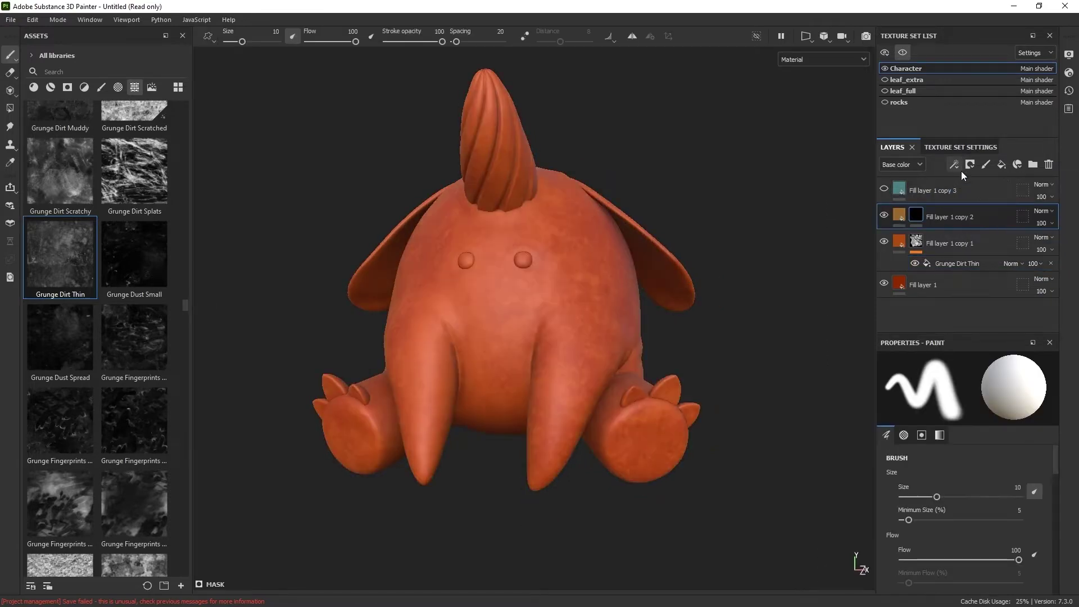
left_click(955, 165)
left_click(967, 206)
left_click_drag(186, 305, 185, 334)
left_click_drag(60, 194, 984, 402)
scroll(1040, 413, "up", 3)
left_click(985, 403)
left_click(966, 444)
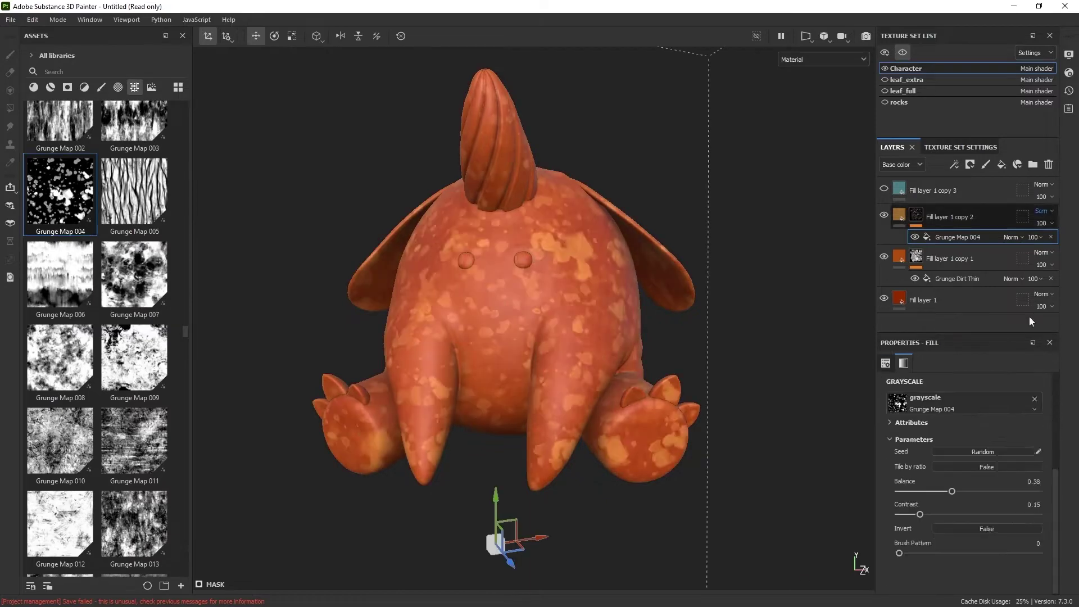
- Blend the ochre layer as Overlay, duplicate it, hide the copy, and change the original's base color to light tan
left_click(1042, 211)
left_click(1021, 379)
right_click(987, 244)
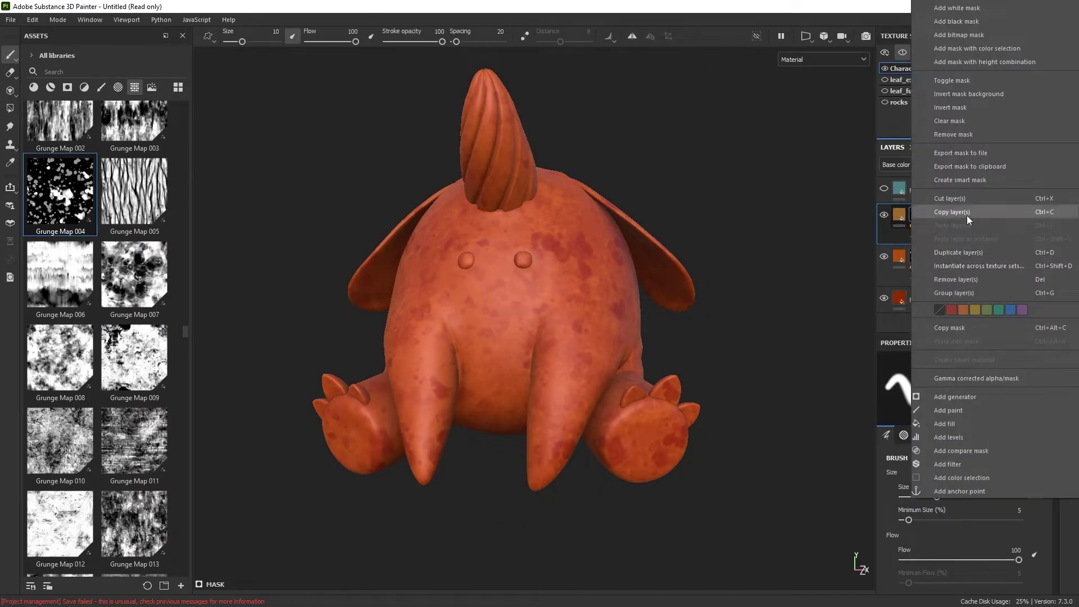
left_click(967, 253)
left_click(884, 215)
left_click(989, 260)
left_click(900, 256)
left_click(954, 473)
left_click_drag(887, 378, 849, 361)
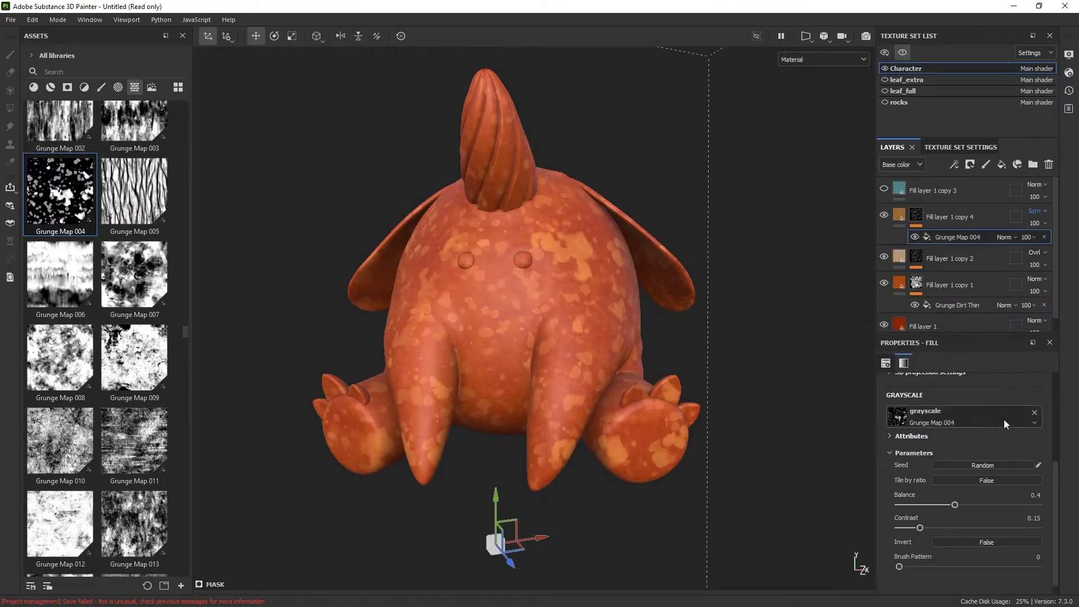
- Swap the ochre copy's mask texture for Gaussian Spots 1 at scale 24.12 and balance 0.39, and lower the layer's opacity to 45
scroll(954, 437, "up", 3)
left_click_drag(940, 422, 957, 421)
left_click_drag(61, 478, 965, 506)
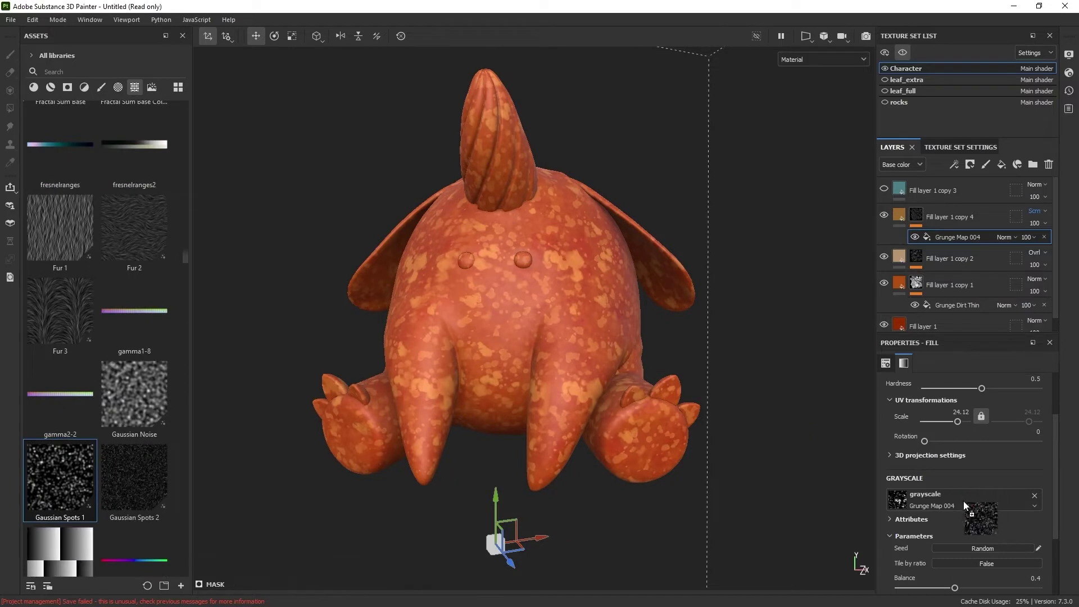
scroll(964, 534, "down", 2)
left_click_drag(956, 561, 951, 561)
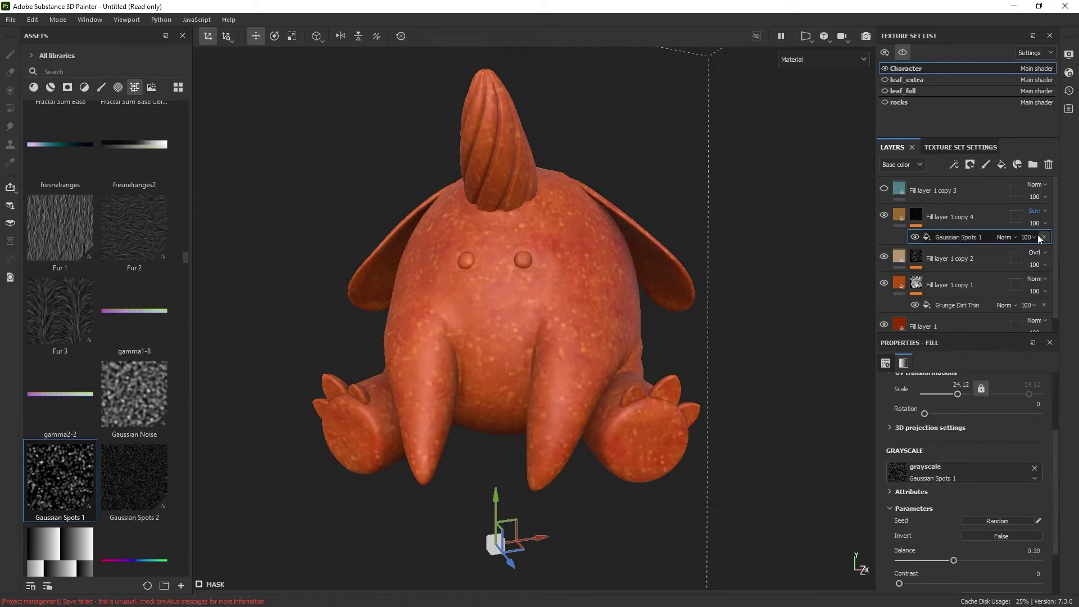
left_click_drag(1043, 239, 1041, 246)
- Show the teal layer and give it a black mask driven by an Ambient Occlusion generator
left_click(884, 188)
right_click(951, 192)
left_click(994, 212)
left_click(954, 164)
left_click(973, 179)
left_click(972, 384)
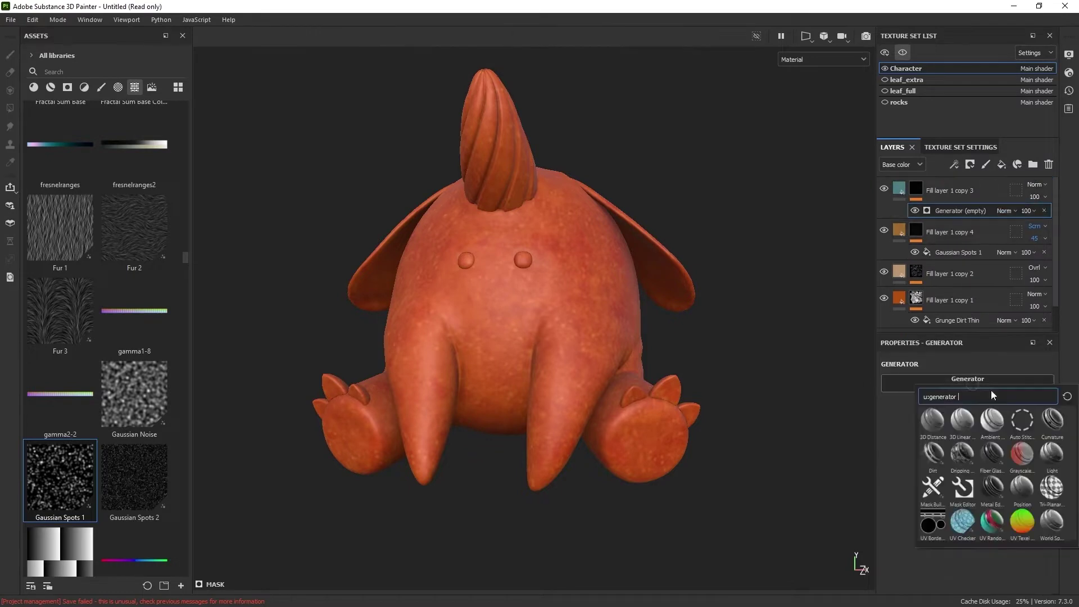
left_click(1004, 429)
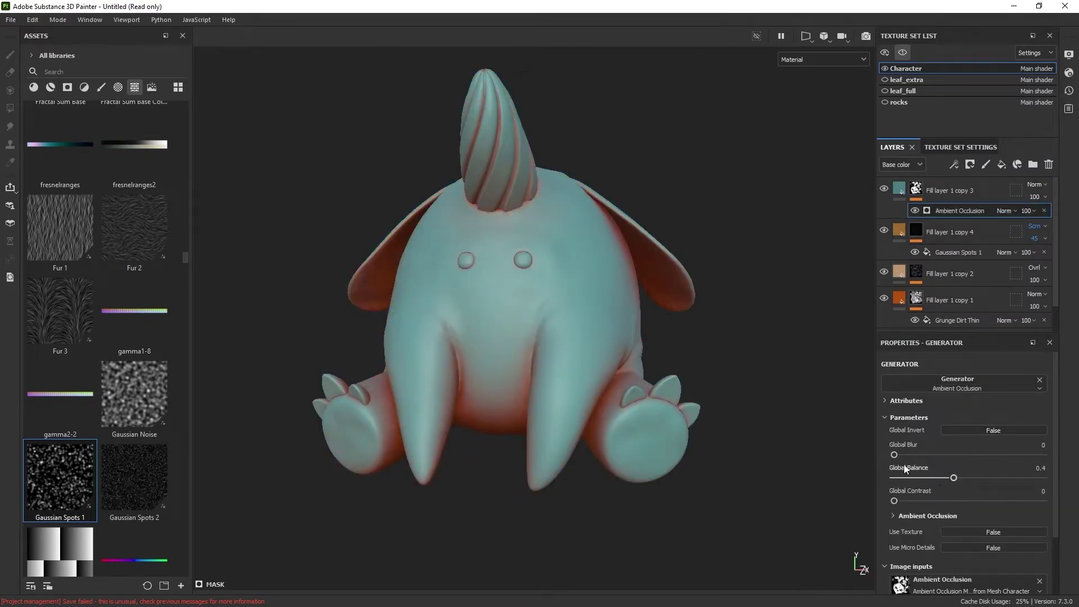
- Invert the Ambient Occlusion mask with a global balance of 0.45 and blend the teal layer as Soft light
left_click(993, 430)
left_click_drag(954, 477, 950, 477)
left_click(1037, 185)
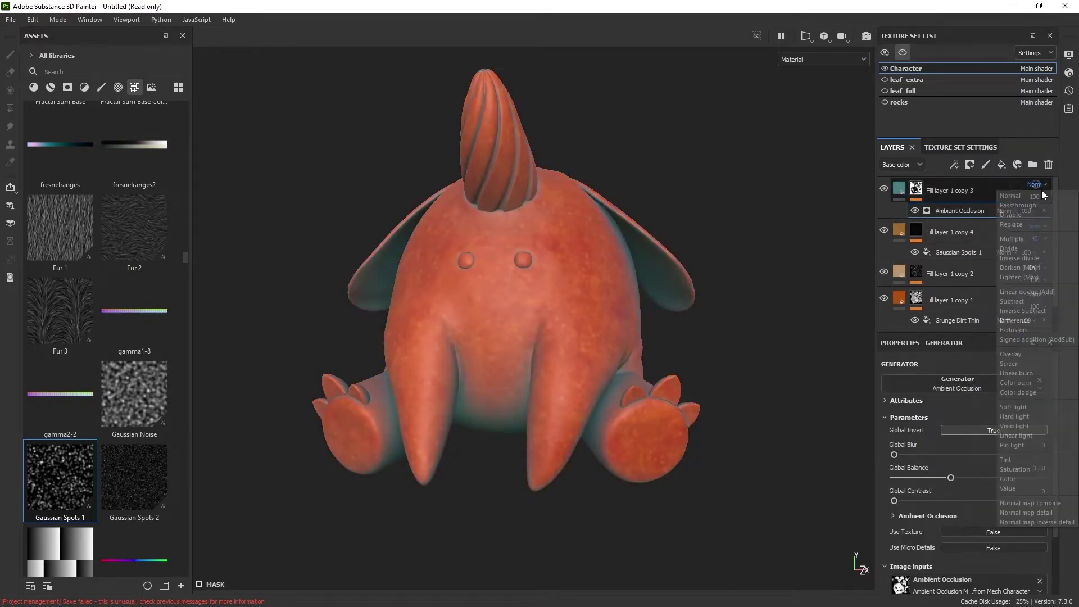
left_click(1017, 407)
scroll(700, 367, "down", 2)
left_click_drag(700, 366, 720, 345, "alt")
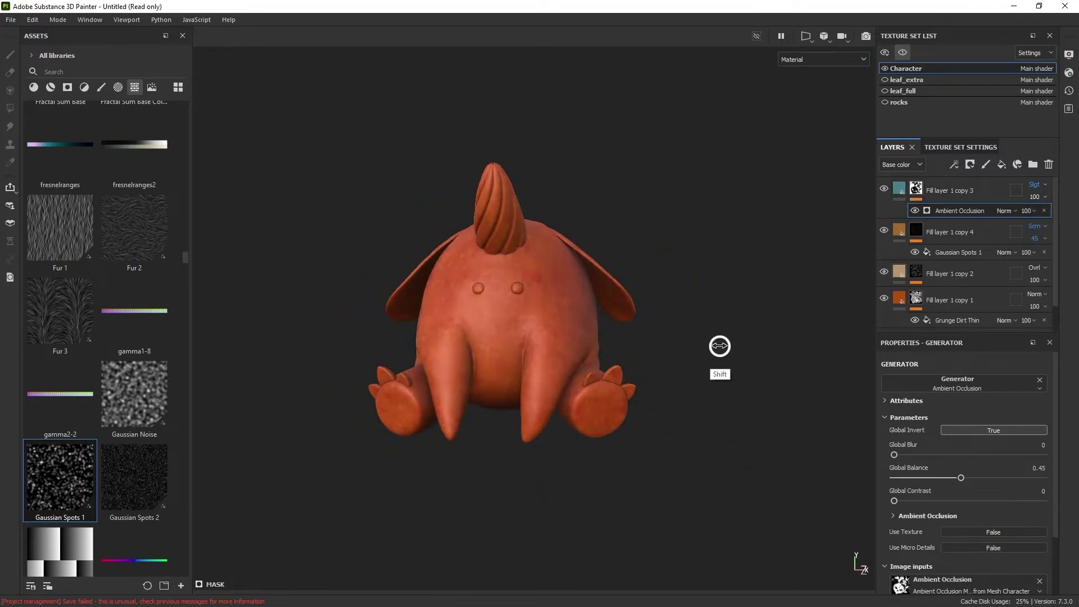
- Group all the character's fill layers into a folder named "base" and collapse it
left_click(981, 190)
left_click_drag(1056, 270, 1056, 296)
left_click(965, 311, "shift")
key("ctrl+g")
double_click(945, 187)
type("base")
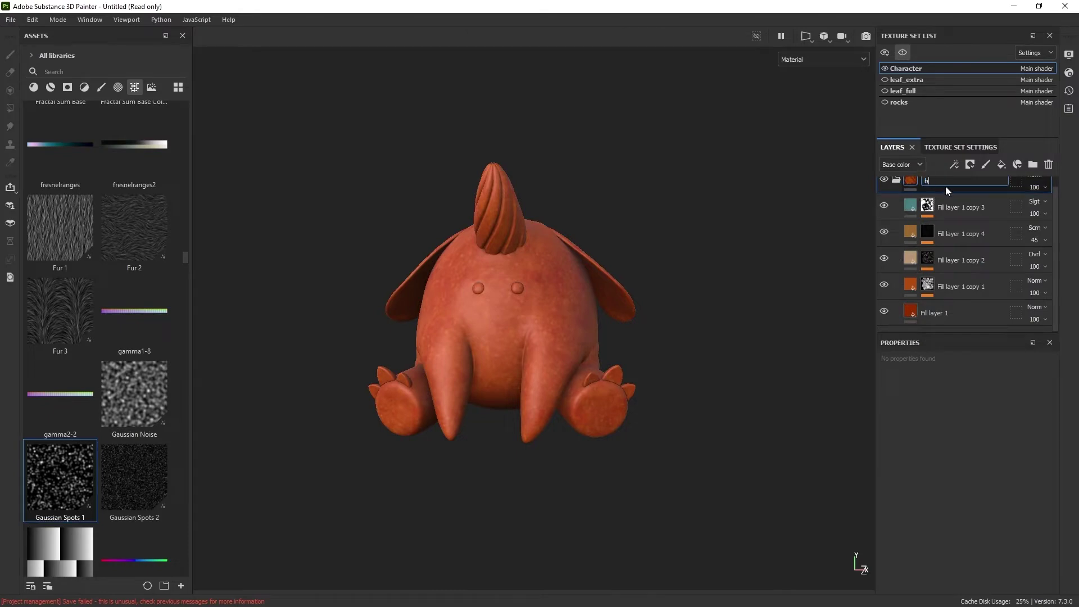
key("Return")
scroll(1050, 246, "up", 1)
left_click(897, 190)
- Add a new fill layer above the base folder with a black mask and a fill effect
left_click(1002, 165)
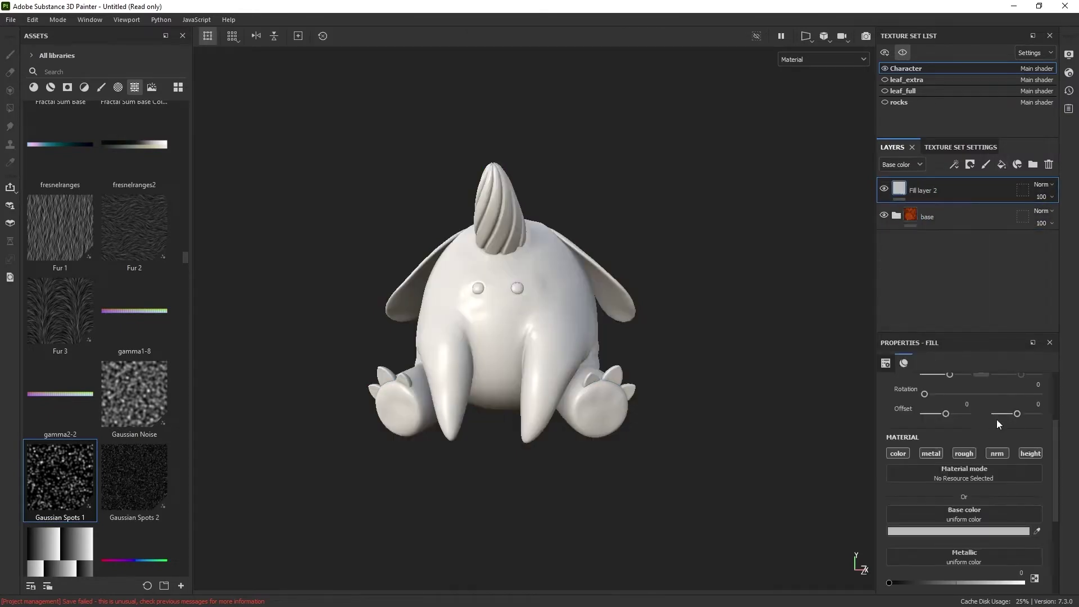
right_click_drag(522, 312, 646, 446, "alt")
middle_click_drag(618, 466, 644, 448, "alt")
left_click(973, 167)
left_click(988, 193)
left_click(954, 165)
left_click(976, 206)
- Use Grunge Concrete Old in the mask fill with tri-planar projection, scale 10.9 and rotation 89.11
left_click_drag(185, 260, 184, 297)
left_click_drag(49, 289, 955, 487)
scroll(1052, 406, "up", 3)
left_click(967, 396)
left_click(954, 440)
left_click_drag(924, 506, 953, 506)
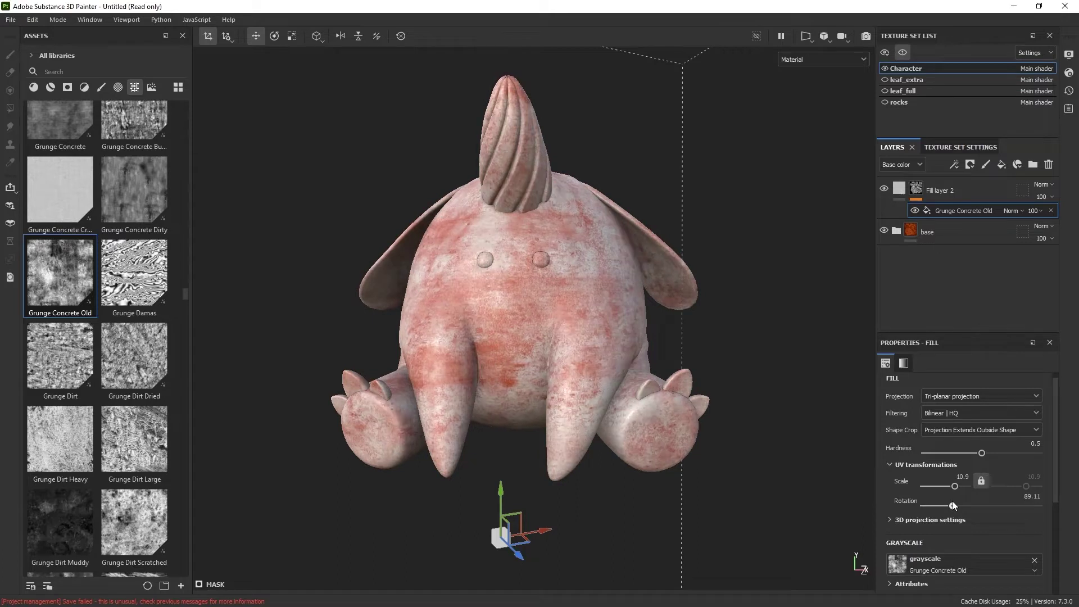
- Add a Blur filter with intensity 0.69 above the Grunge Concrete Old fill in the mask
left_click(955, 165)
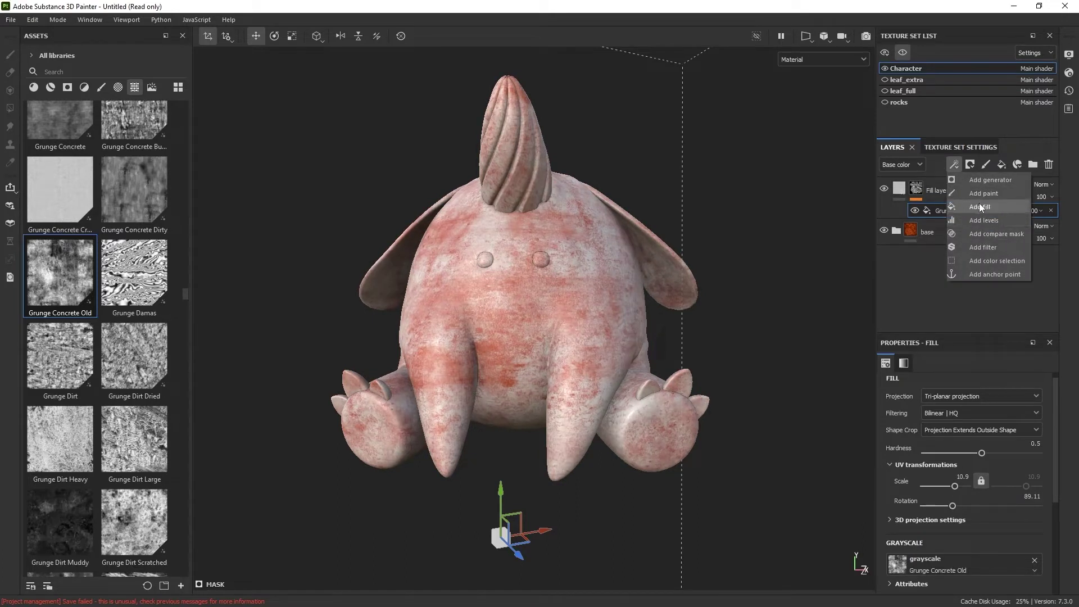
left_click(983, 247)
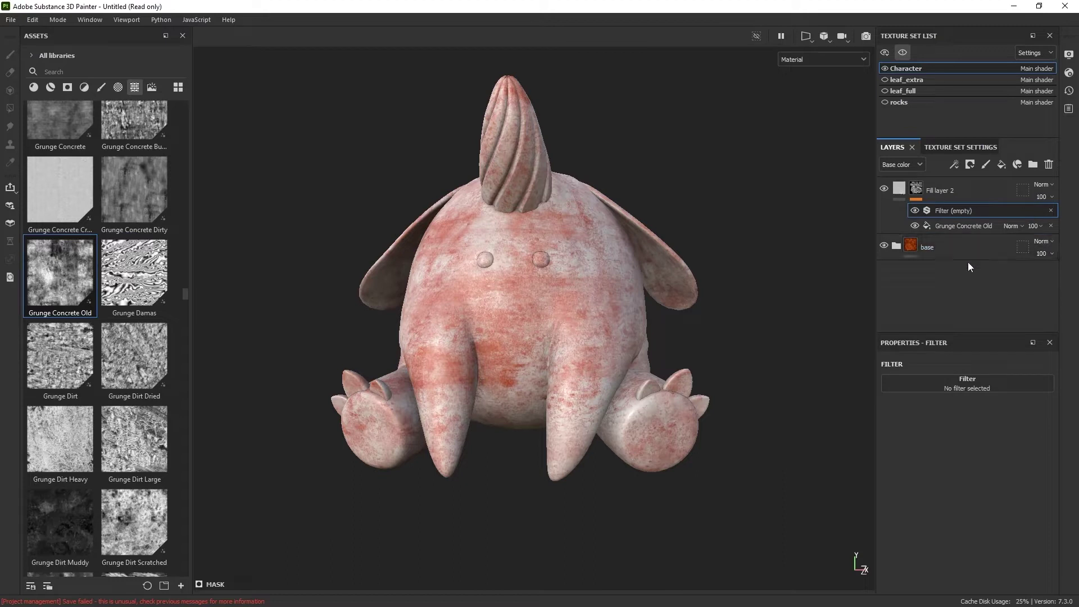
left_click(950, 388)
type("blu")
left_click(933, 420)
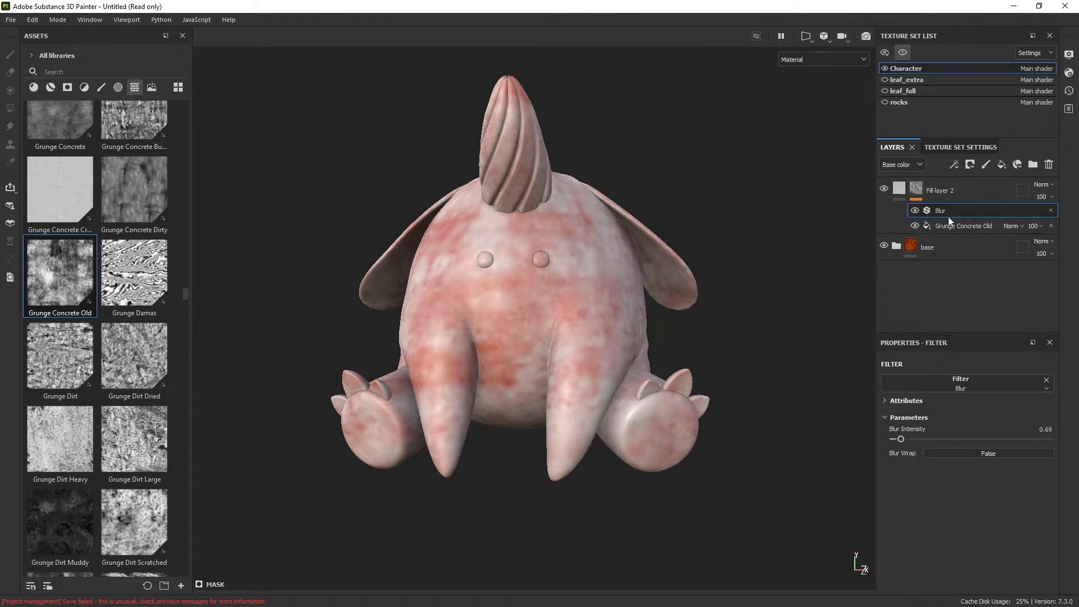
- Raise the contrast of the Grunge Concrete Old fill and set its scale to 20.91 and rotation to 0
left_click(960, 227)
scroll(1047, 436, "down", 3)
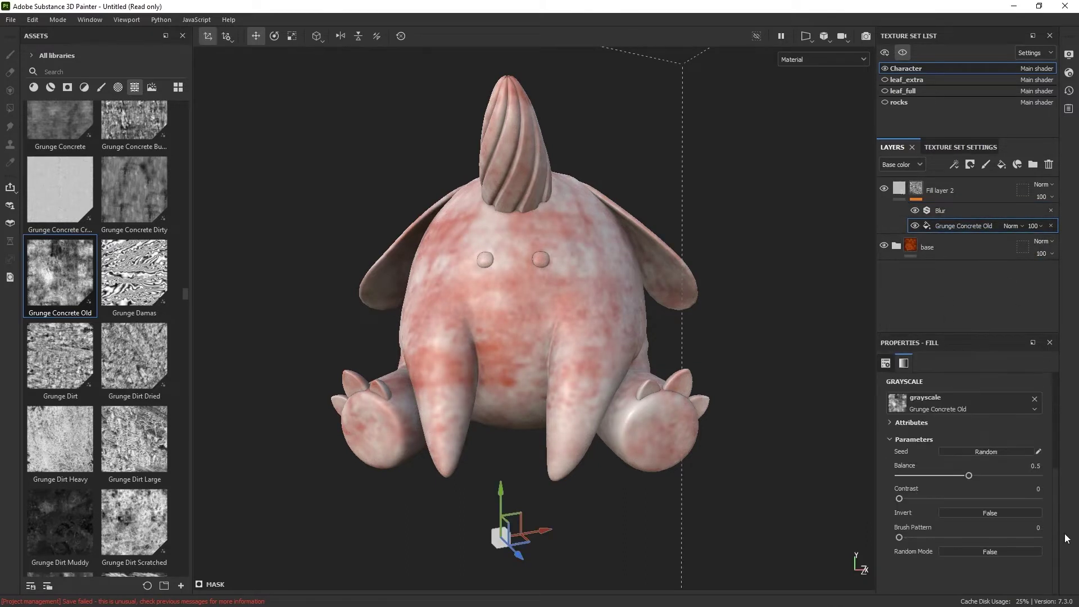
left_click_drag(970, 477, 972, 476)
left_click_drag(899, 498, 948, 499)
scroll(978, 476, "up", 3)
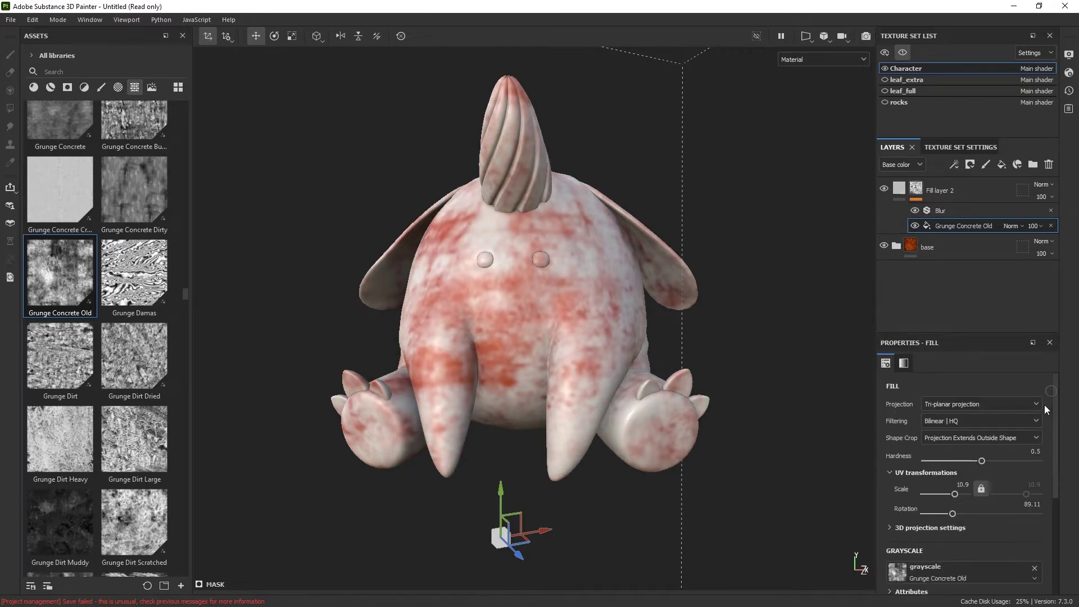
left_click_drag(955, 495, 959, 495)
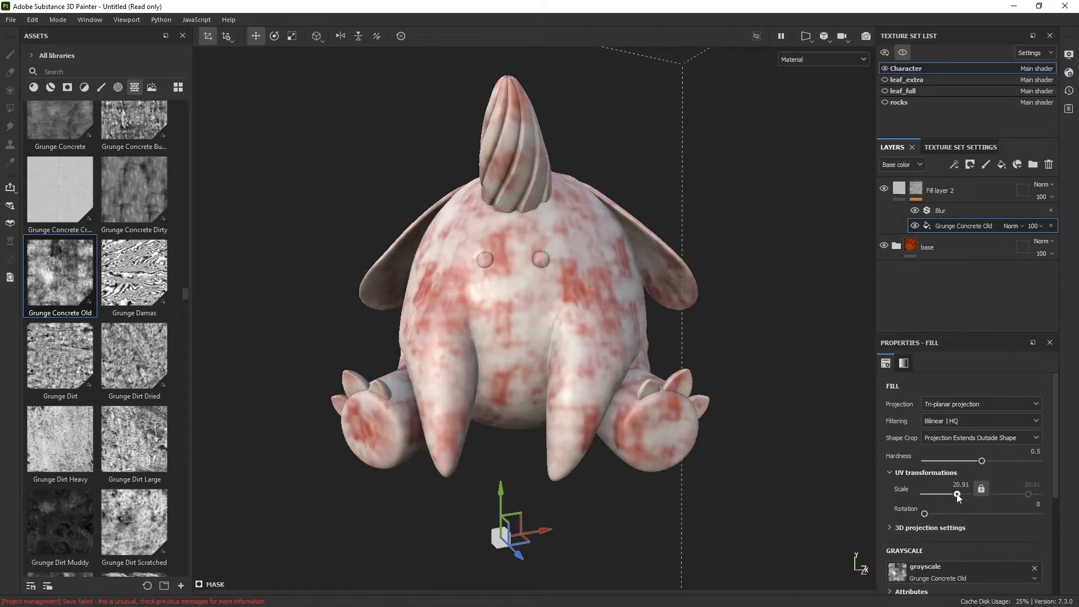
left_click_drag(549, 532, 477, 545)
- Limit the masked fill layer to the roughness channel at 0.2612 and name it as the roughness base
left_click(900, 188)
left_click(898, 554)
left_click(931, 554)
left_click(997, 554)
left_click(1030, 554)
scroll(964, 506, "down", 3)
left_click_drag(929, 500, 922, 500)
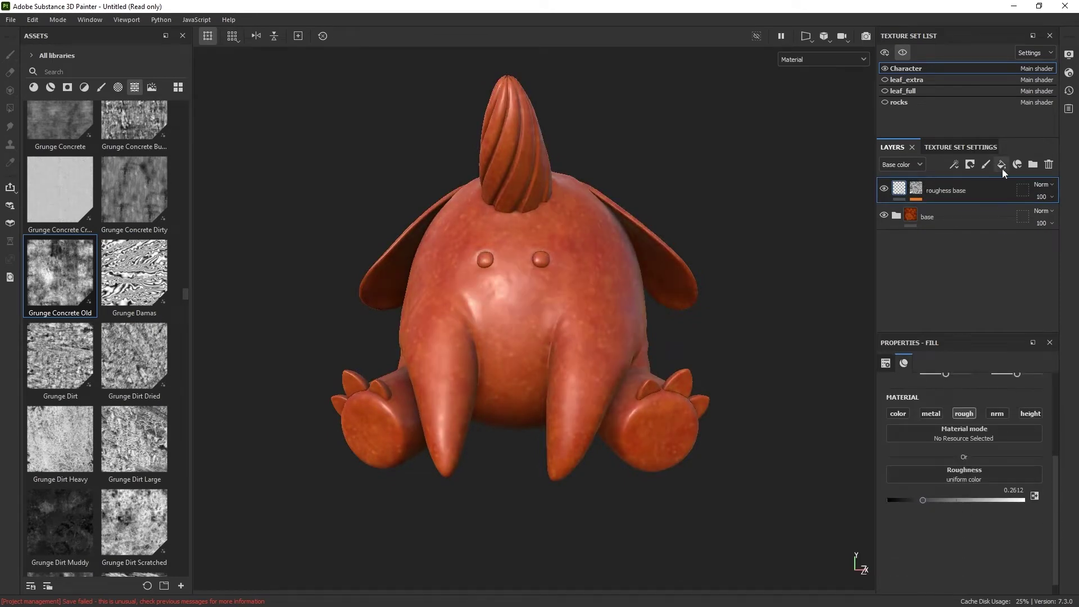
- Add a new fill layer above the roughness base with a black mask and a fill effect
left_click(1002, 164)
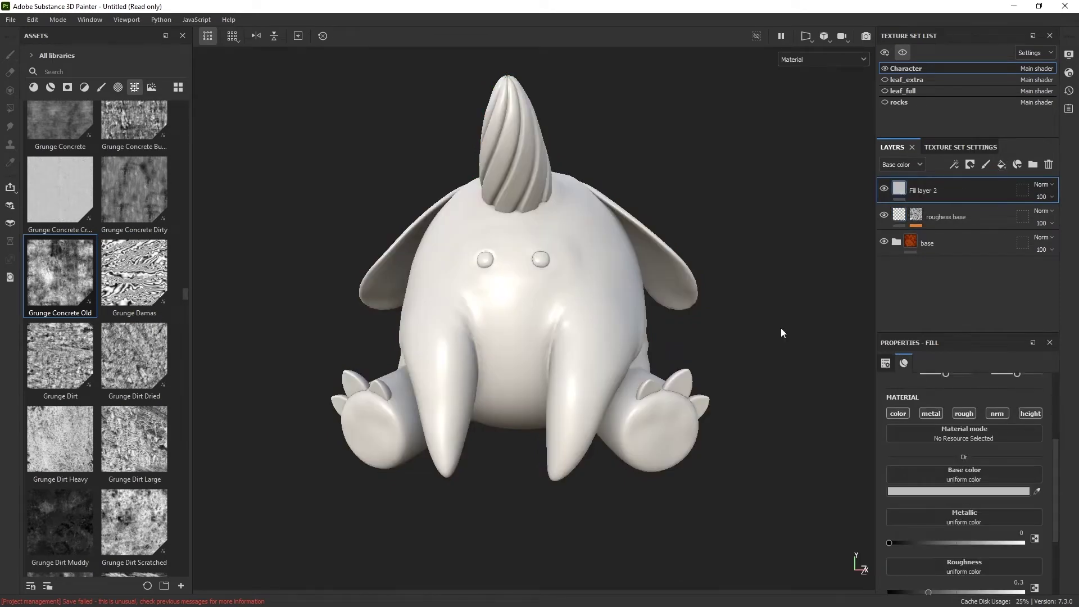
left_click(971, 164)
left_click(954, 164)
left_click(979, 206)
- Use Feather Stylized in the new layer's mask fill with tri-planar projection and scale 27.65
left_click_drag(60, 301, 964, 422)
left_click_drag(1056, 466, 1056, 380)
left_click(1000, 401)
left_click(969, 435)
left_click_drag(950, 492, 952, 497)
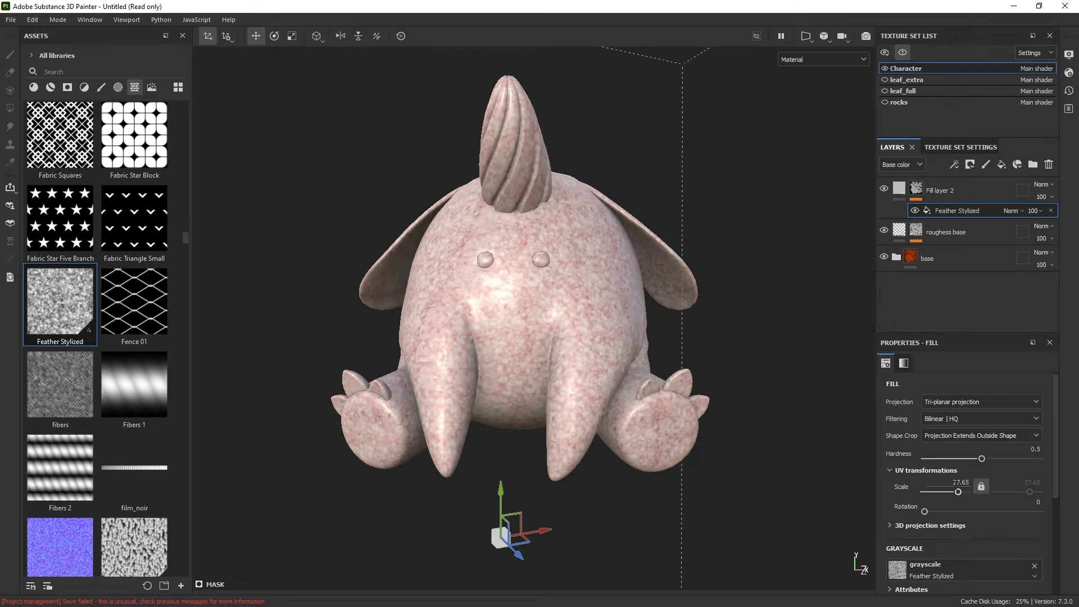
- Set the Feather Stylized layer's height to 0.02 and its base color to red D54646
left_click(900, 187)
left_click_drag(1056, 408, 1062, 523)
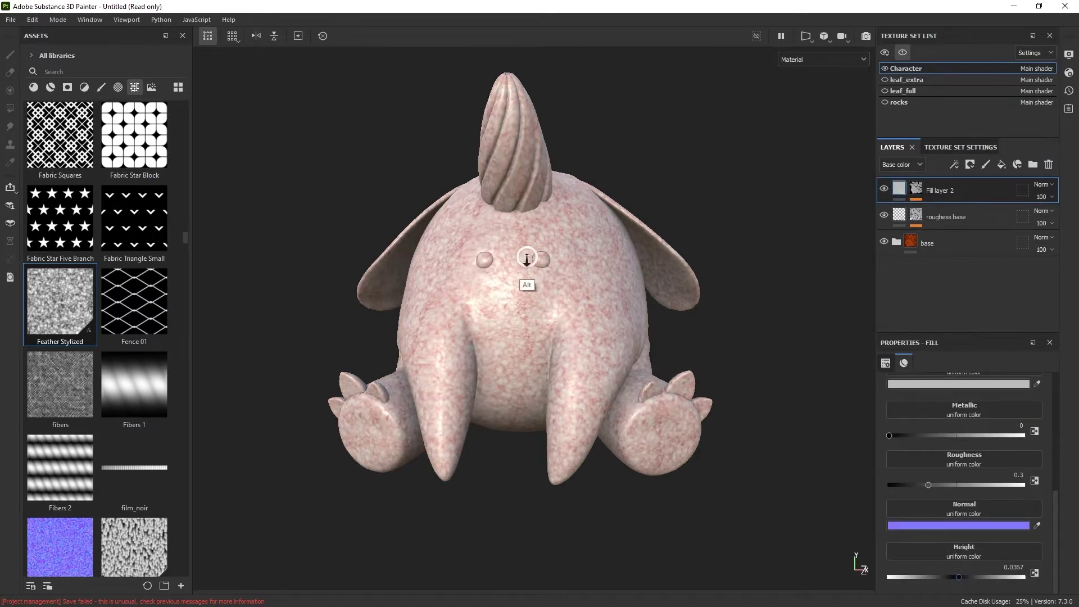
right_click_drag(527, 256, 656, 361, "alt")
left_click(1001, 385)
left_click(931, 350)
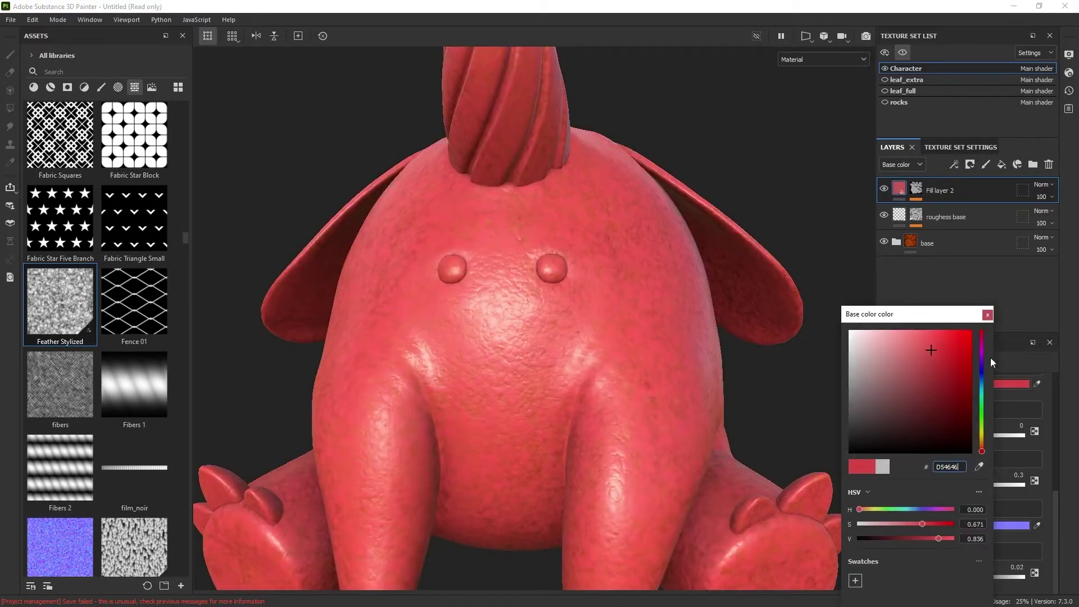
key("Escape")
- Blend the Feather Stylized layer as Soft light and change its base color to pale yellow and its roughness to 0.4
left_click(1045, 185)
left_click(1020, 407)
left_click(1001, 384)
left_click(974, 438)
mouse_move(894, 349)
left_mouse_down()
mouse_move(872, 332)
mouse_move(886, 342)
left_mouse_up()
left_click(978, 316)
left_click_drag(943, 488, 946, 484)
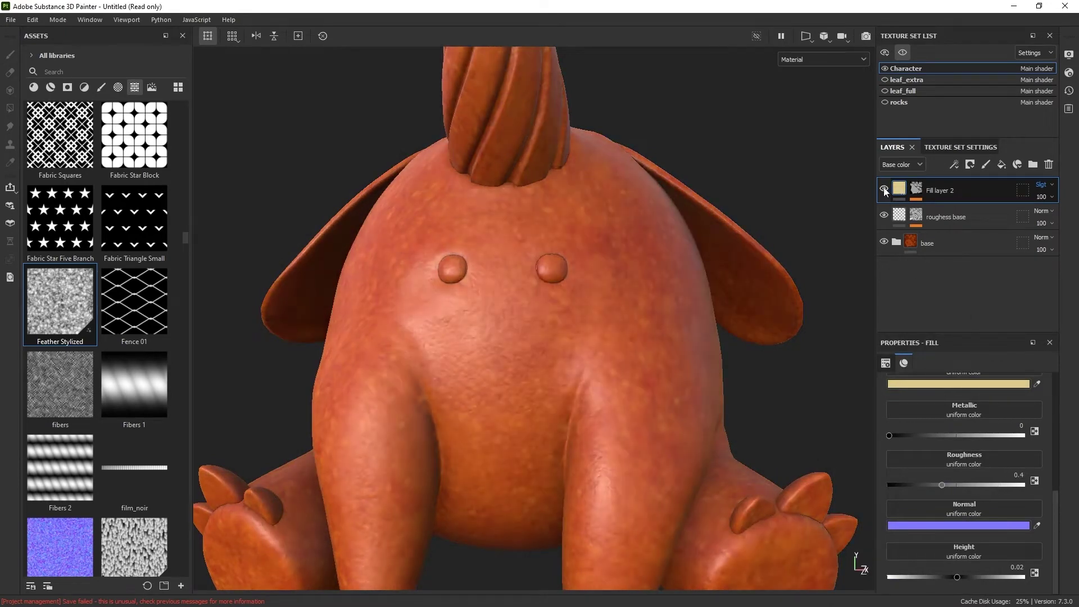
- Turn off the metal channel of the pale yellow layer and set its roughness to 0.3551
left_click(950, 217)
left_click(945, 192)
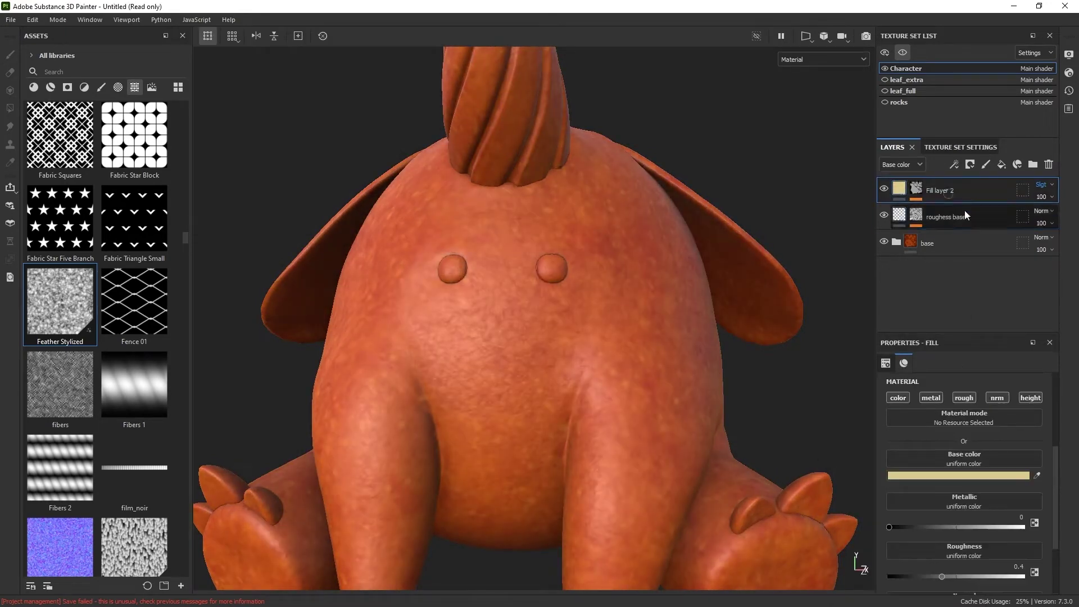
left_click_drag(937, 527, 936, 528)
left_click_drag(708, 432, 718, 434, "alt")
right_click_drag(718, 434, 740, 277, "alt")
left_click_drag(740, 280, 636, 342, "alt")
- Add another fill layer above the pale yellow one with a black mask and a fill effect
left_click(1002, 164)
left_click(970, 164)
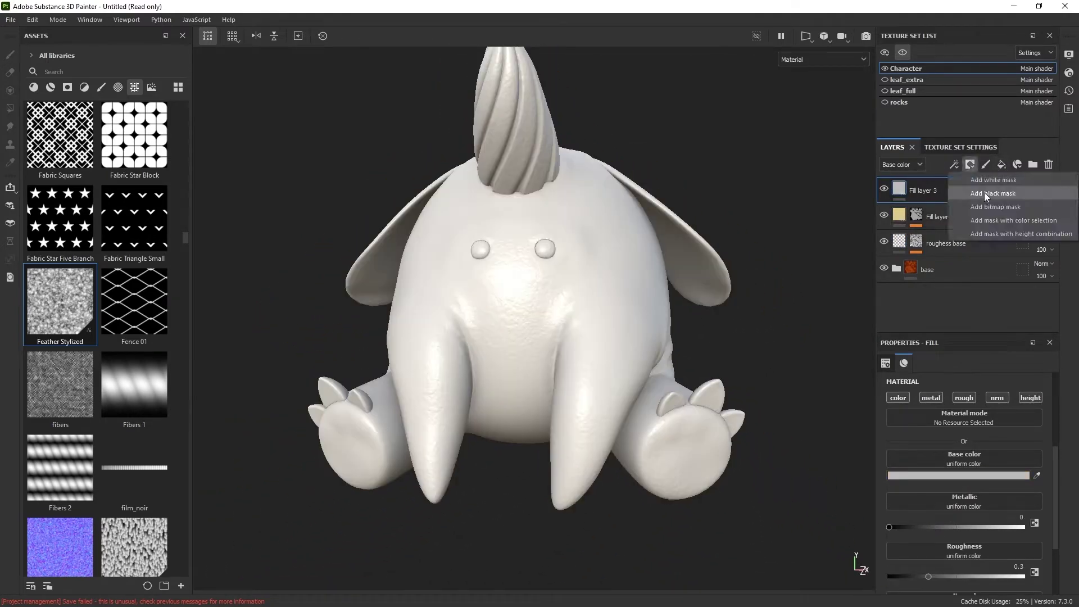
left_click(985, 194)
left_click(954, 164)
left_click(975, 208)
- Rename the pale yellow layer as "skin" and the new layer above it as "bumps"
double_click(942, 231)
type("skin")
key("Return")
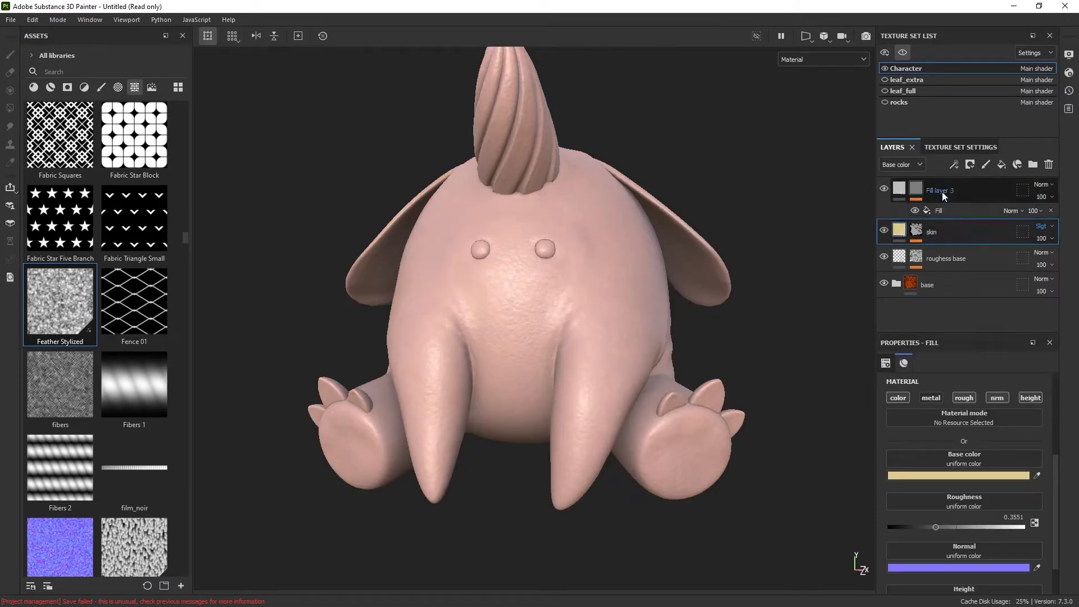
double_click(943, 191)
type("bumps")
key("Return")
- Use the Dirt 3 texture in the bumps layer's mask fill with tri-planar projection and a larger tiling scale
left_click(944, 212)
scroll(135, 253, "up", 15)
left_click_drag(135, 253, 964, 404)
scroll(1012, 417, "up", 3)
left_click(981, 404)
left_click(957, 441)
left_click_drag(950, 494, 961, 494)
- Give the bumps layer a light yellow base color, roughness 0.0776 and height 0.01, and blend it as Soft light
left_click(955, 191)
left_click(964, 388)
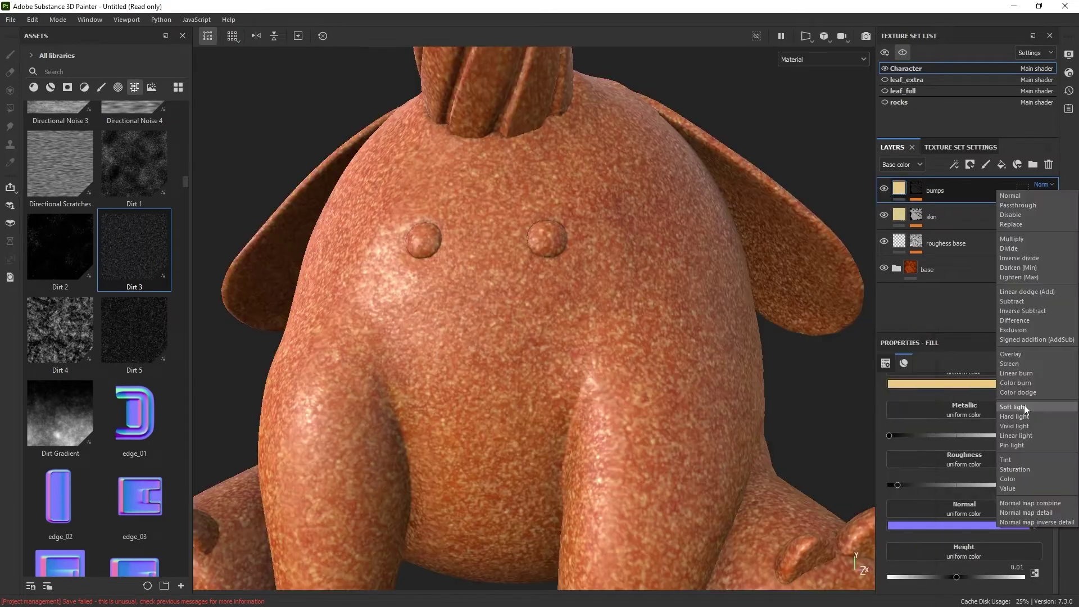
left_click(1024, 406)
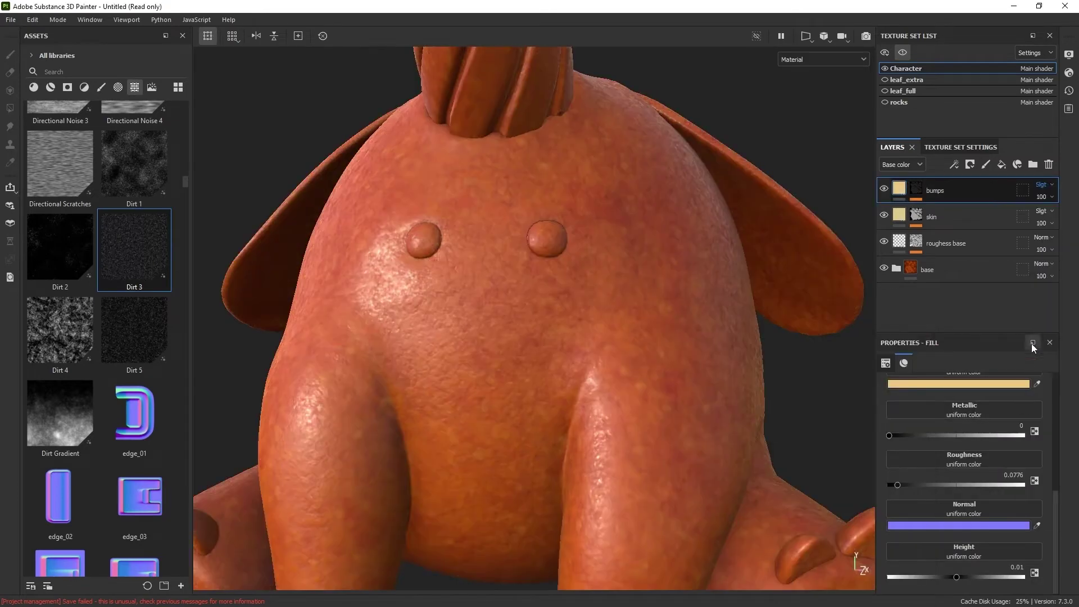
left_click(884, 190)
left_click(884, 190)
right_click_drag(759, 371, 577, 373, "alt")
middle_click_drag(734, 310, 697, 309, "alt")
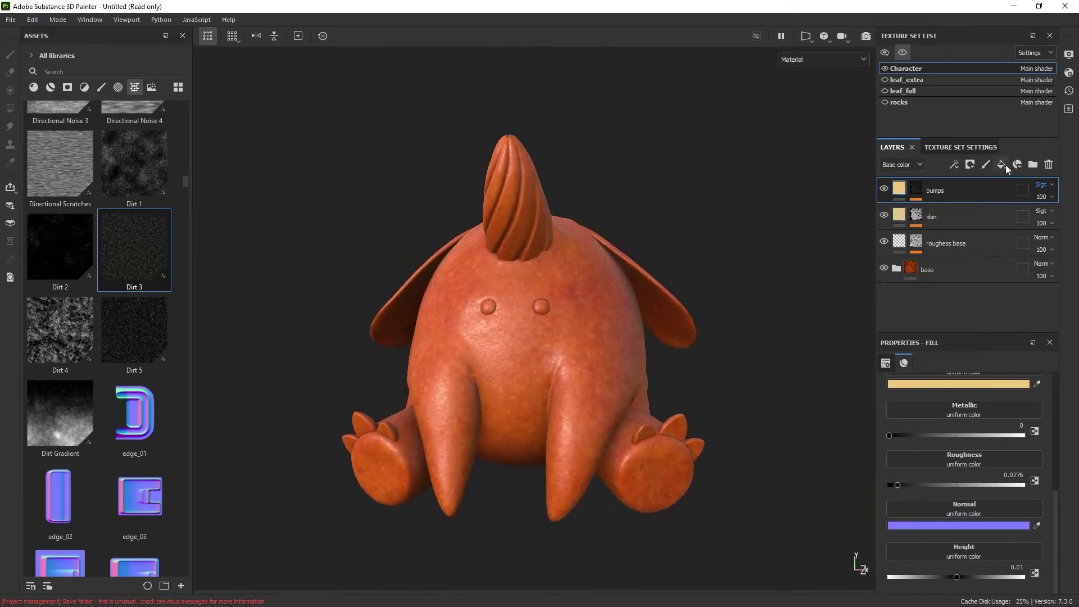
- Add a top fill layer named "fake SSS" with a black mask and a fill effect
left_click(1002, 165)
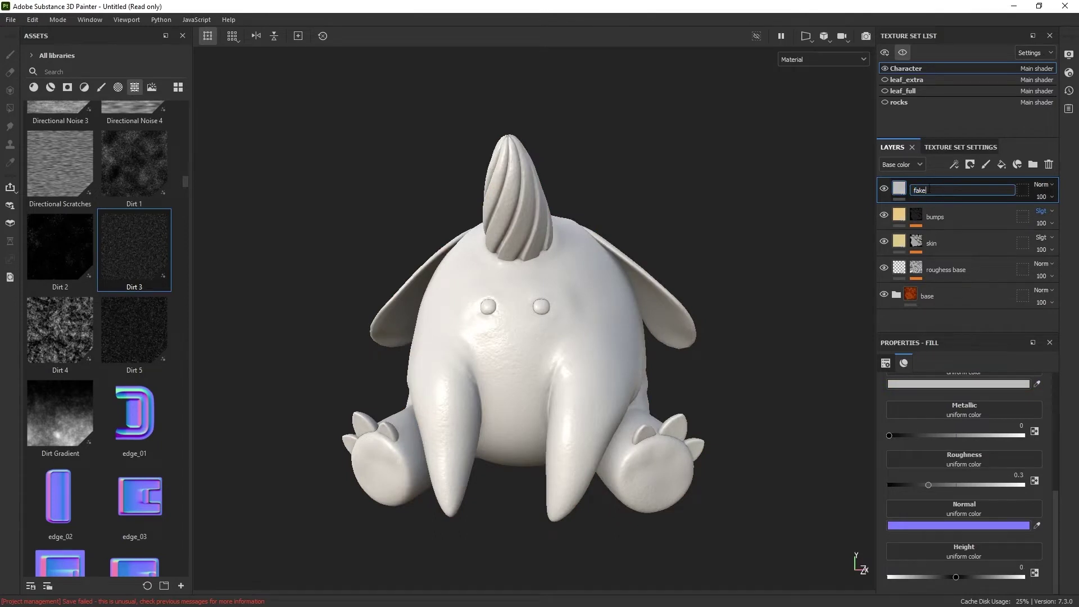
left_click(970, 164)
left_click(991, 181)
left_click(993, 207)
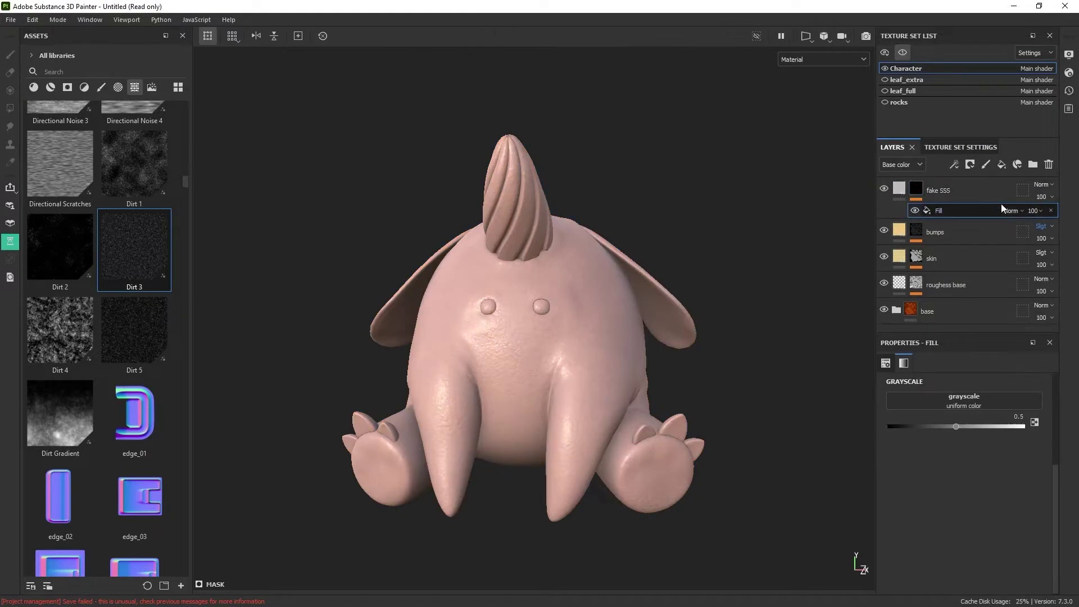
- Fill the fake SSS mask with the Character mesh's thickness map and set the layer's base color to saturated red
type("thick")
left_click_drag(59, 137, 951, 403)
left_click(900, 189)
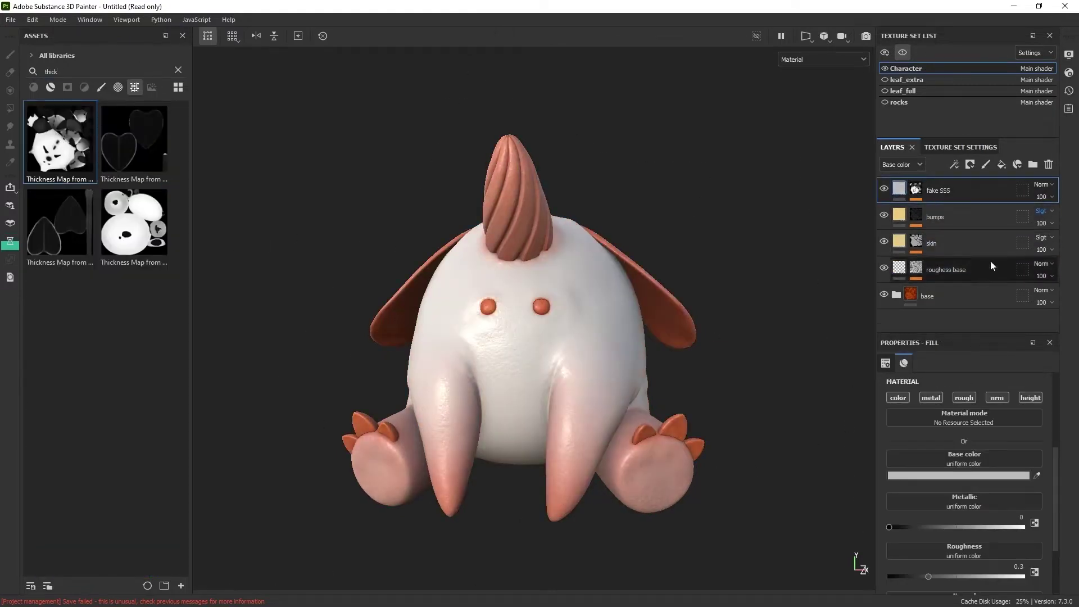
left_click(988, 475)
left_click_drag(919, 337, 943, 338)
left_click(938, 315)
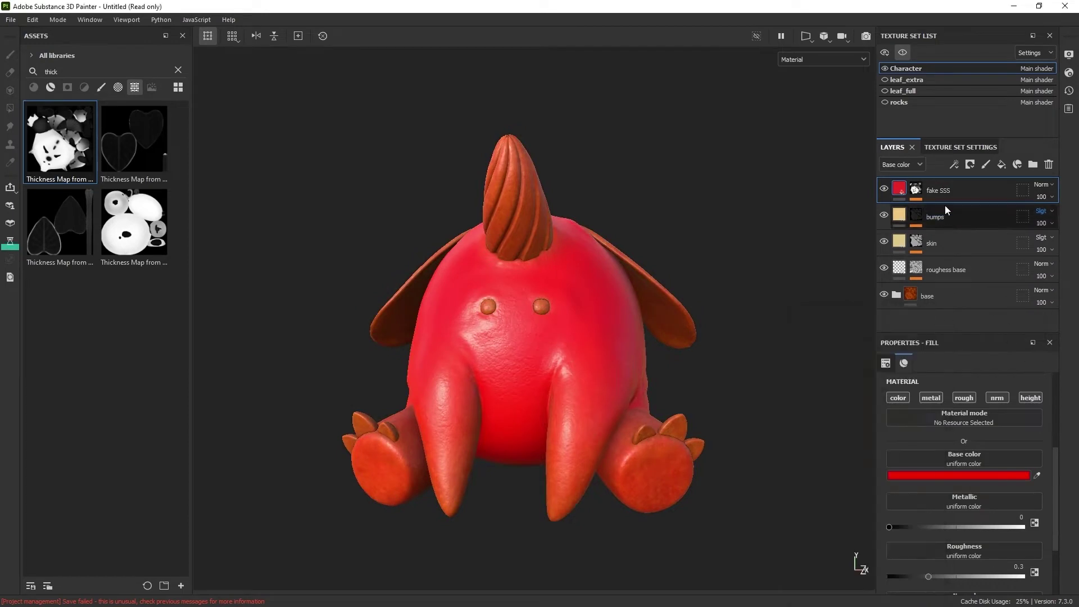
- Add a Levels effect to the fake SSS mask, invert it and adjust its input range
left_click(955, 211)
left_click(955, 164)
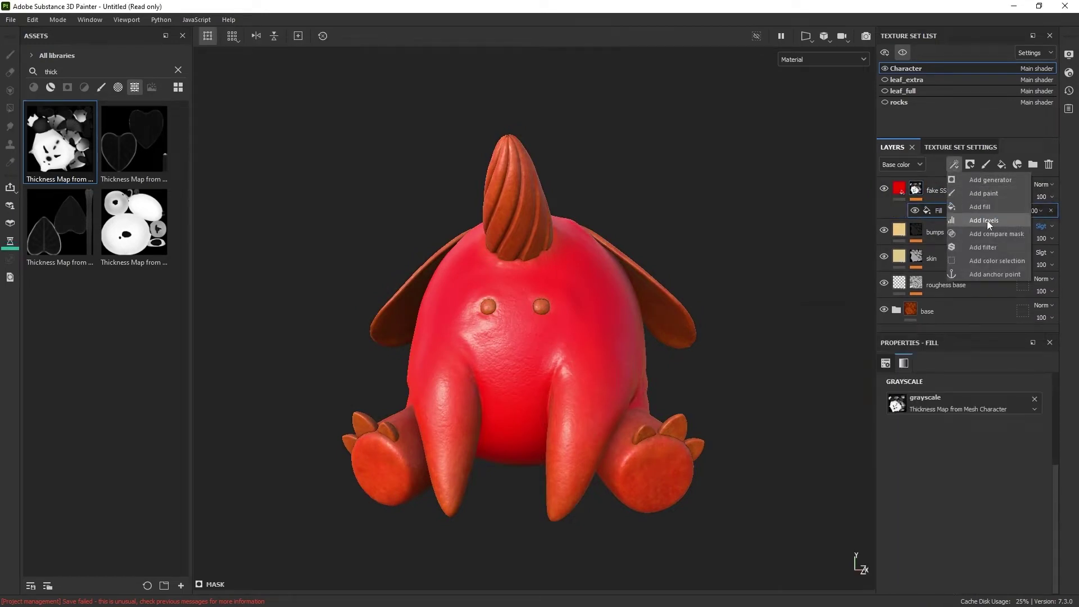
left_click(990, 220)
left_click(1009, 463)
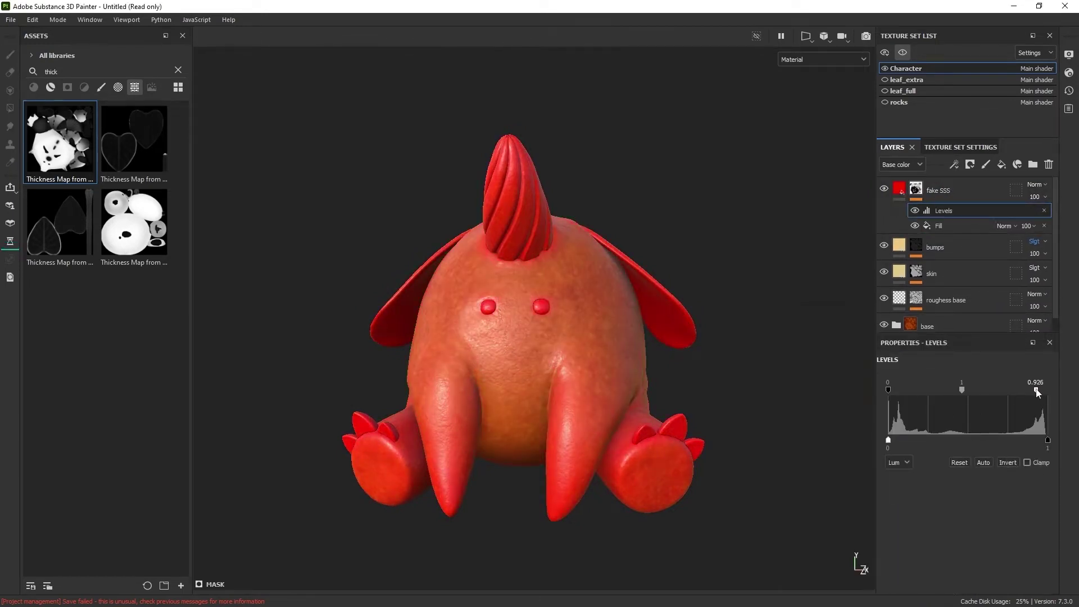
left_click_drag(940, 393, 887, 356)
- Blend the fake SSS layer as Overlay at 64 opacity and change its base color to a muted pink
left_click(1037, 185)
left_click(1027, 354)
left_click(900, 189)
left_click(959, 476)
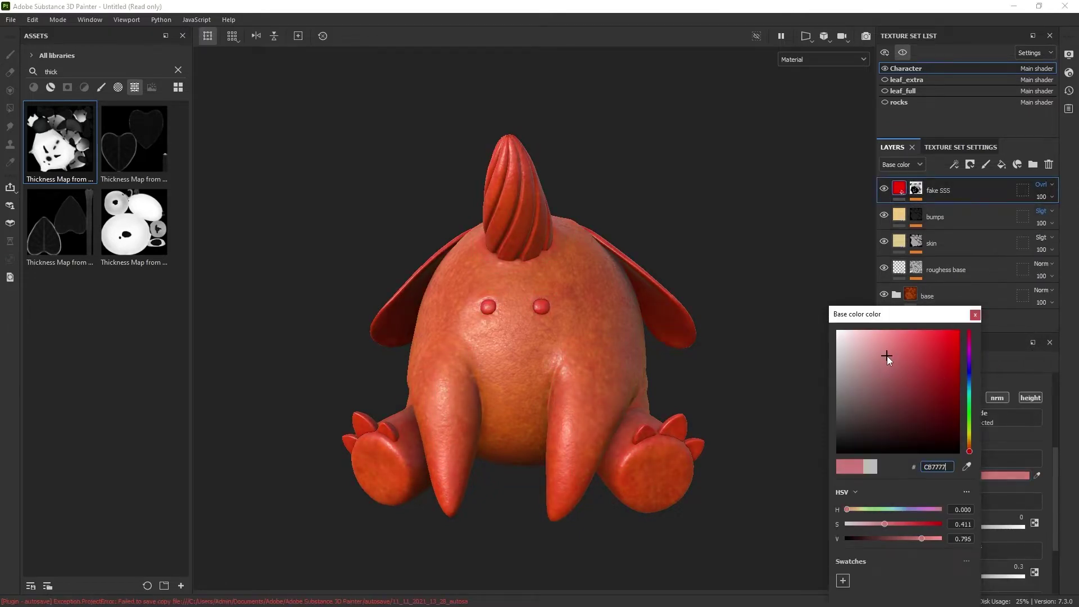
right_click_drag(800, 353, 769, 353, "shift")
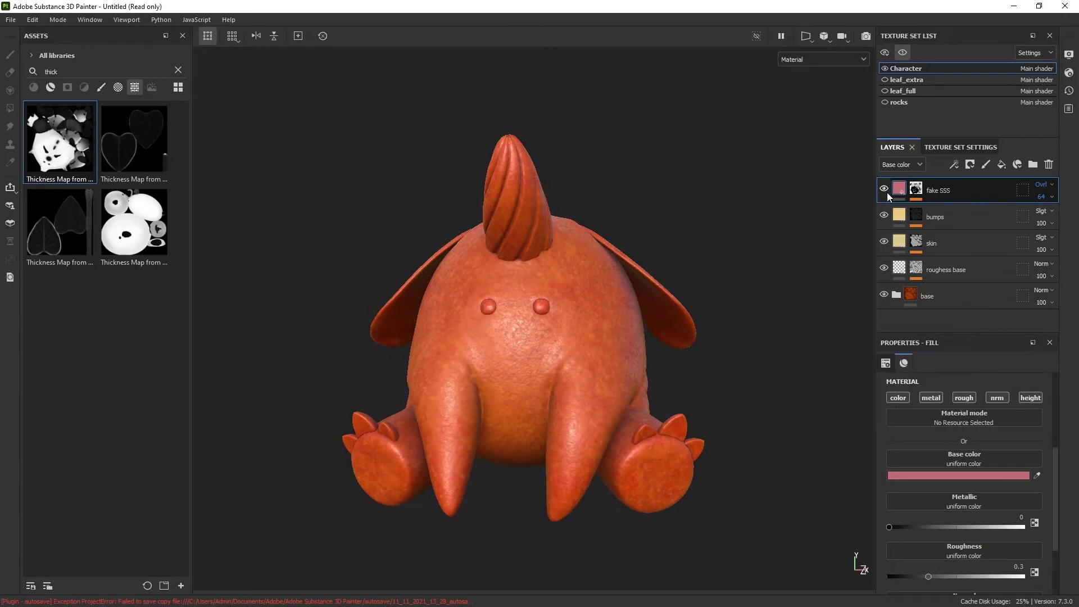
- Add a top fill layer with a dark navy base color, keeping only its color channel active
left_click(1002, 164)
left_click(958, 475)
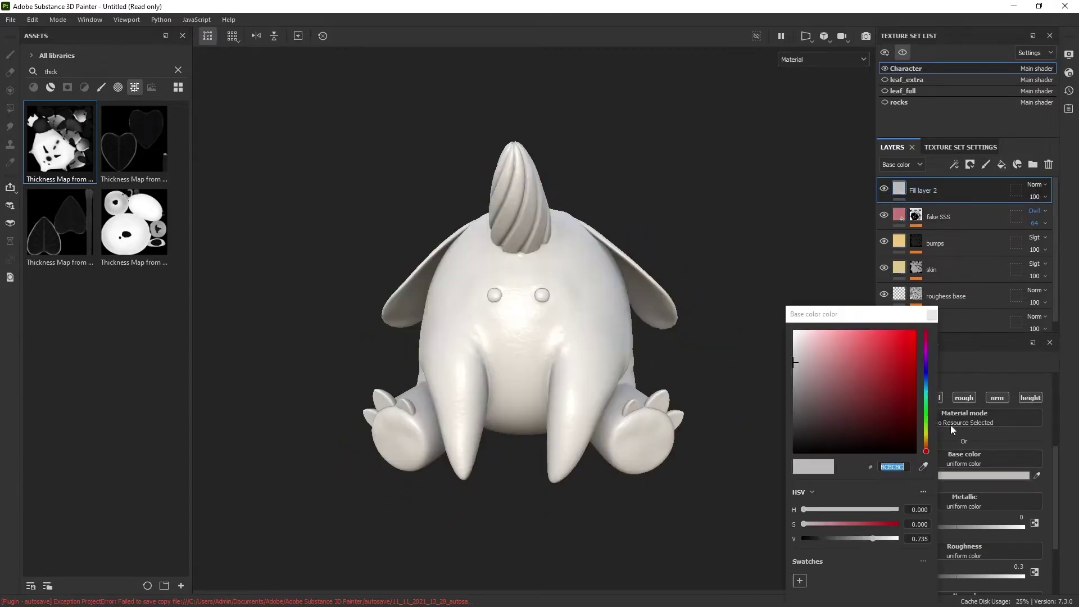
left_click(851, 431)
left_click(927, 382)
left_click(931, 315)
left_click_drag(935, 399, 1030, 398)
- Give the dark fill layer a black mask with a paint effect and choose the Dirt 1 brush
left_click(970, 165)
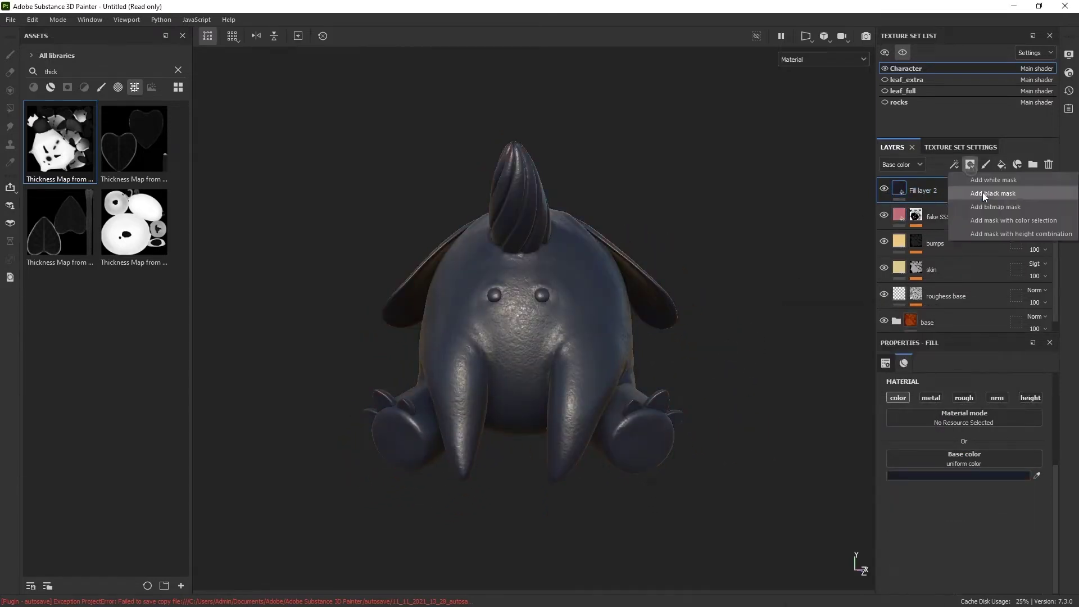
left_click(983, 193)
left_click(954, 165)
left_click(977, 196)
left_click(176, 71)
left_click(101, 87)
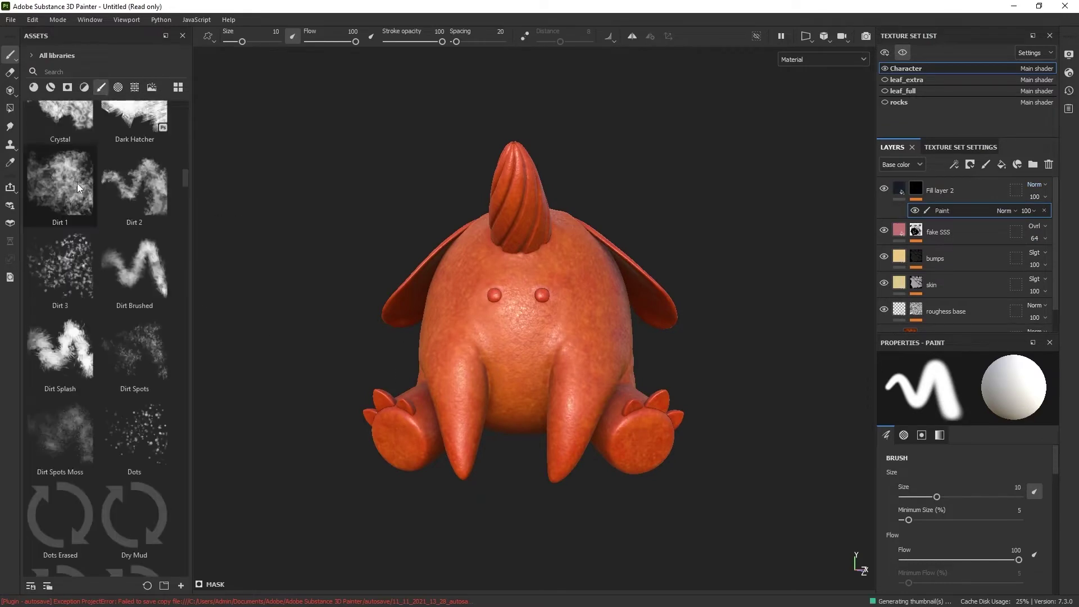
left_click(77, 183)
- Paint the dark color onto the character's arm tips and foot soles with a small Dirt 1 brush
middle_click_drag(566, 455, 585, 366, "alt")
right_click_drag(597, 392, 566, 393, "ctrl")
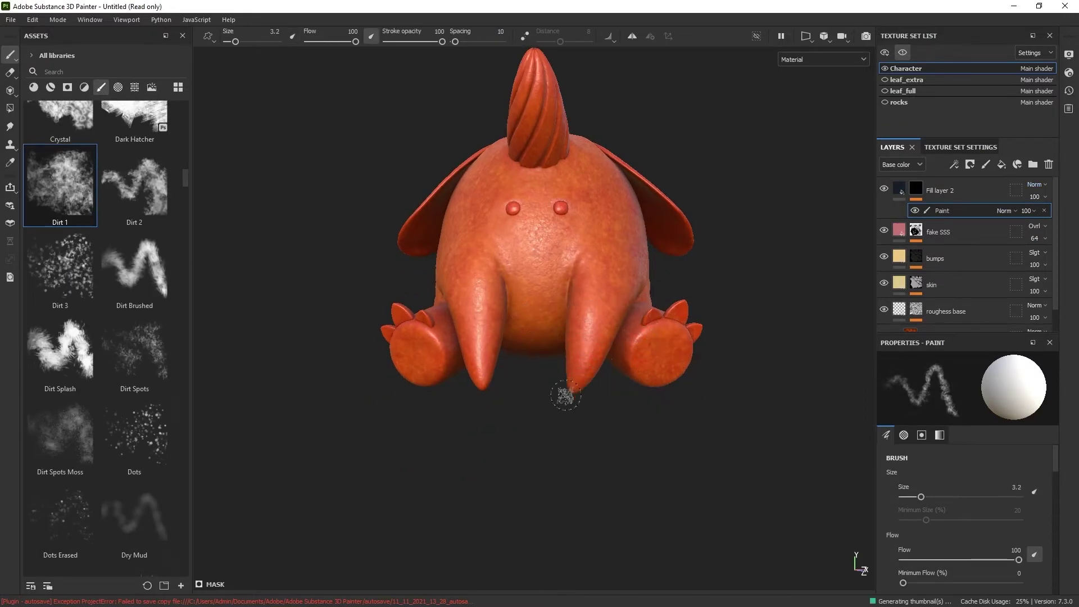
scroll(575, 393, "up", 1)
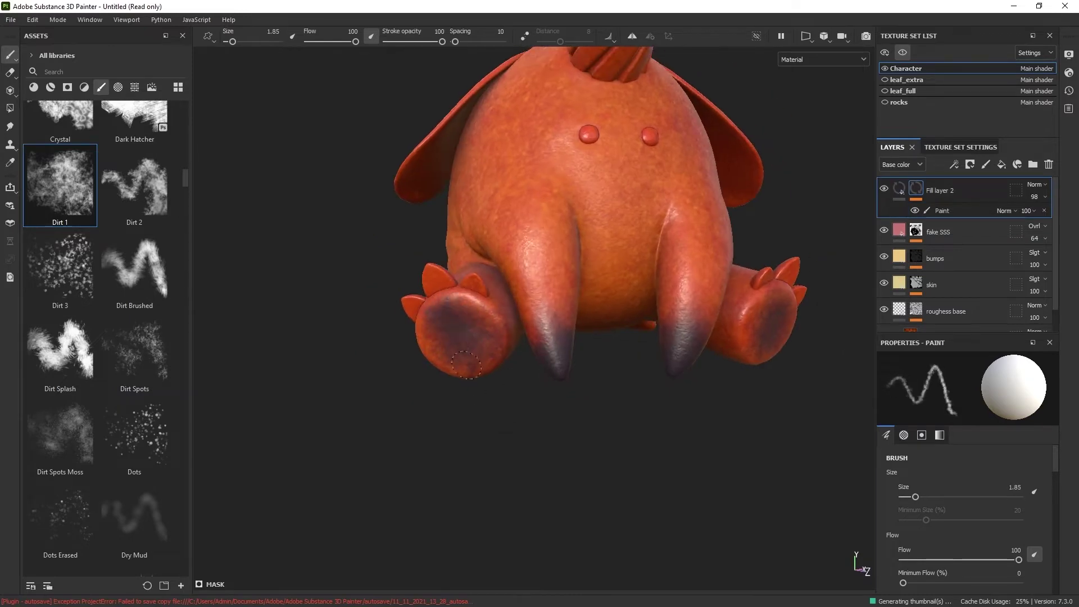
left_click_drag(447, 366, 719, 324, "alt")
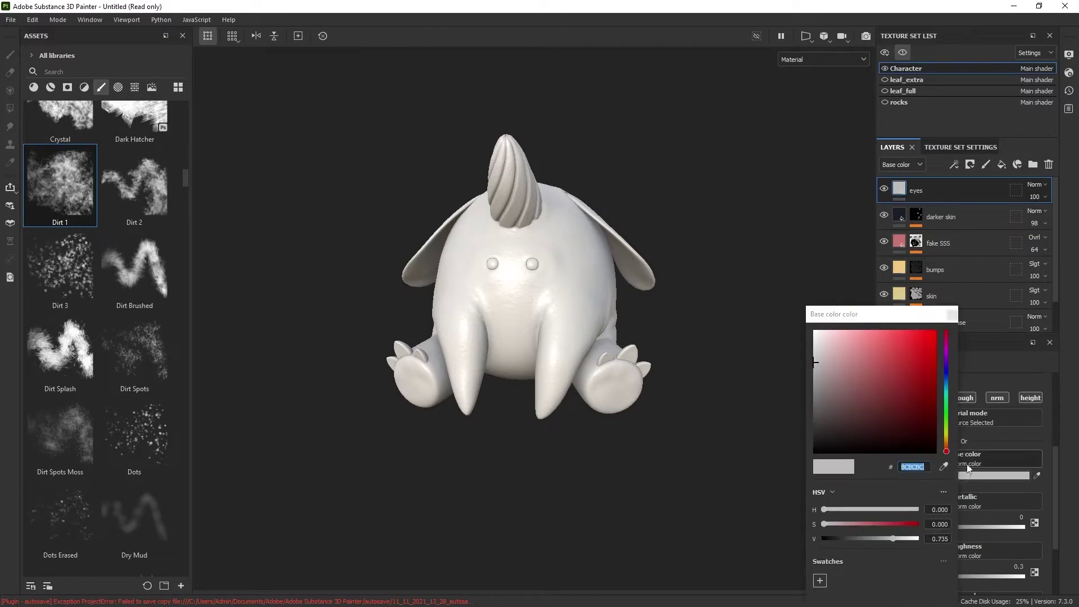
- Give the black eyes layer a black mask with a paint effect
left_click(971, 165)
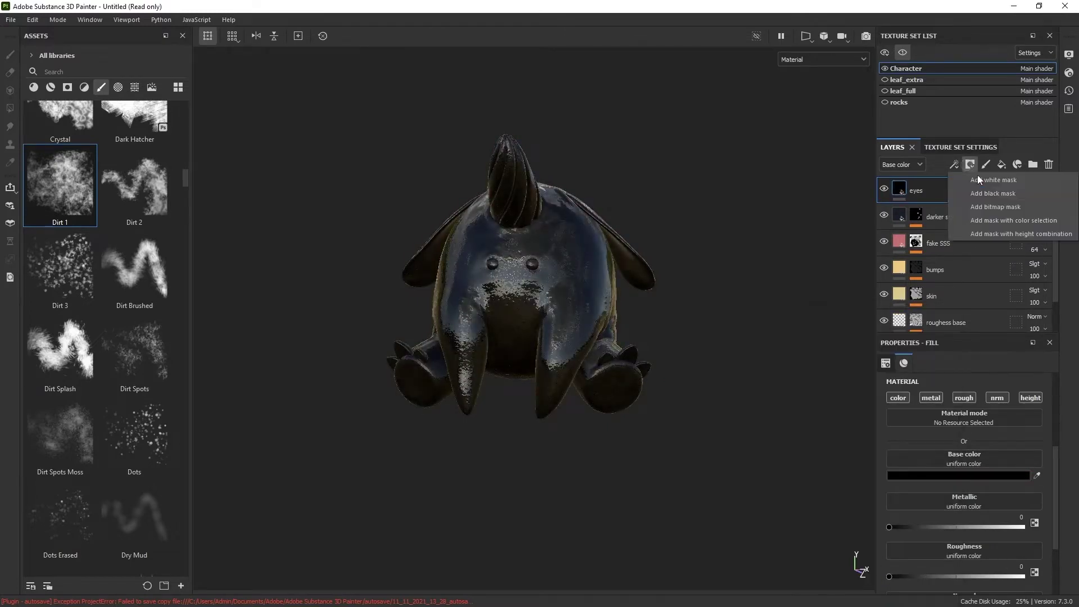
left_click(998, 196)
left_click(955, 164)
left_click(992, 193)
- Show the 3D and 2D views side by side and reveal the eyes layer on both eye UV islands with polygon fill
left_click(805, 36)
left_click(832, 52)
middle_click_drag(693, 323, 623, 307, "alt")
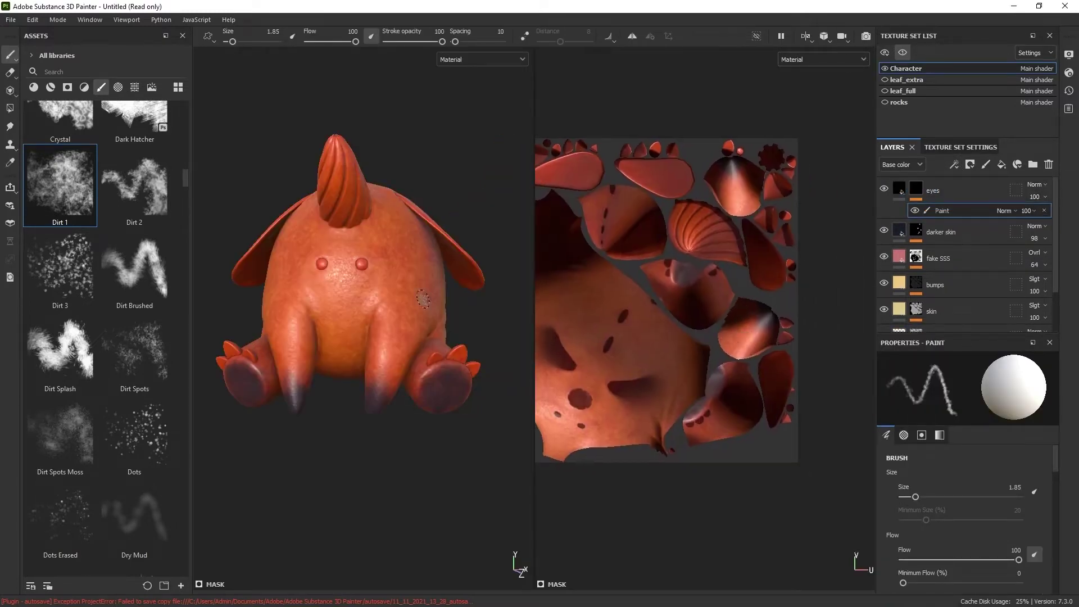
scroll(729, 169, "up", 3, "alt")
middle_click_drag(730, 157, 685, 227, "alt")
scroll(684, 228, "up", 4, "alt")
key("4")
left_click(684, 229)
middle_click_drag(789, 348, 653, 73, "alt")
middle_click_drag(721, 388, 716, 135, "alt")
mouse_move(852, 438)
middle_mouse_down("alt")
mouse_move(674, 106)
mouse_move(753, 393)
middle_mouse_up("alt")
middle_click_drag(622, 70, 680, 178, "alt")
mouse_move(786, 214)
middle_mouse_down("alt")
mouse_move(605, 275)
mouse_move(842, 242)
middle_mouse_up("alt")
left_click(556, 218)
key("1")
scroll(438, 292, "down", 1)
right_click_drag(444, 298, 453, 298, "shift")
left_click_drag(453, 299, 369, 337, "alt+shift")
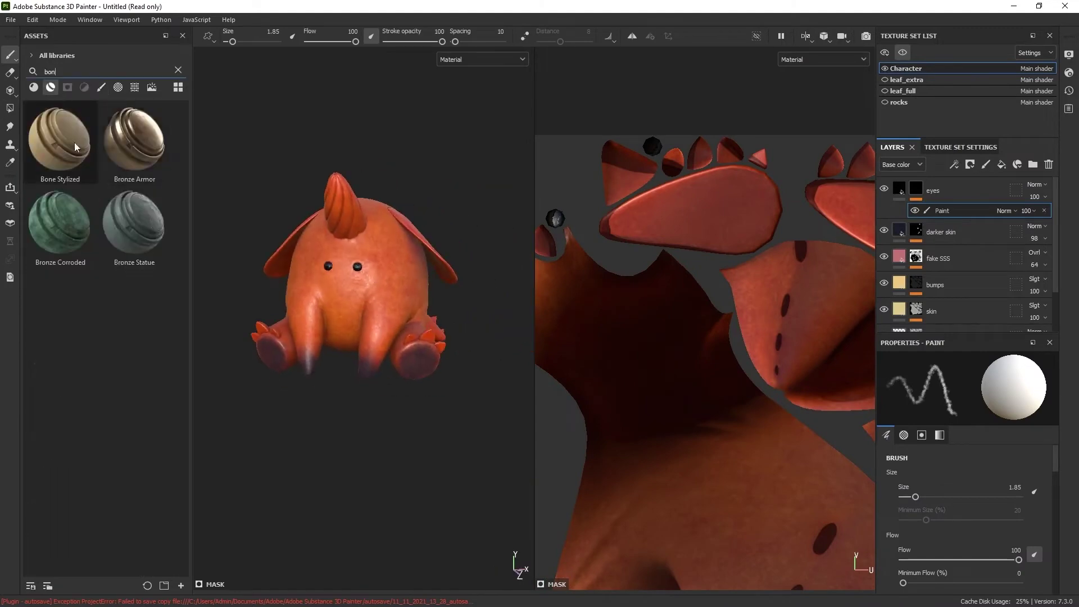
- Apply the Bone Stylized material to the character, rename its folder "horn" and add a mask to it
left_click_drag(74, 143, 364, 285)
double_click(938, 190)
type("horn")
key("Return")
left_click(971, 164)
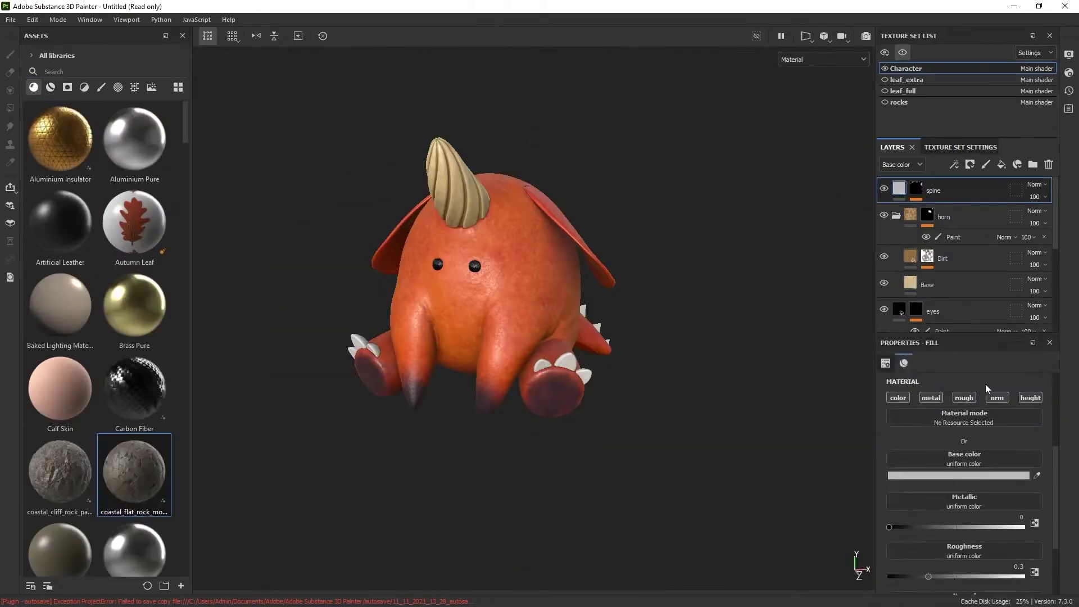
- Change the spine layer's base color to a dark olive brown
left_click(1001, 475)
left_click(953, 445)
left_click(964, 317)
left_click_drag(664, 397, 586, 397, "alt")
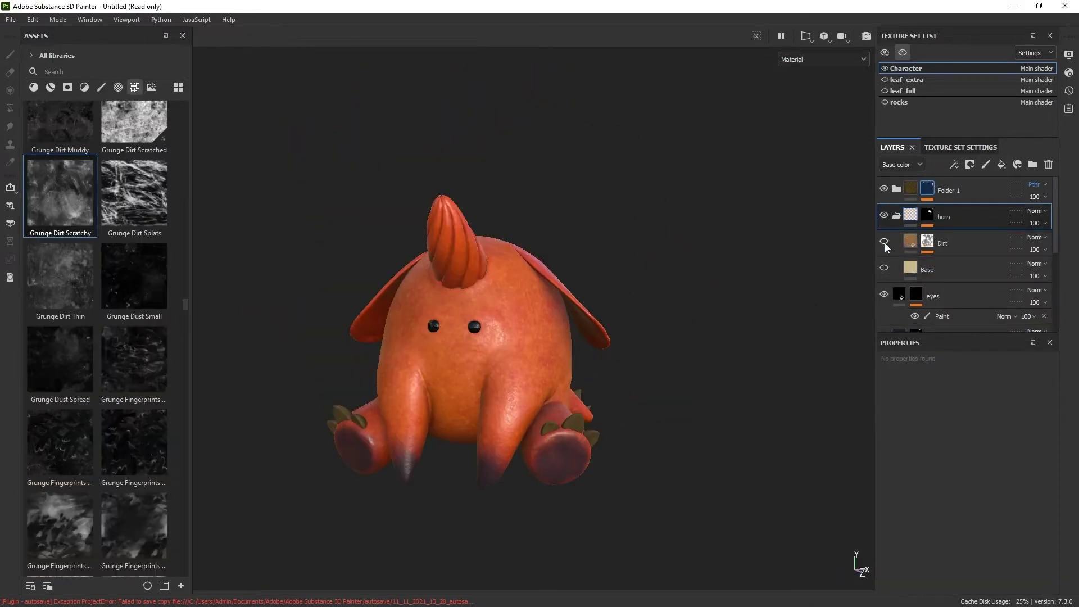
- Show the horn folder's Base layer and change its base color to mint green
left_click(888, 269)
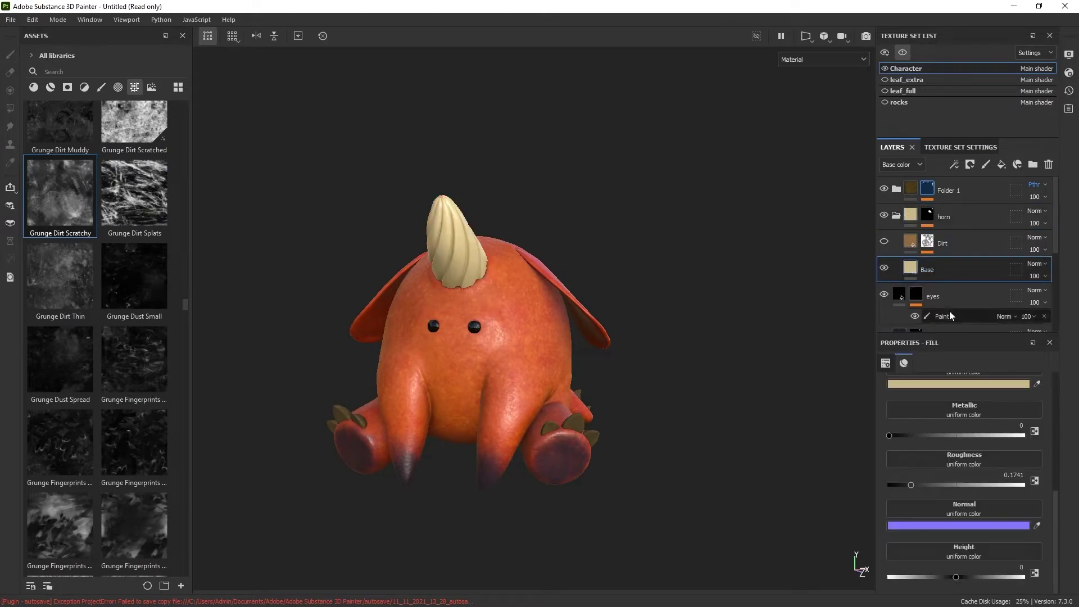
left_click(989, 384)
left_click(961, 395)
left_click(888, 364)
left_click(966, 315)
- Show the horn folder's Dirt layer and change its base color to muted blue
left_click(885, 242)
left_click(912, 244)
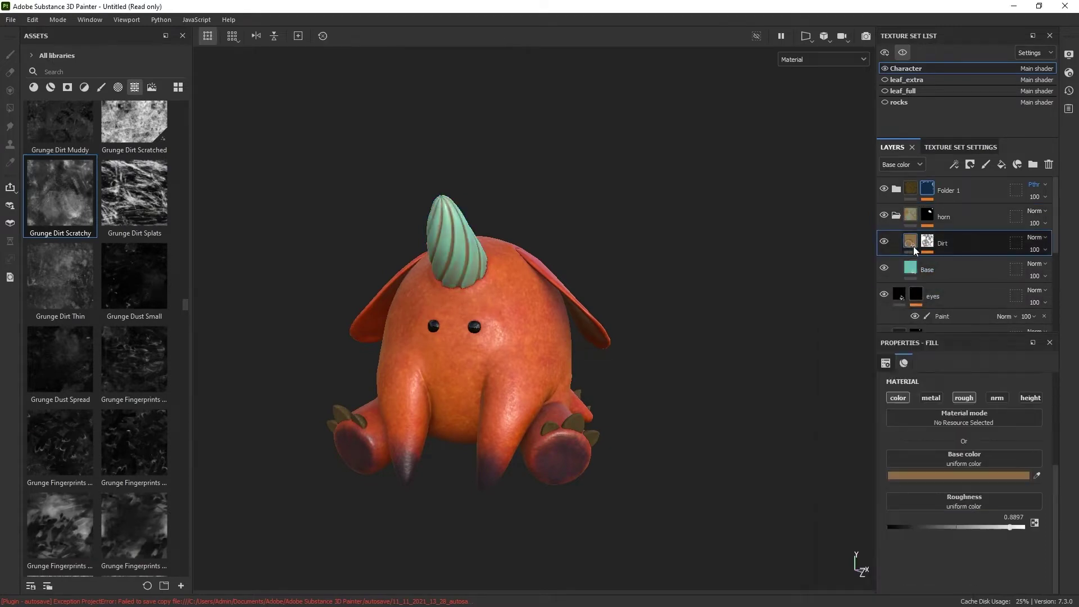
left_click(954, 475)
left_click_drag(923, 387, 922, 395)
left_click(929, 314)
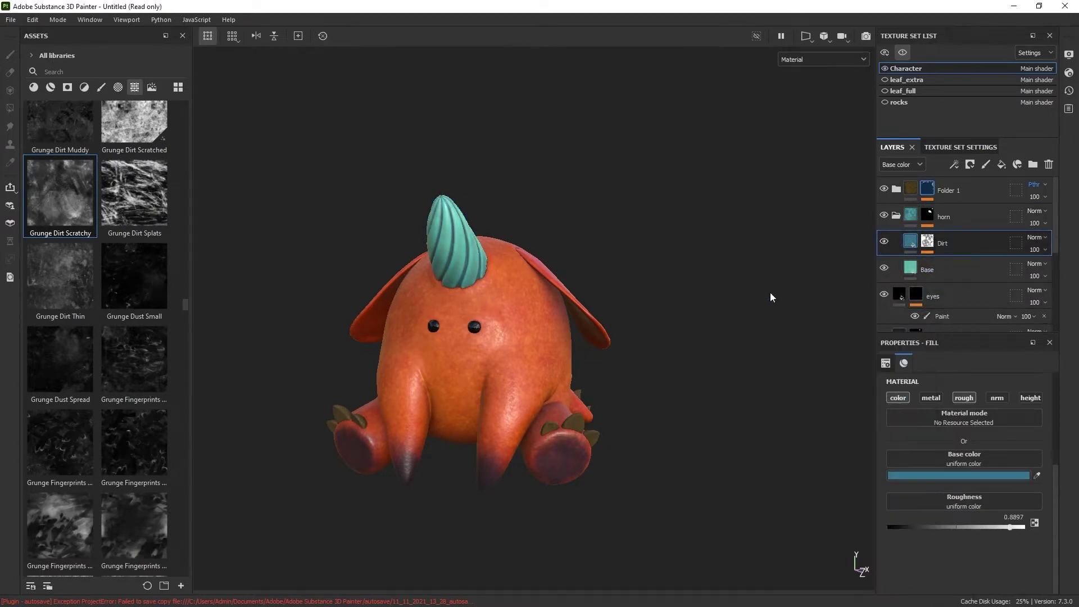
left_click_drag(771, 296, 677, 289, "alt")
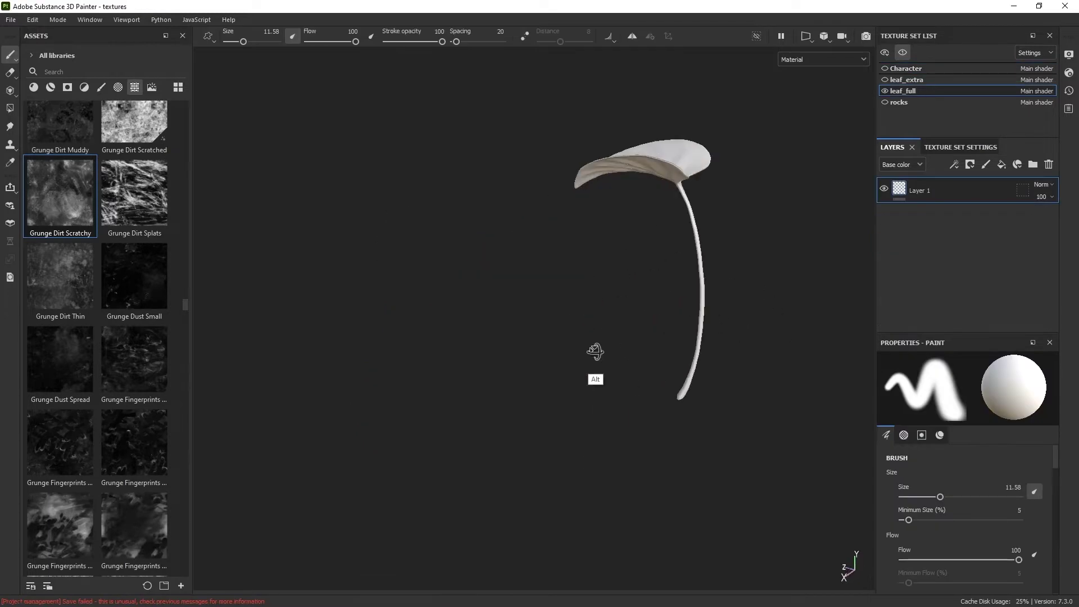
- Add a fill layer to the leaf_full texture set, then choose its base color and adjust its roughness
left_click_drag(595, 352, 703, 277, "alt")
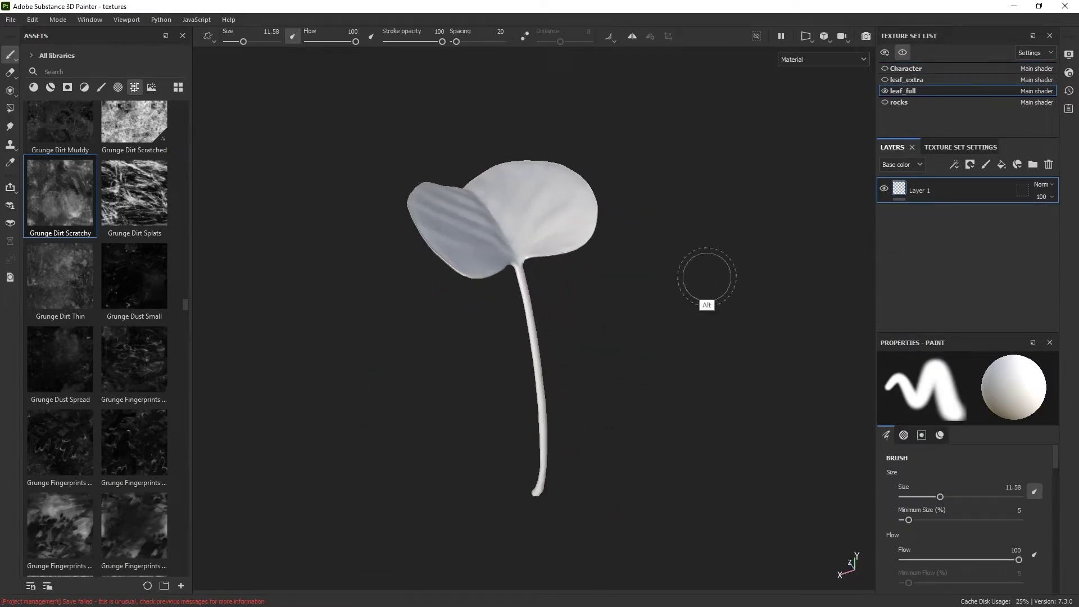
left_click(1001, 165)
left_click(988, 476)
left_click(932, 424)
left_click(870, 413)
left_click(938, 315)
left_click_drag(1019, 333, 1015, 273)
left_click(961, 516)
right_click_drag(725, 352, 709, 352, "shift")
left_click_drag(708, 351, 724, 336, "alt+shift")
- Add another fill layer to the leaf with a mask and an effect on that mask
left_click(1002, 165)
left_click(971, 165)
left_click(984, 188)
left_click(954, 164)
left_click(963, 200)
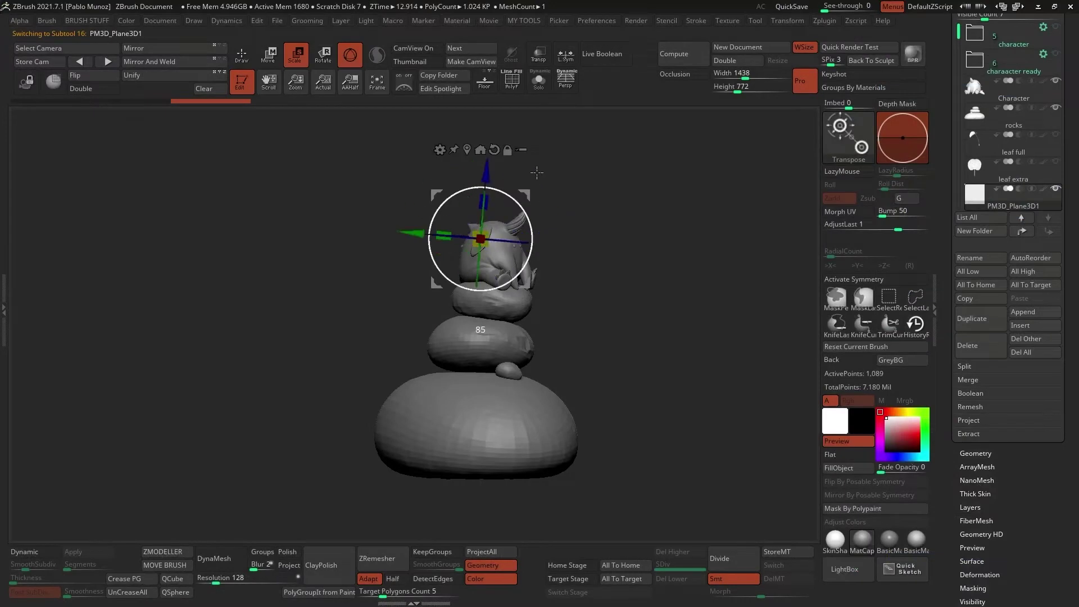
- In ZBrush, lay the plane flat and position it beneath the rock stack as a large ground surface
left_click_drag(537, 173, 530, 167, "shift")
right_click_drag(531, 167, 531, 138, "ctrl")
left_click_drag(481, 171, 481, 315)
left_click_drag(641, 205, 552, 310)
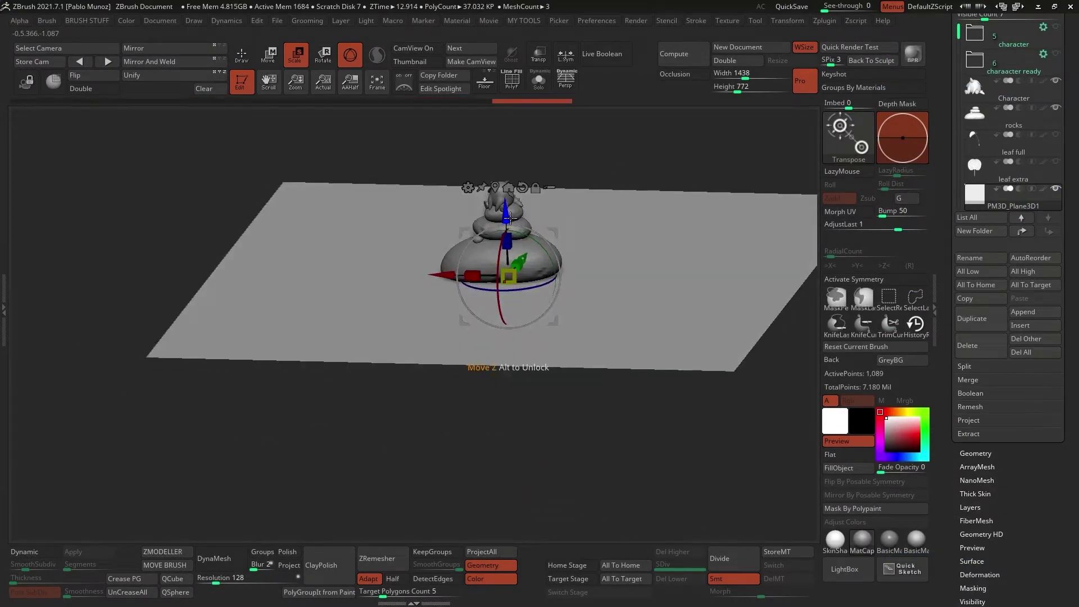
- Mask the ground plane with MaskLasso and raise its center under the rocks into a soft mound
key("space")
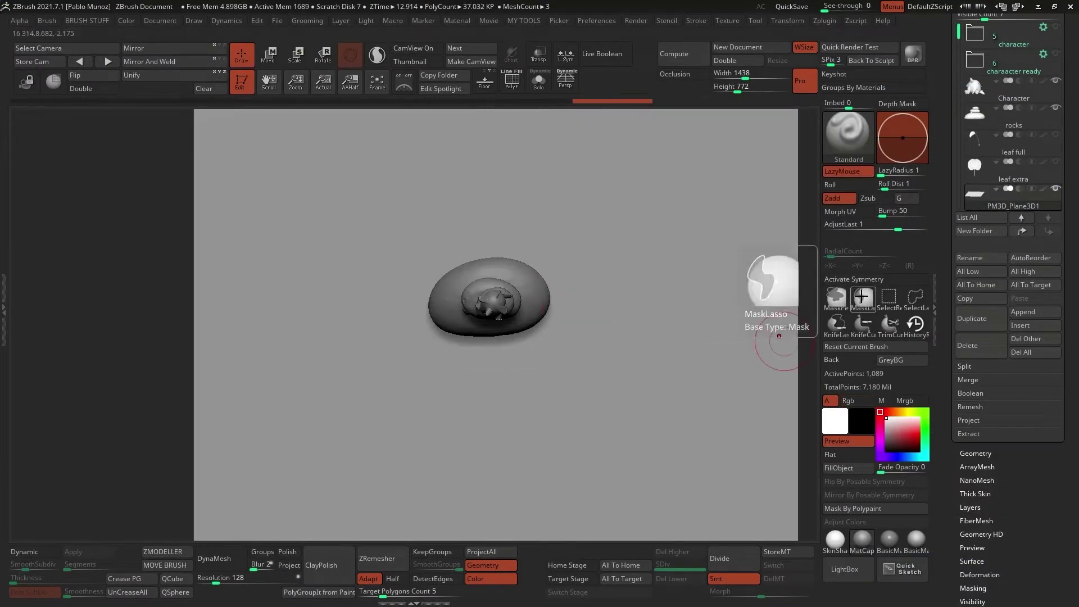
left_click(862, 297)
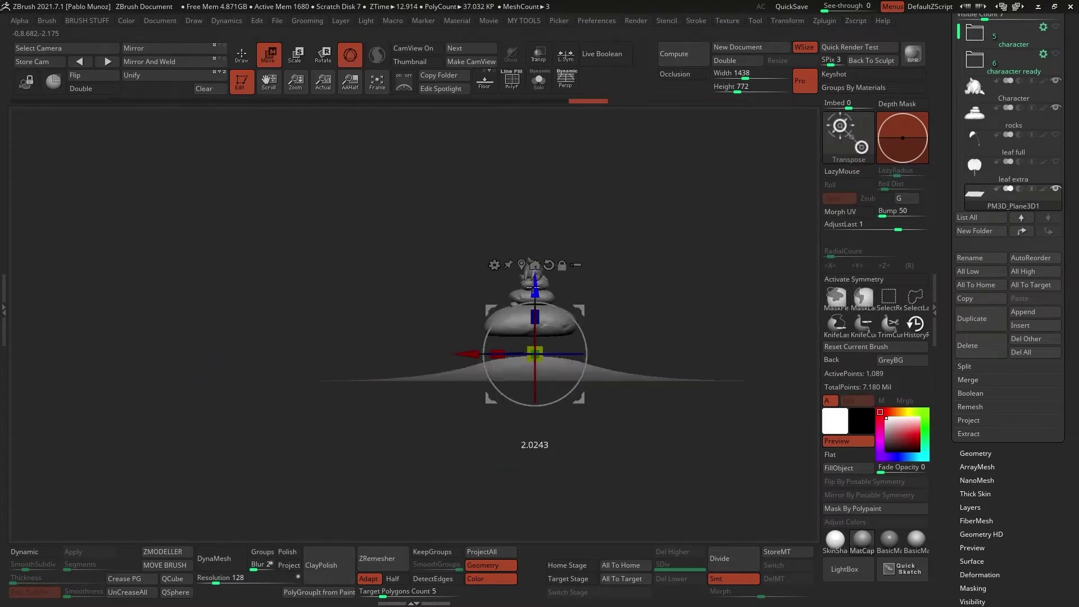
key("e")
key("q")
- Reshape the ground plane's surface with the Move brush
mouse_move(646, 309)
left_mouse_down()
mouse_move(646, 289)
mouse_move(630, 332)
left_mouse_up()
key("b")
key("m")
key("v")
left_click_drag(330, 306, 332, 288)
mouse_move(664, 292)
left_mouse_down()
mouse_move(600, 338)
mouse_move(591, 296)
left_mouse_up()
right_click_drag(592, 296, 640, 323)
- Subdivide the ground plane and check its polygon wireframe
left_click(733, 558)
right_click_drag(675, 365, 528, 360)
key("shift+f")
key("shift+f")
right_click_drag(528, 360, 328, 364, "ctrl")
left_click_drag(328, 364, 638, 278)
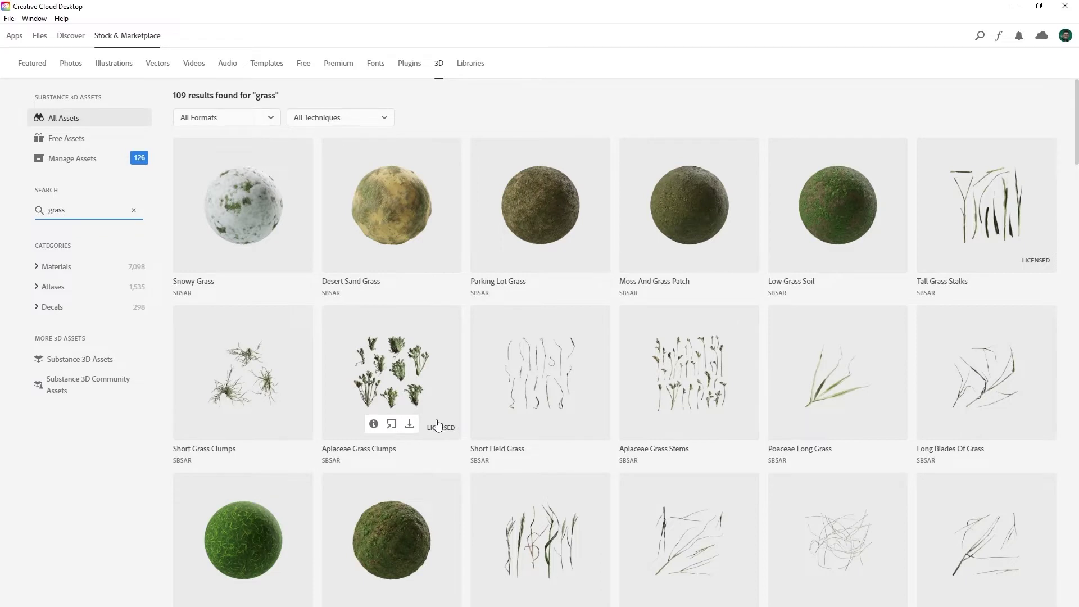
- Switch to Creative Cloud Desktop and download the Apiaceae Grass Clumps, Apiaceae Grass Stems and Jungle Grass Floor assets
left_click(411, 426)
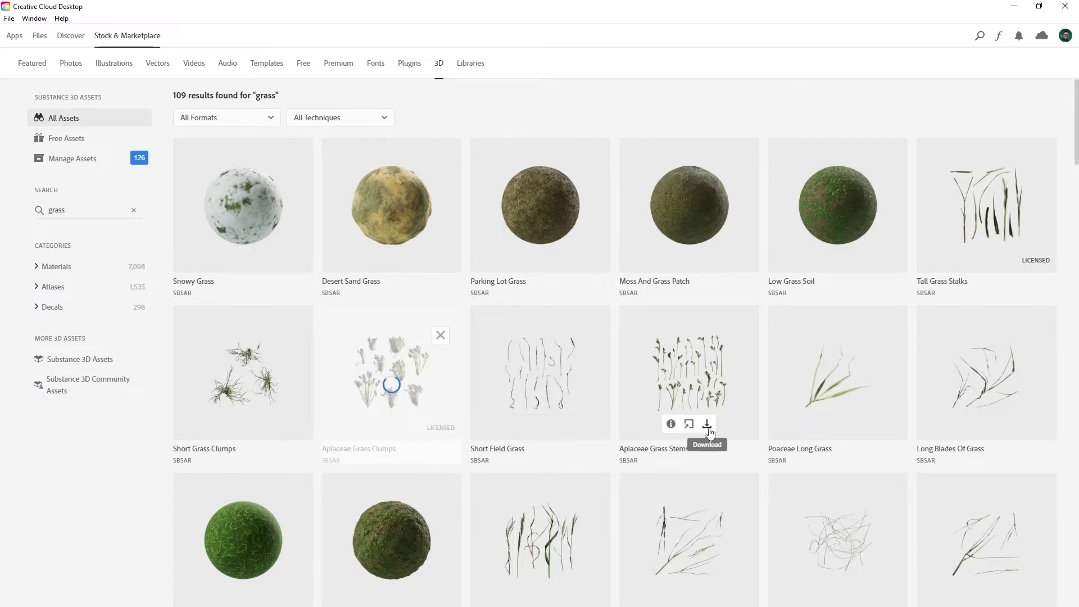
left_click(707, 426)
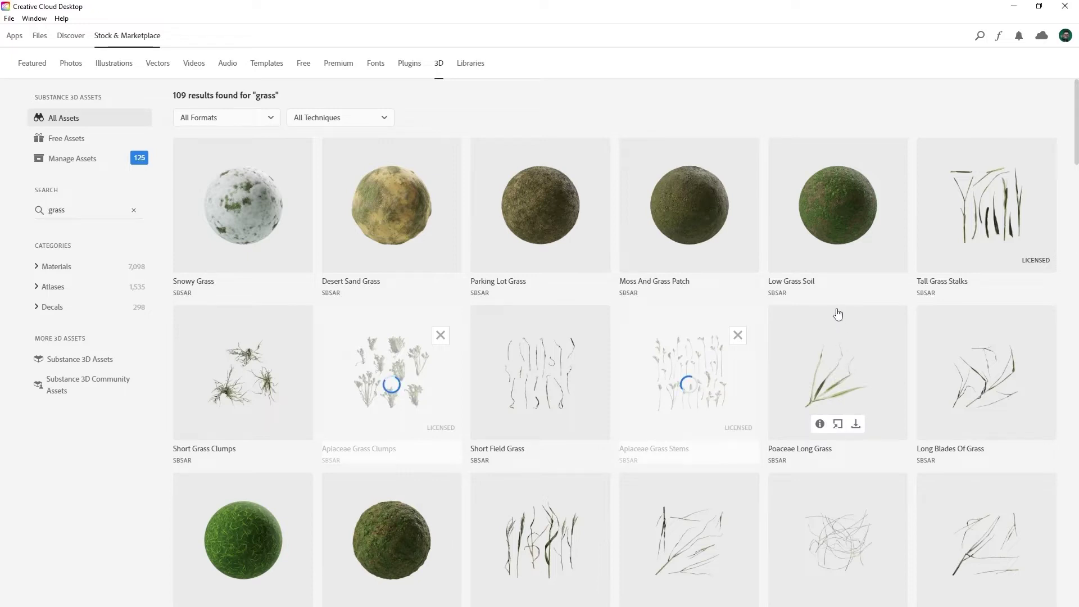
scroll(467, 472, "down", 3)
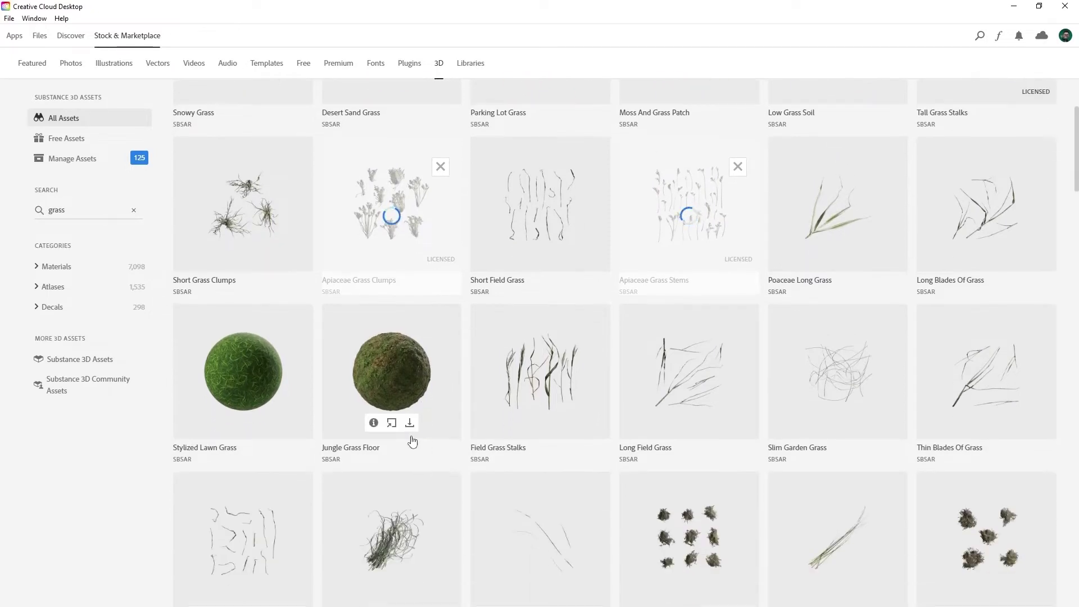
left_click(410, 425)
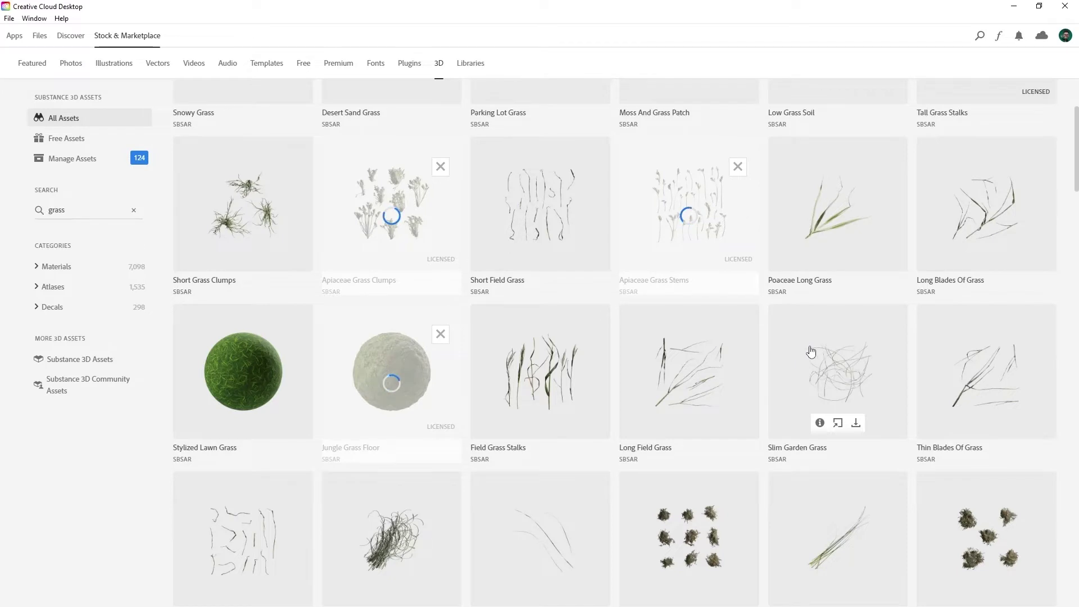
scroll(849, 350, "up", 3)
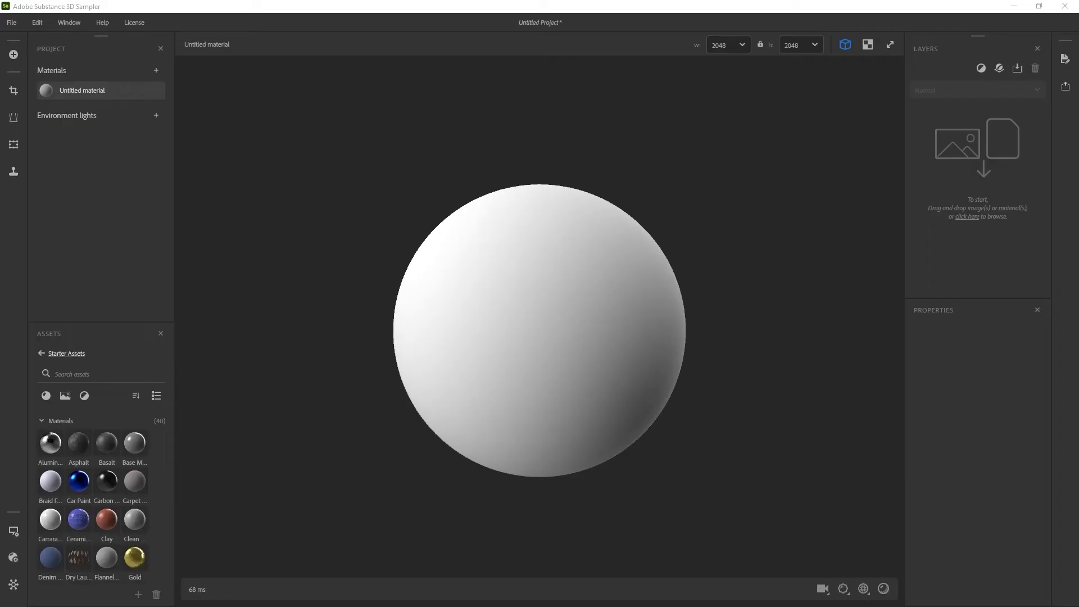
- In Substance 3D Sampler, add Jungle Grass Floor as a layer of the untitled material and inspect it up close
left_click_drag(1024, 101, 944, 207)
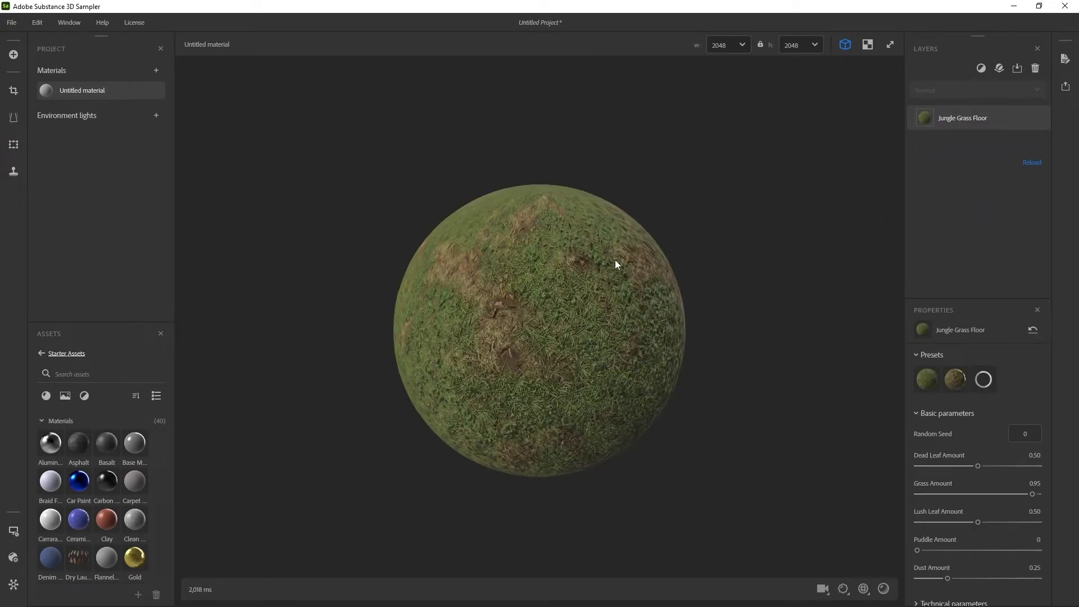
scroll(594, 265, "up", 4)
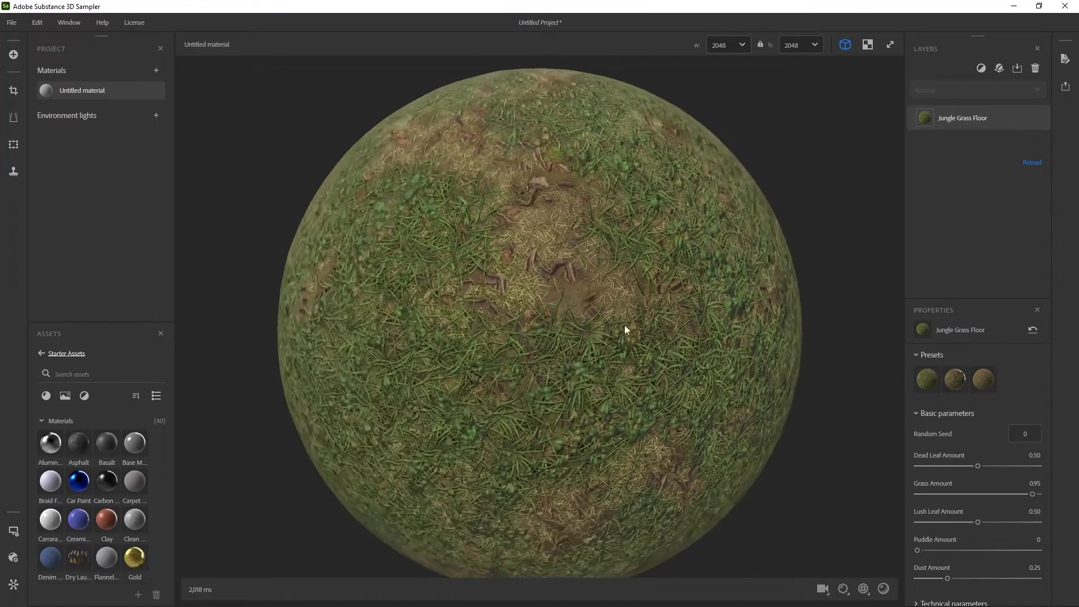
left_click_drag(625, 326, 634, 302)
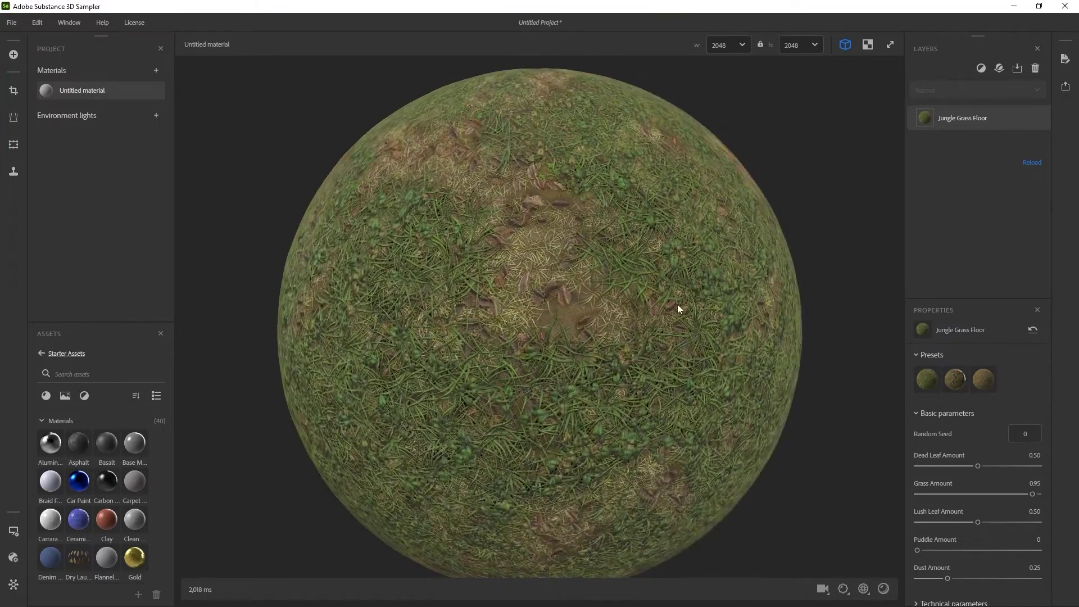
- Apply the preset with mud puddles to Jungle Grass Floor, then set Grass Amount to 0.36, Lush Leaf Amount to 0.25 and Puddle Amount to 0.58
left_click(982, 380)
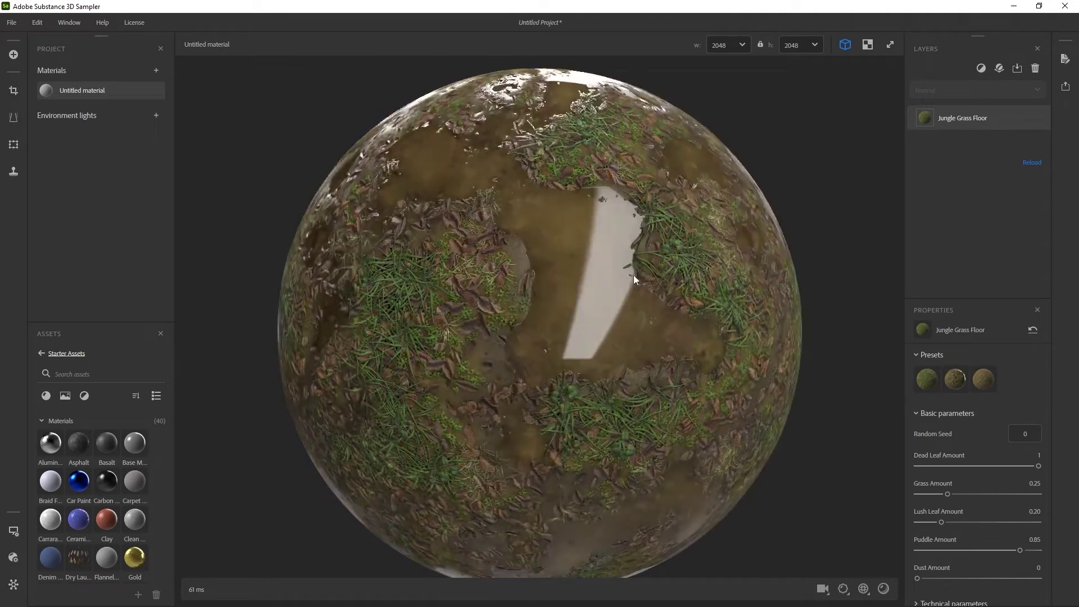
scroll(991, 507, "down", 1)
left_click_drag(968, 289, 969, 173)
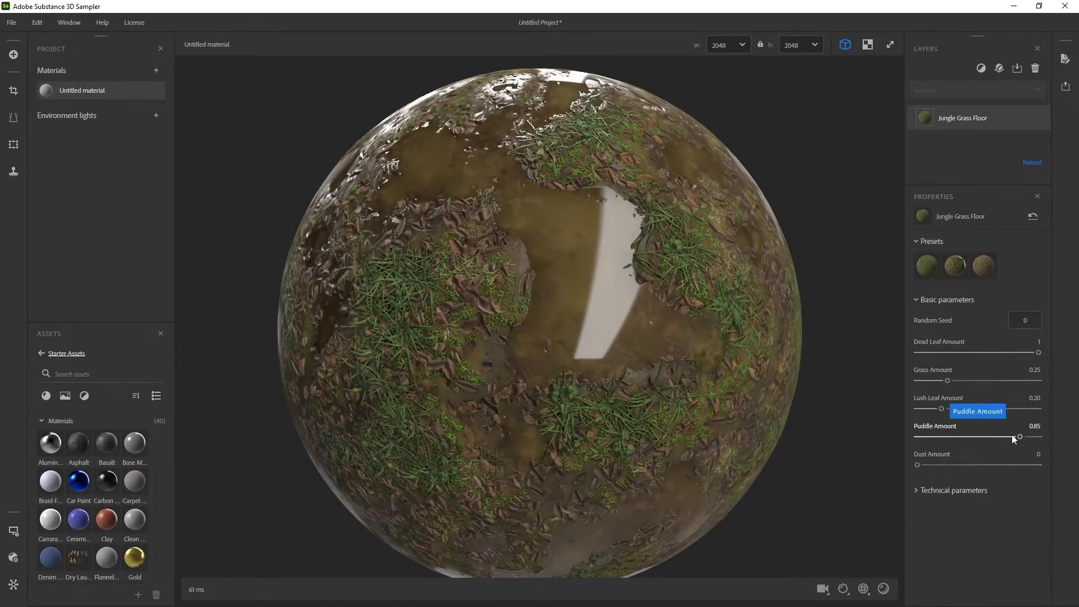
left_click_drag(979, 437, 987, 437)
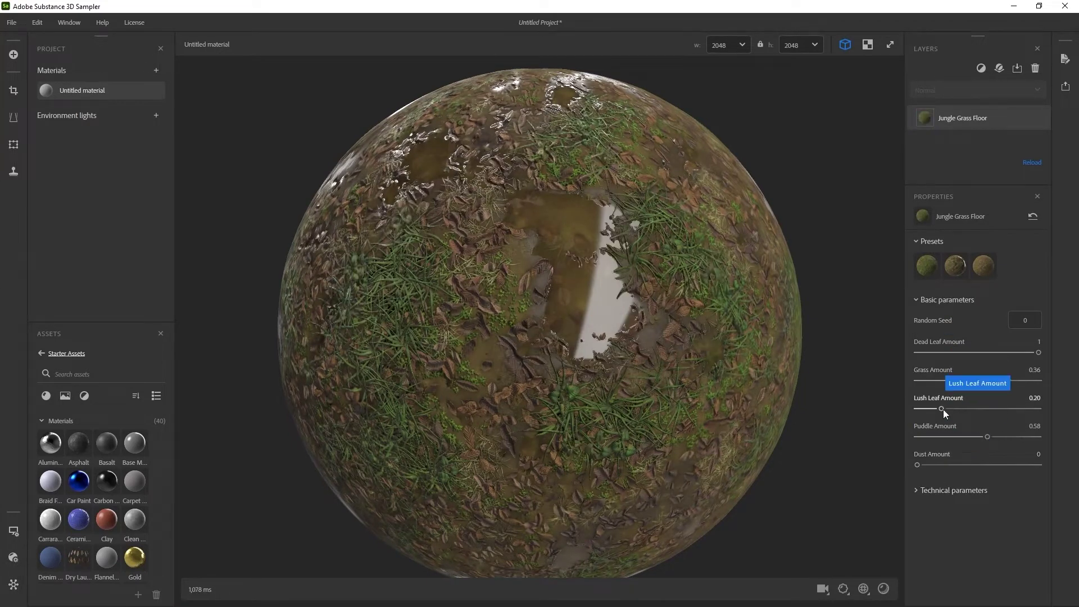
left_click_drag(815, 352, 612, 223)
- Examine the ground material's 2D output maps from Base Color to Ambient Occlusion, then return to the 3D-only view
left_click(867, 44)
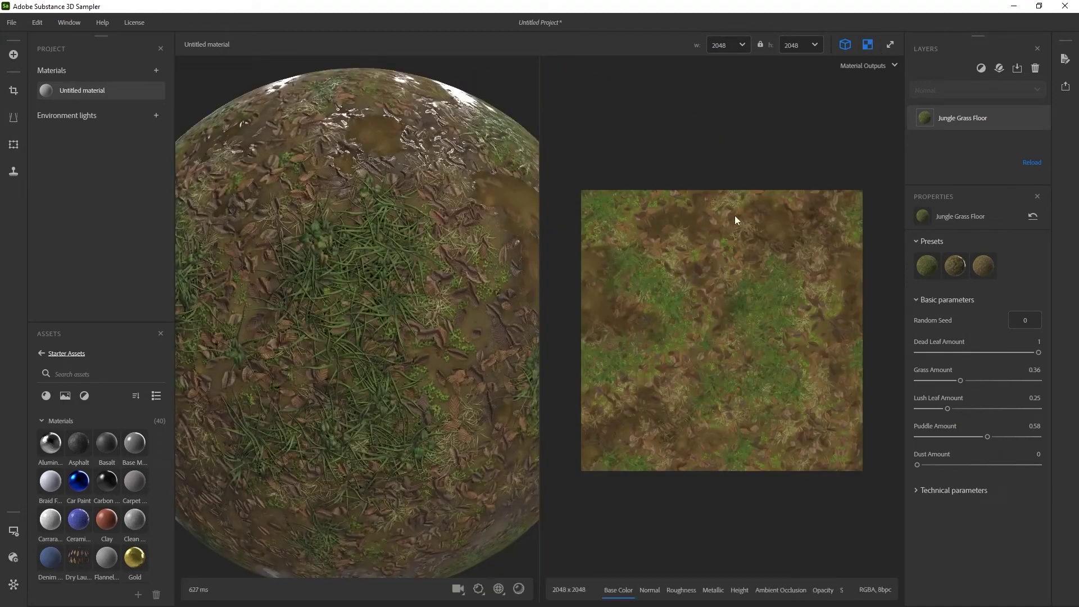
left_click(649, 589)
left_click(681, 590)
left_click(711, 590)
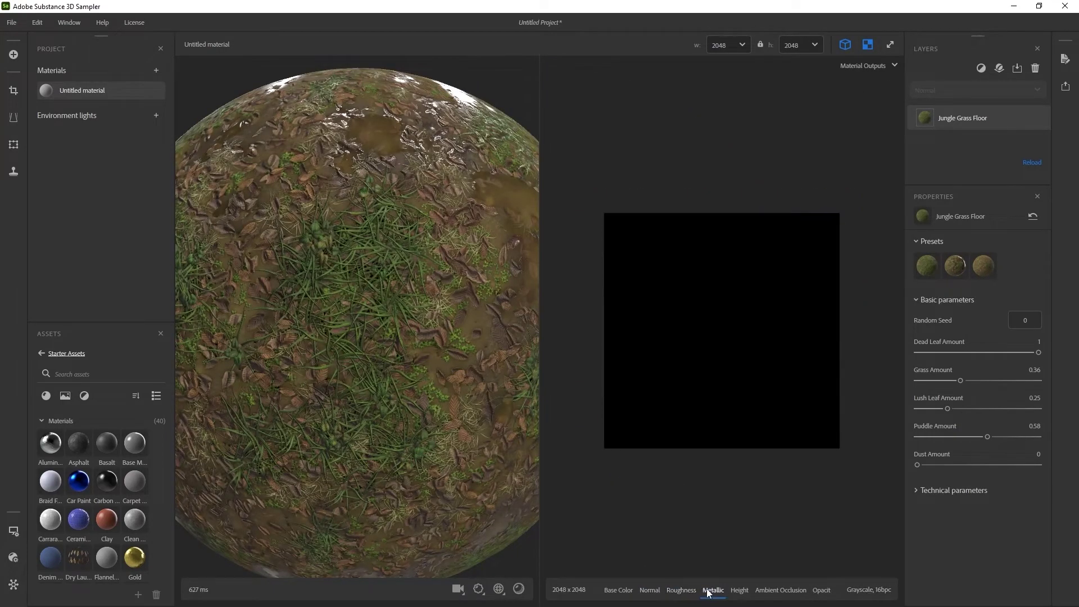
left_click(740, 590)
left_click(766, 590)
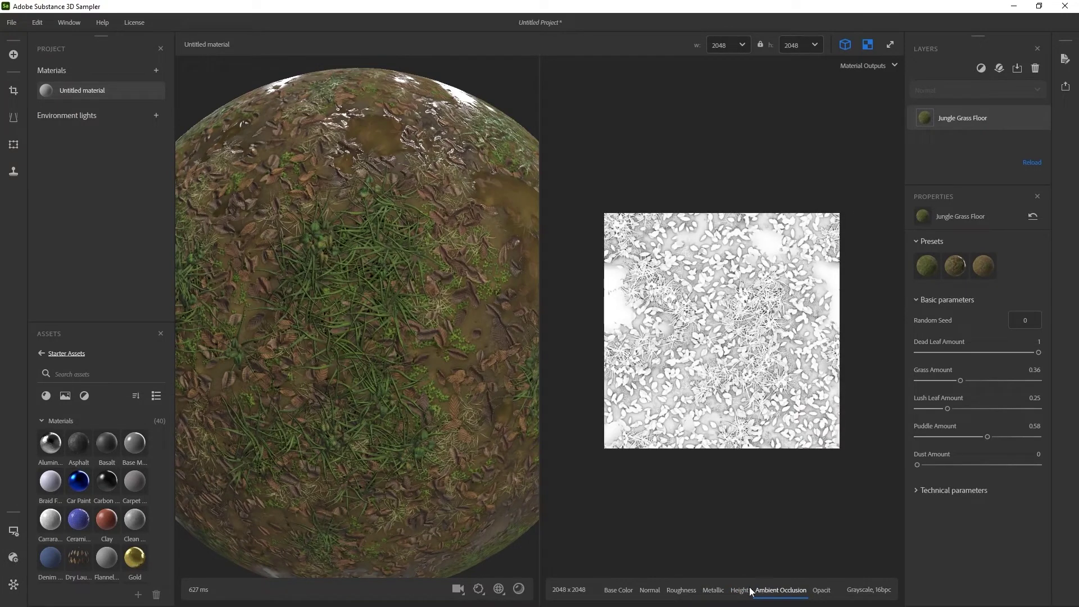
left_click(618, 590)
left_click(868, 45)
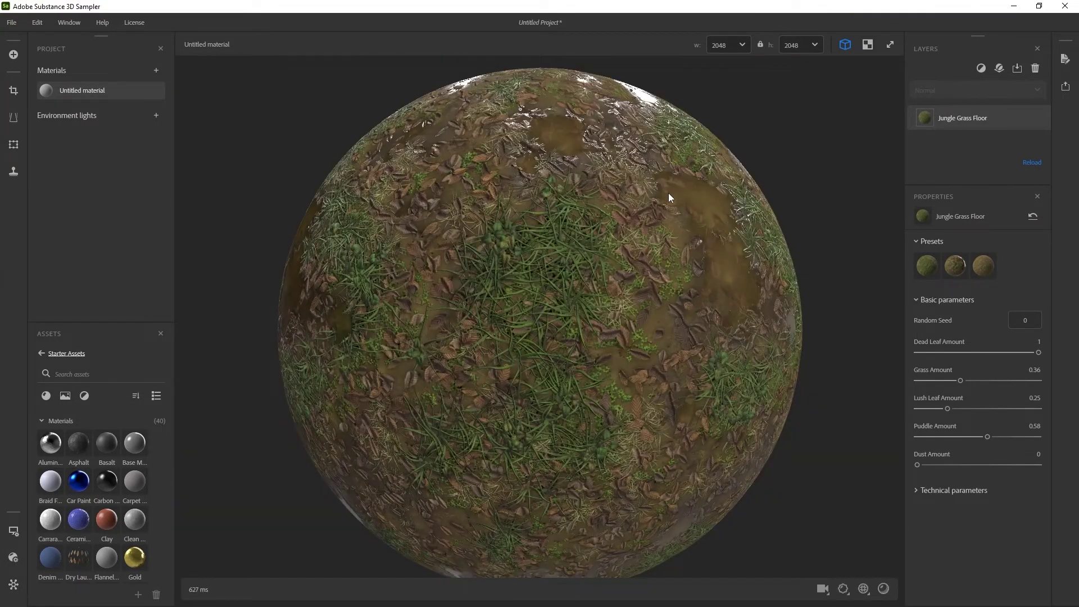
- Export the material's texture maps as PNG files named Ground
left_click(1065, 86)
left_click(974, 193)
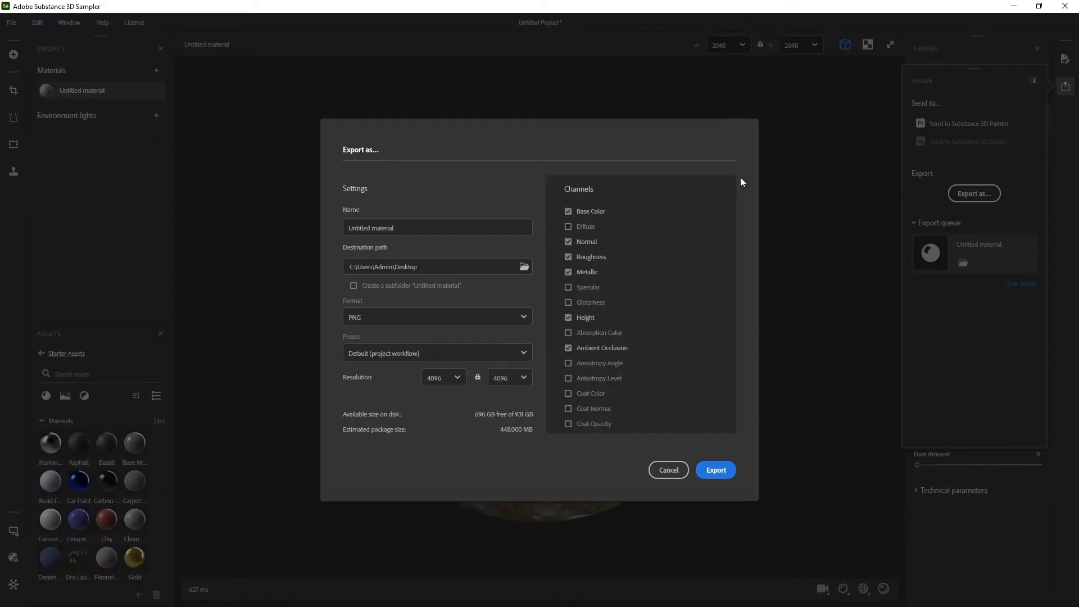
left_click(416, 226)
type("Ground")
left_click(457, 378)
left_click(456, 378)
scroll(603, 325, "down", 4)
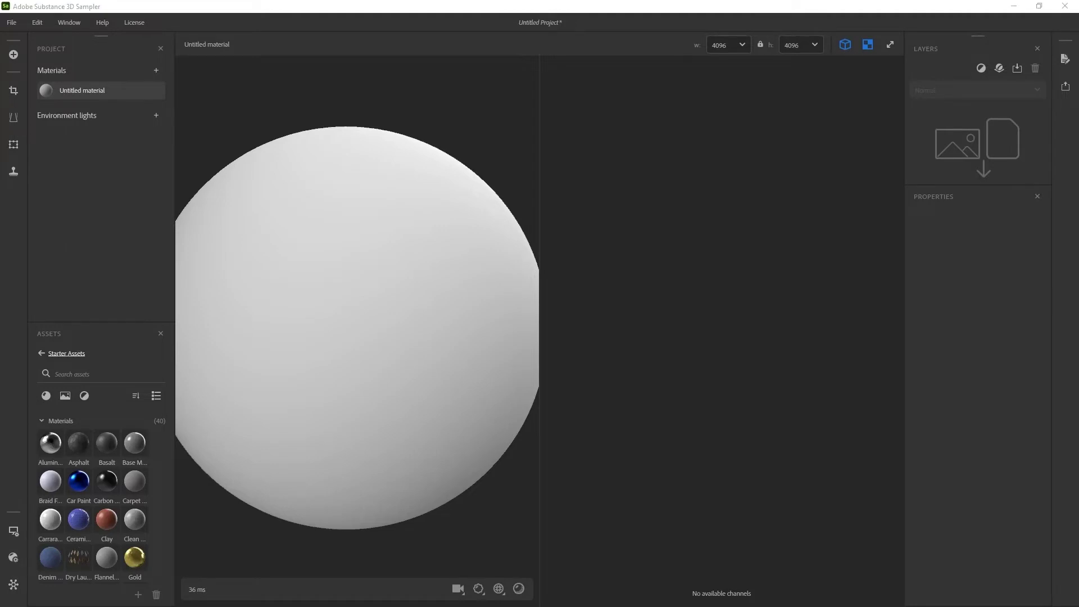
- Add Apiaceae Grass Clumps to the empty material, apply the Atlas Splitter filter and inspect the separated plants
left_click_drag(1014, 136, 980, 154)
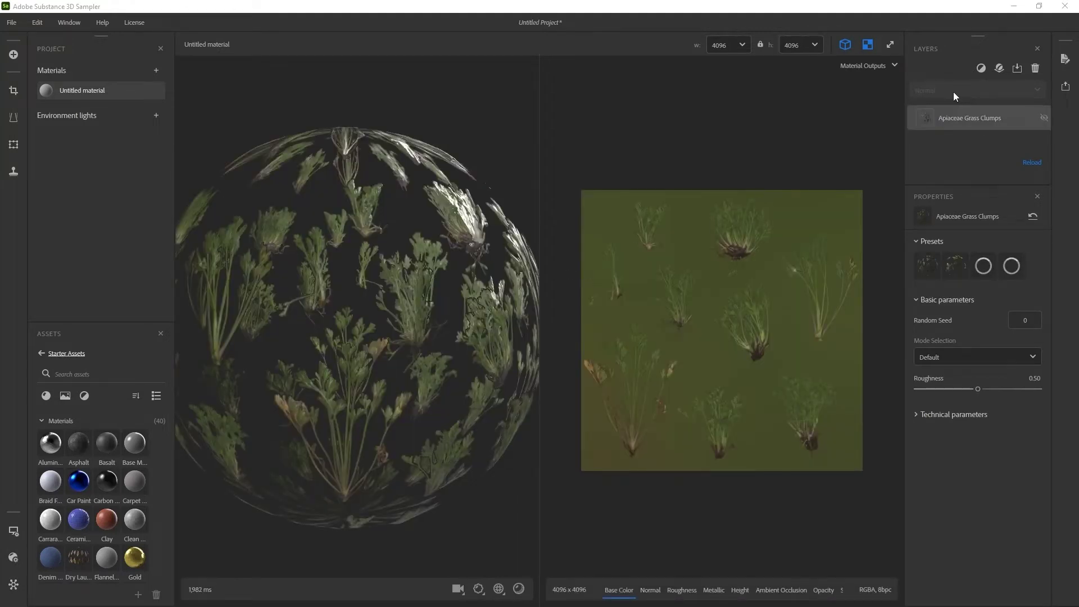
left_click(981, 68)
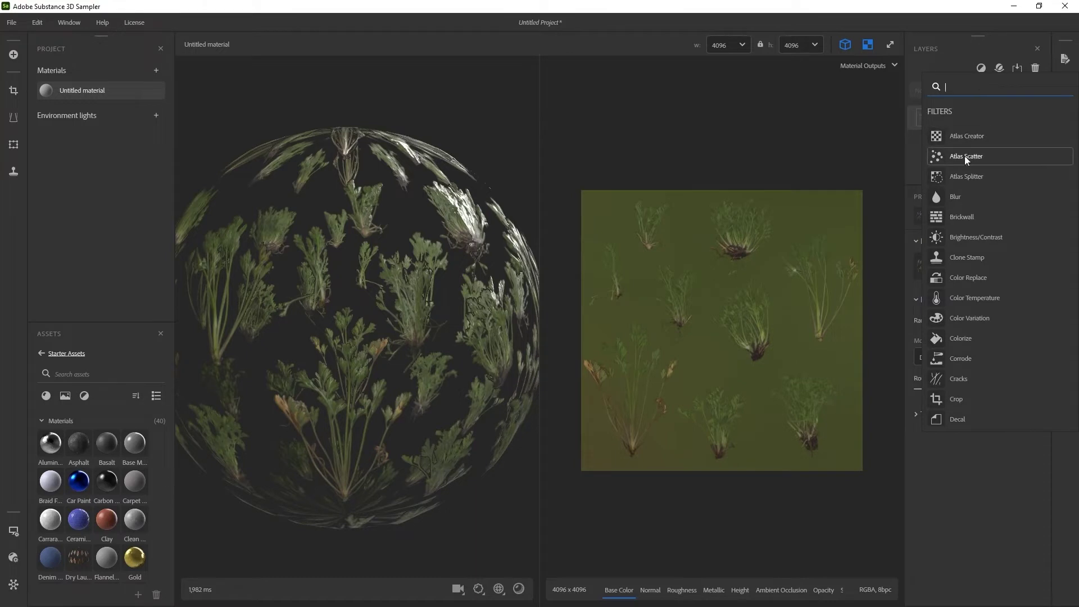
left_click(935, 177)
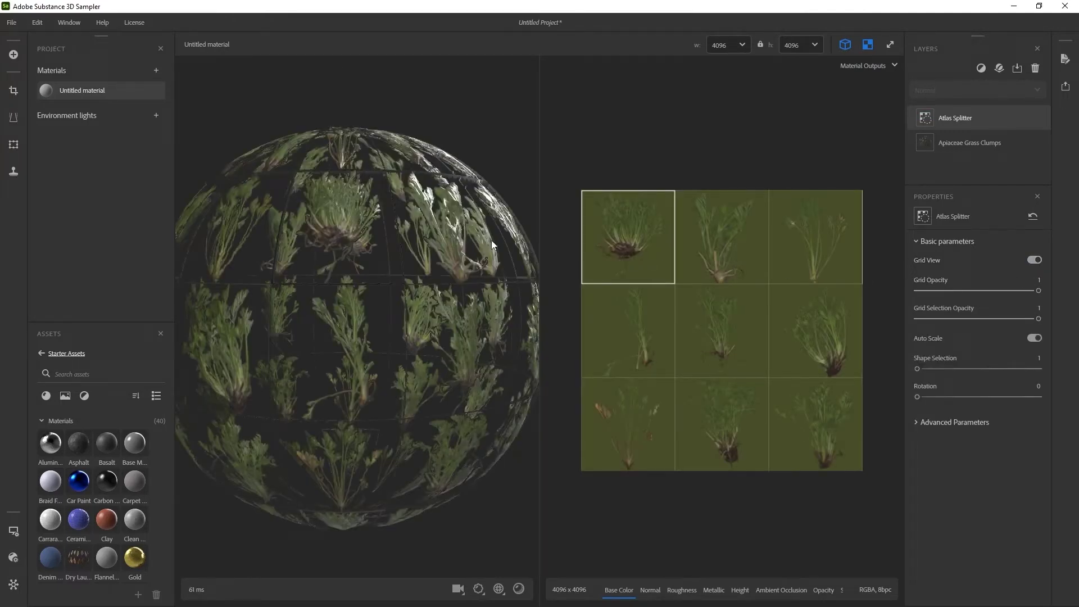
left_click_drag(491, 241, 445, 245)
right_click_drag(419, 293, 410, 470)
left_click_drag(423, 394, 376, 183)
scroll(427, 195, "up", 3)
scroll(416, 211, "down", 8)
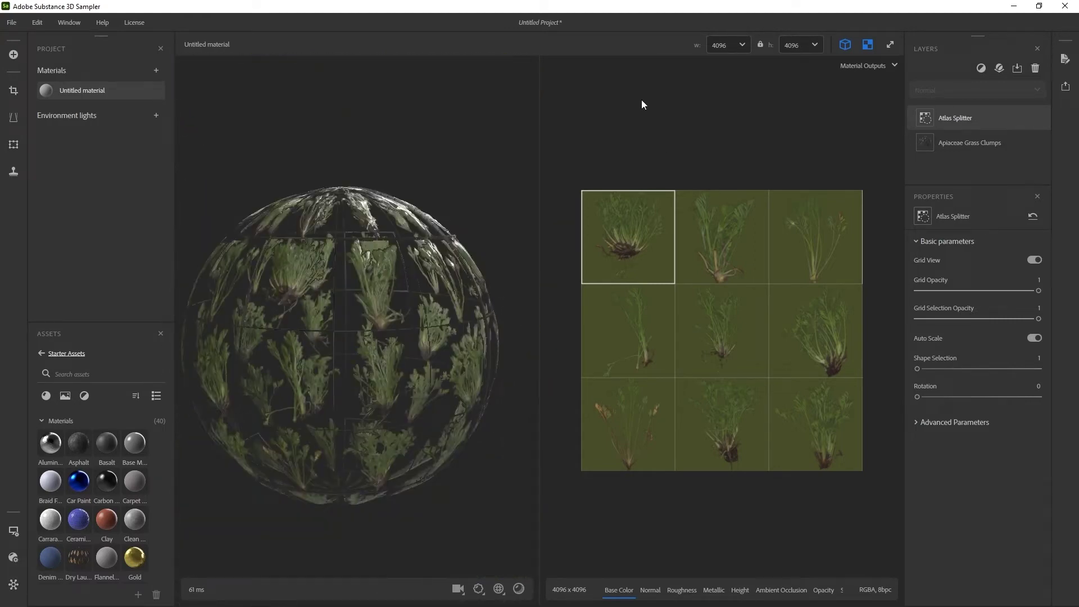
- Isolate plant 2 in the Atlas Splitter with Grid View off and Auto Crop on
left_click(1033, 261)
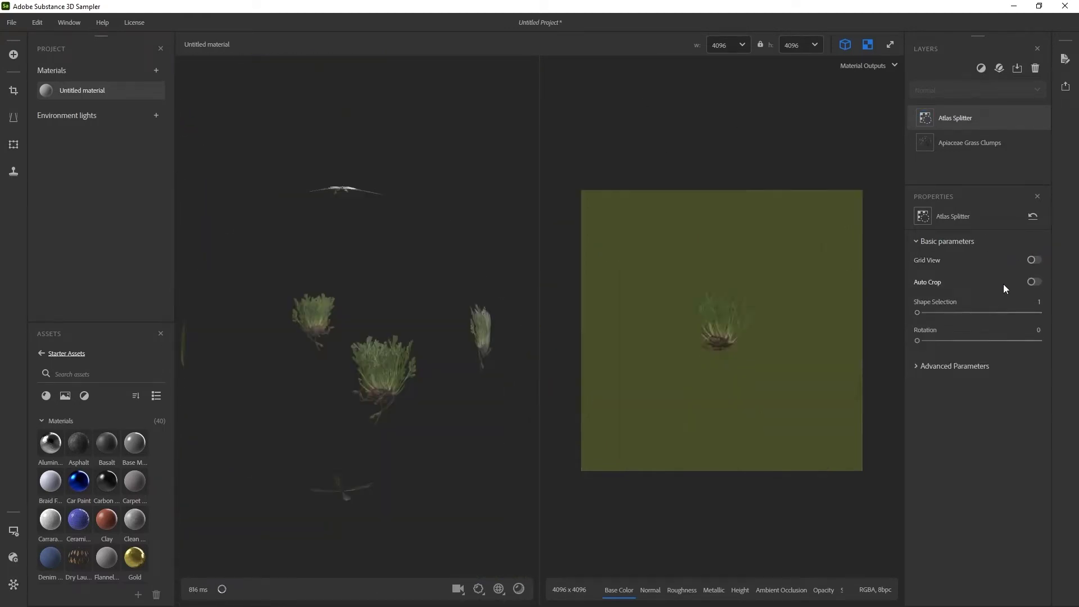
left_click(1036, 283)
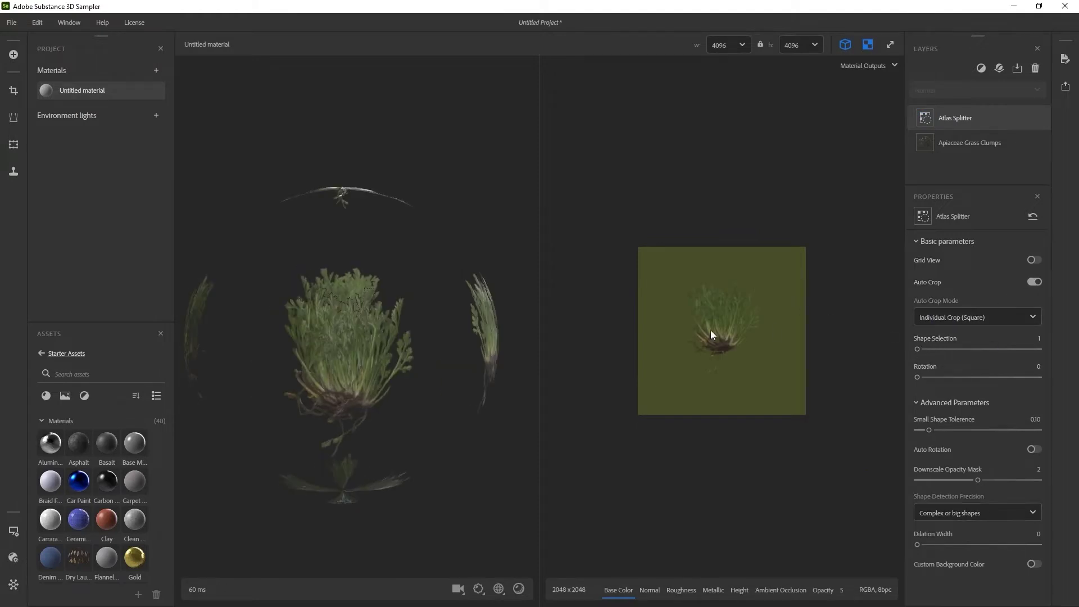
scroll(713, 330, "up", 3)
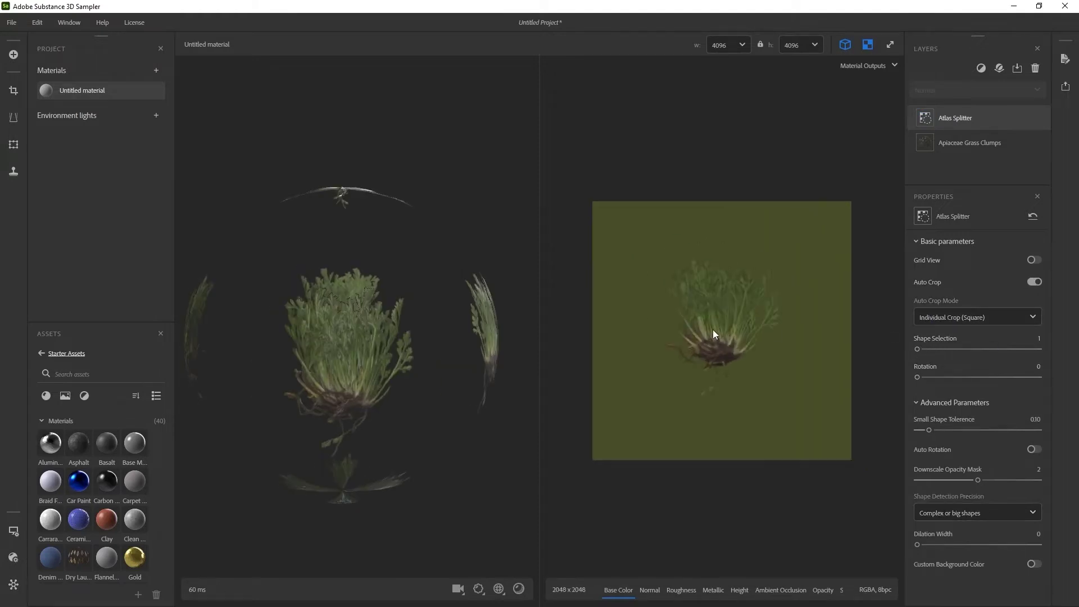
left_click_drag(919, 349, 943, 352)
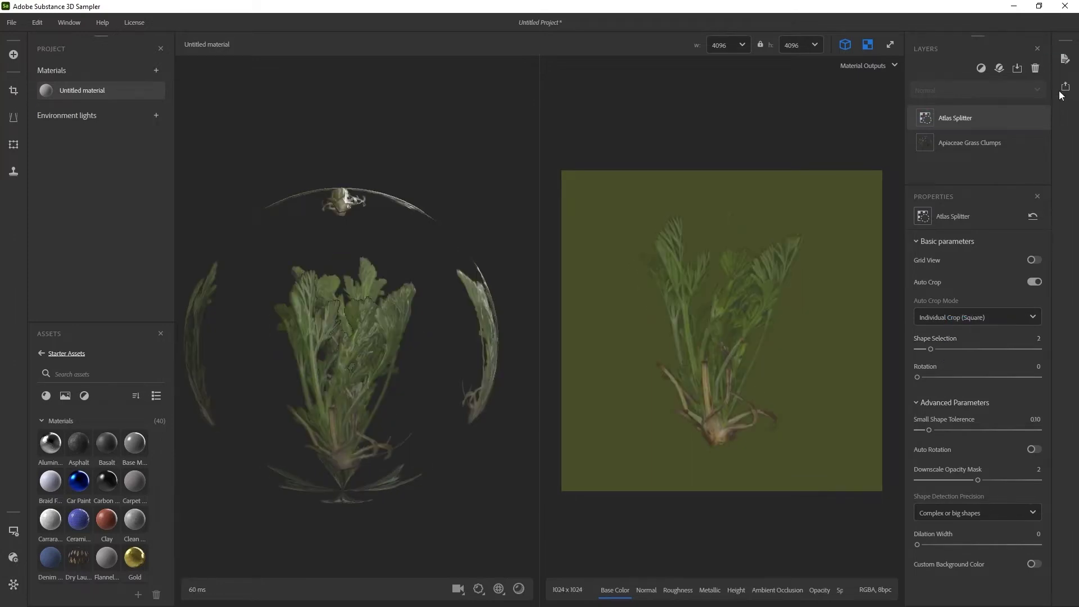
- Set up the export of the isolated plant's texture maps as PNG files named Grass 03 and adjust the export resolution
left_click(1063, 88)
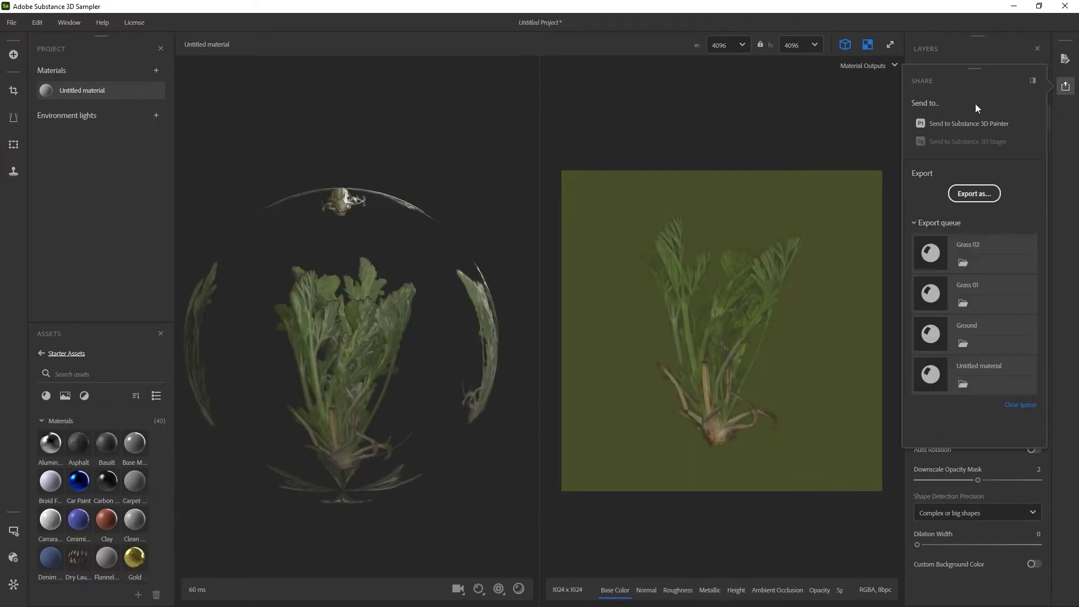
left_click(983, 197)
left_click(444, 377)
left_click(447, 431)
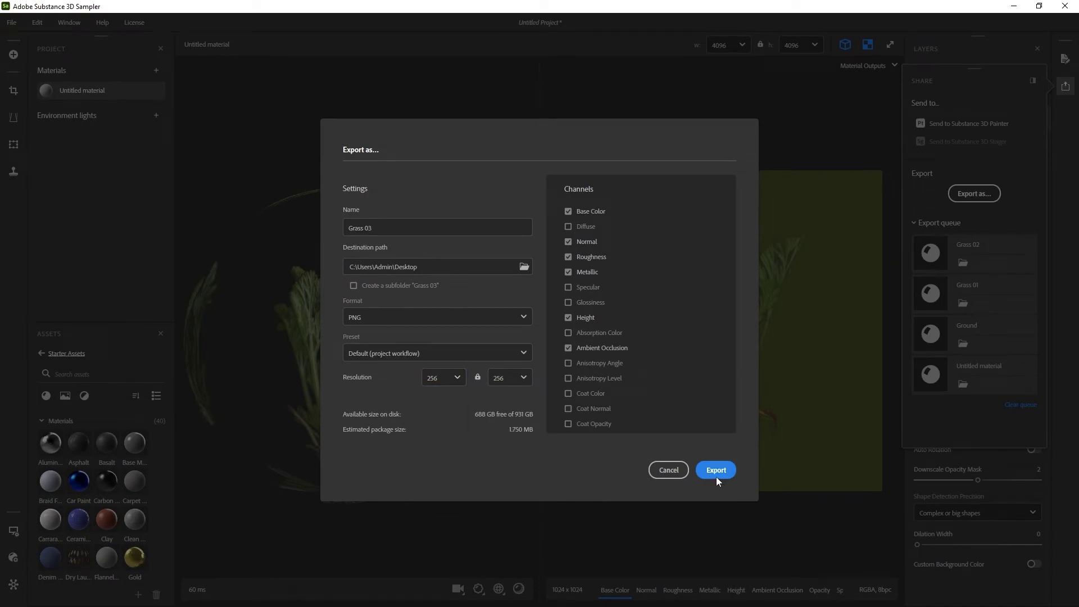
left_click(457, 378)
left_click(443, 451)
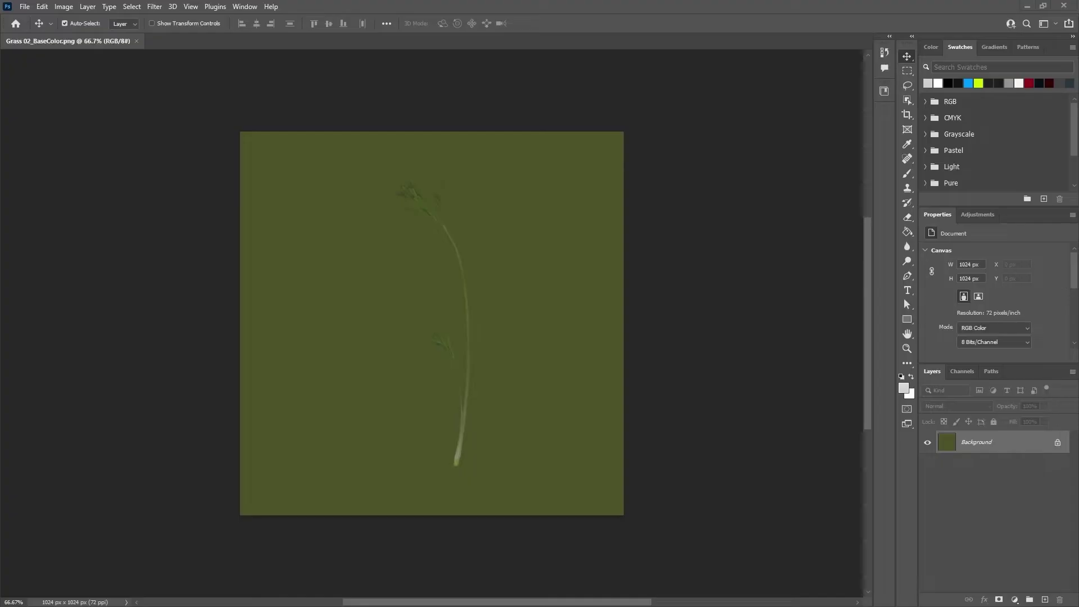
- In Photoshop, place Grass 02_Opacity into the Grass 02 base color image and put a duplicate of the Background layer on top
key("Return")
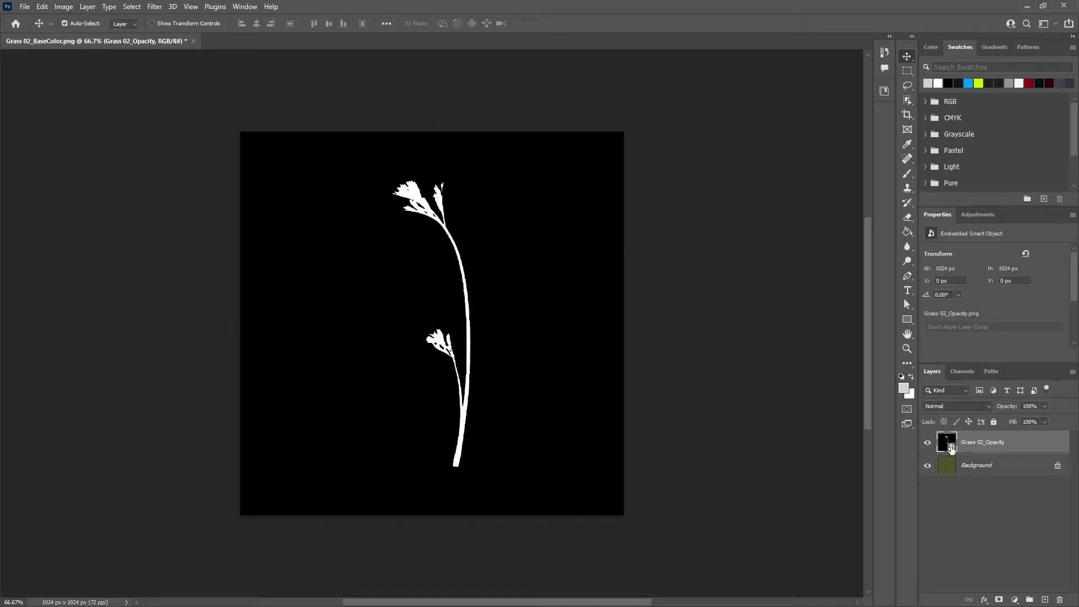
left_click(949, 447, "ctrl")
key("ctrl+d")
left_click(974, 467)
key("ctrl+j")
left_click_drag(974, 467, 971, 438)
- Add a layer mask to the Background copy and paste the opacity image into it to cut out the stem
left_click(999, 600)
left_click(974, 447, "ctrl")
left_click(974, 448, "alt")
key("ctrl+v")
key("ctrl+d")
left_click(948, 443)
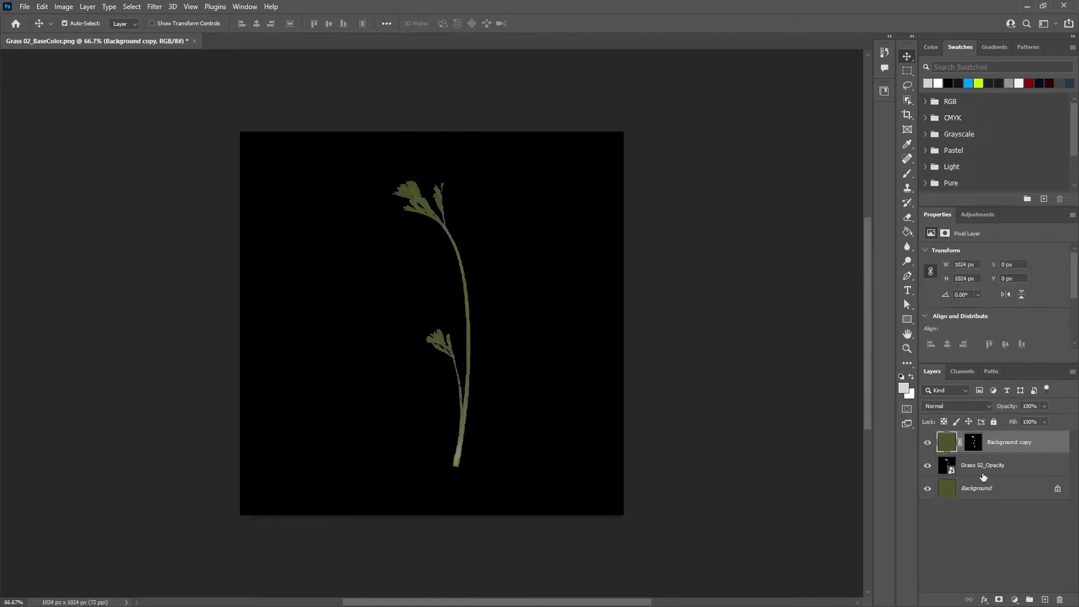
- Hide the Grass 02_Opacity layer and fill a new layer above the Background with black
left_click(982, 472)
left_click(928, 466)
left_click(977, 488)
left_click(1044, 599)
key("ctrl+BackSpace")
key("ctrl+i")
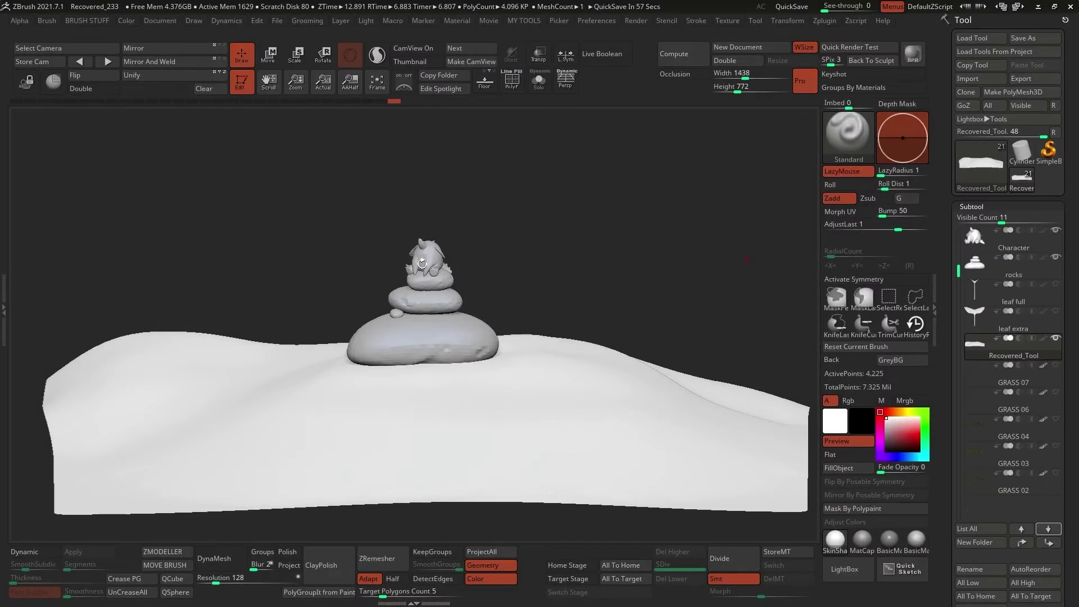
- In ZBrush, mask the surface of the ground plane
left_click_drag(532, 232, 588, 272)
left_click(588, 273, "ctrl")
key("alt+s")
mouse_move(524, 244)
left_mouse_down()
mouse_move(525, 301)
mouse_move(535, 272)
mouse_move(525, 256)
left_mouse_up()
key("ctrl+shift+s")
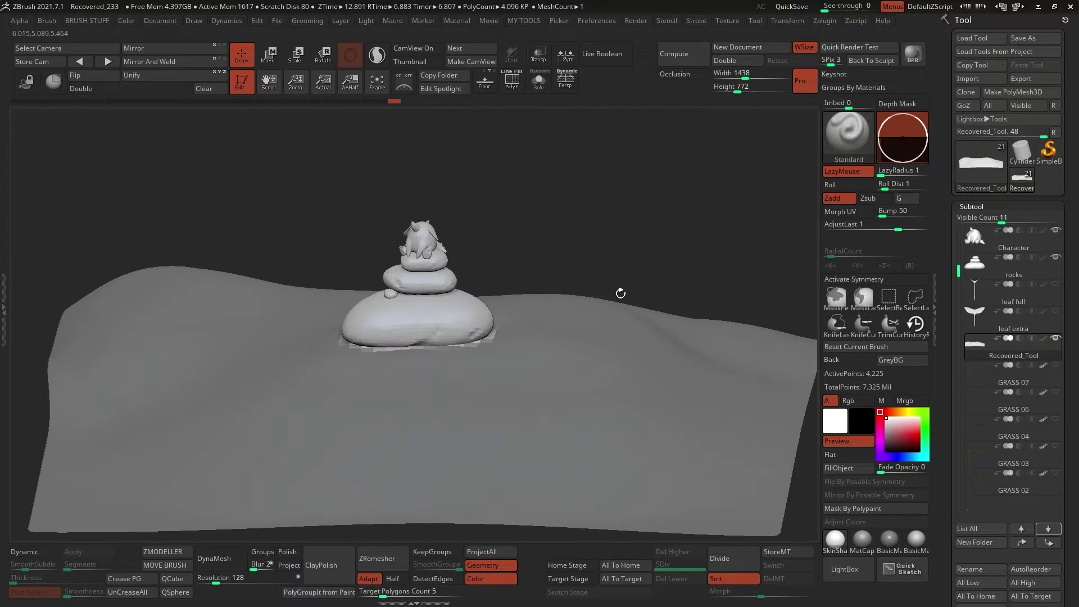
- Turn on the FiberMesh preview for the ground plane
left_click_drag(949, 390, 949, 251)
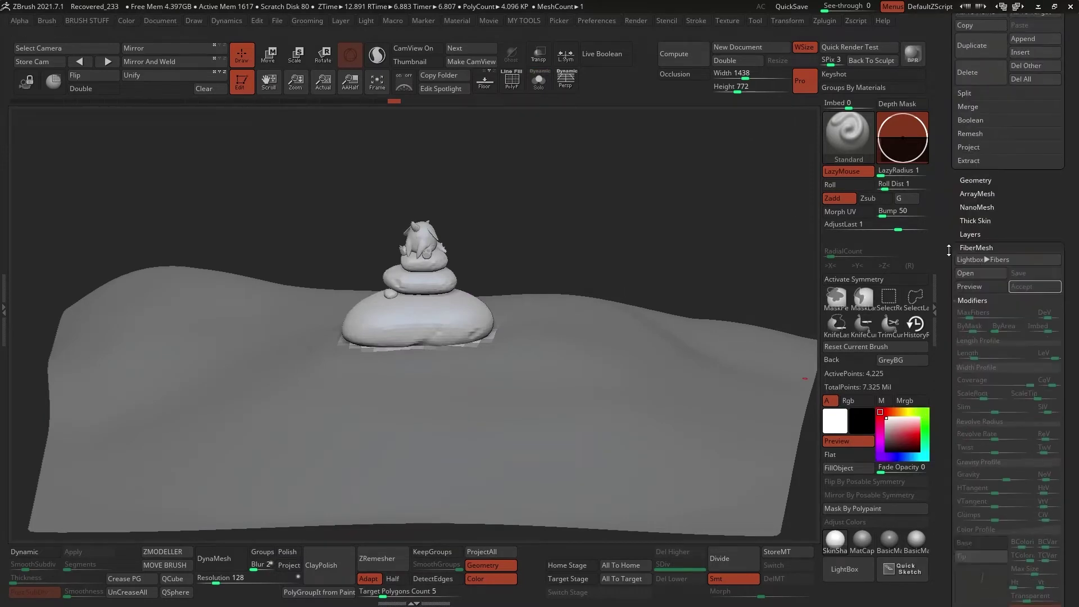
scroll(949, 251, "down", 3)
left_click(981, 202)
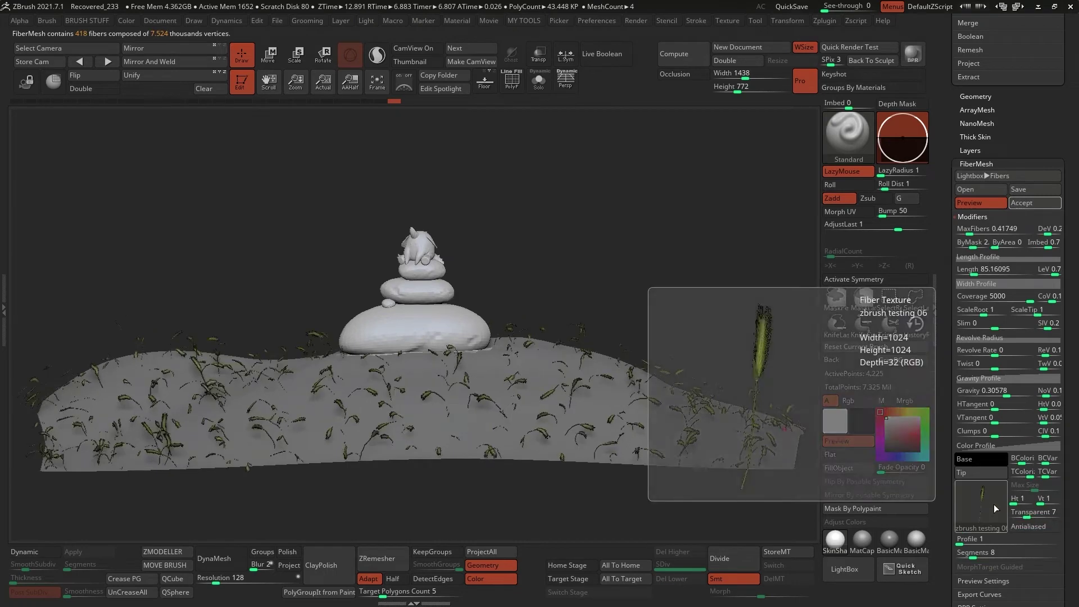
- Set the fiber texture's Transparent value to 0 and replace the texture with the branching leafy grass clump image
left_click(994, 505)
left_click_drag(1040, 511, 997, 508)
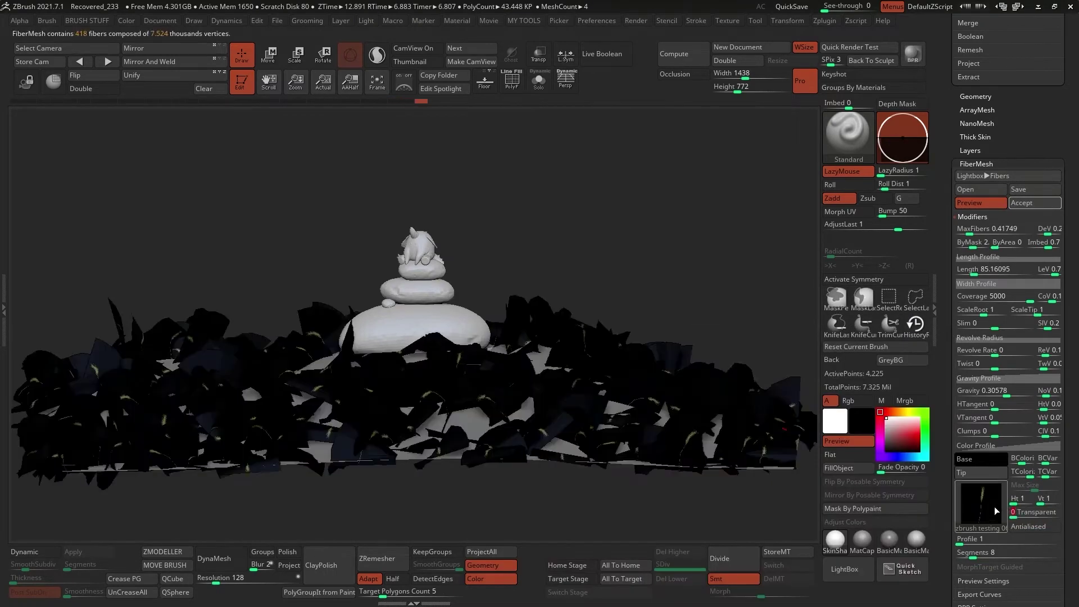
left_click(994, 507)
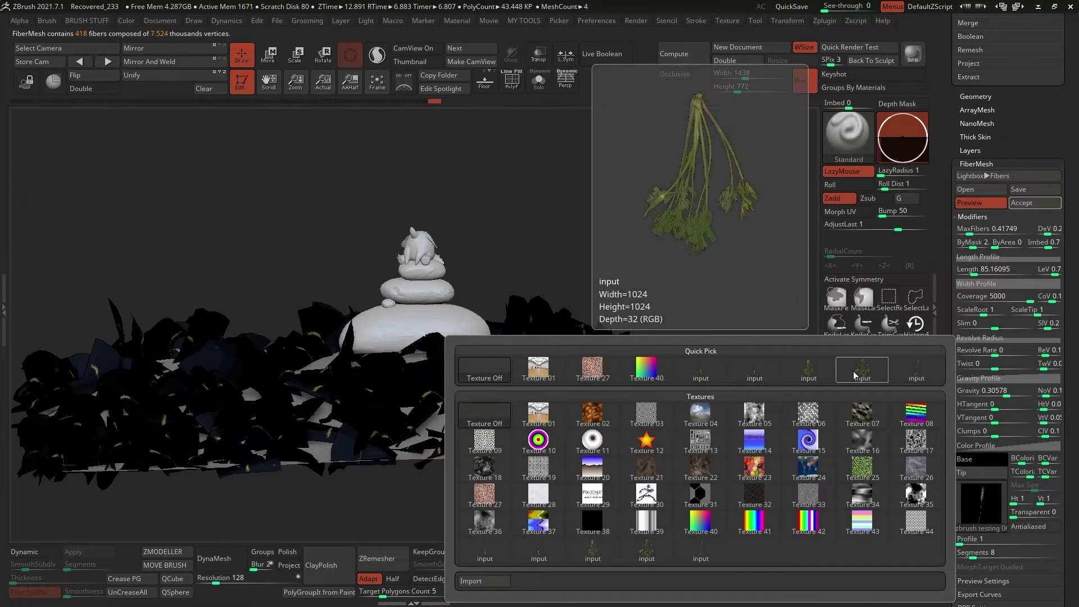
left_click(860, 372)
right_click_drag(569, 281, 582, 274)
left_click(513, 84)
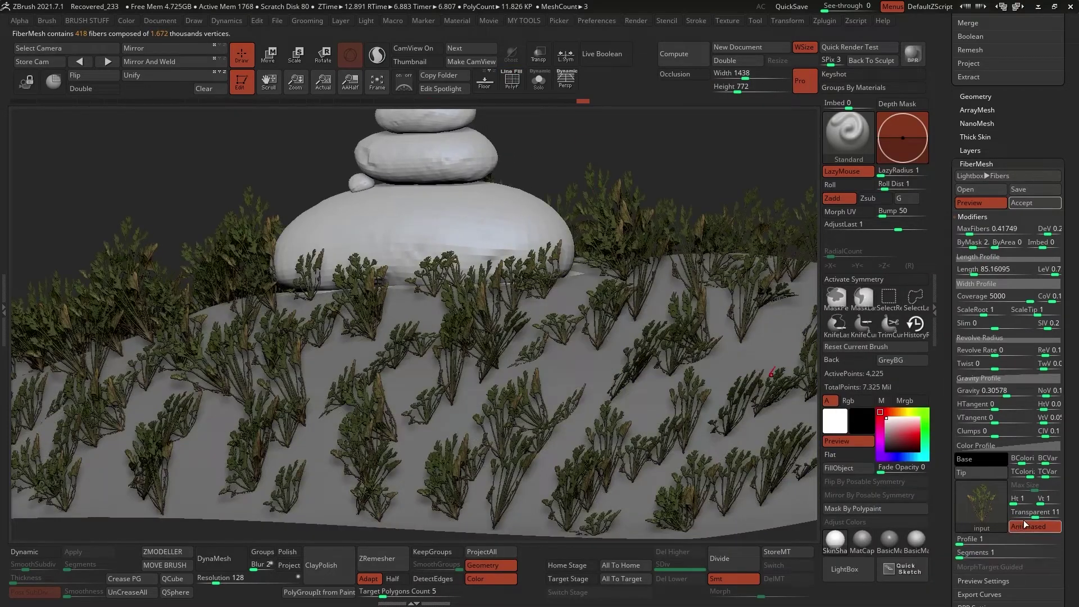
- Raise the fiber texture's Transparent value to 20 to clean up the clump edges
left_click(1012, 515)
left_click(1017, 514)
left_click_drag(1017, 514, 1047, 513)
right_click_drag(500, 417, 545, 494, "ctrl")
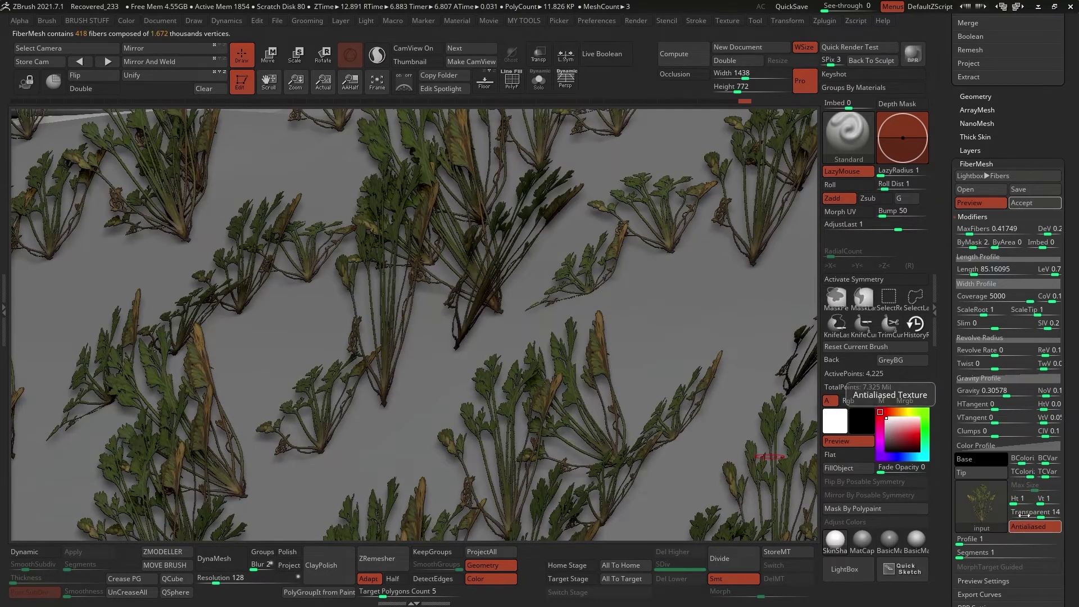
left_click_drag(1043, 512, 1050, 513)
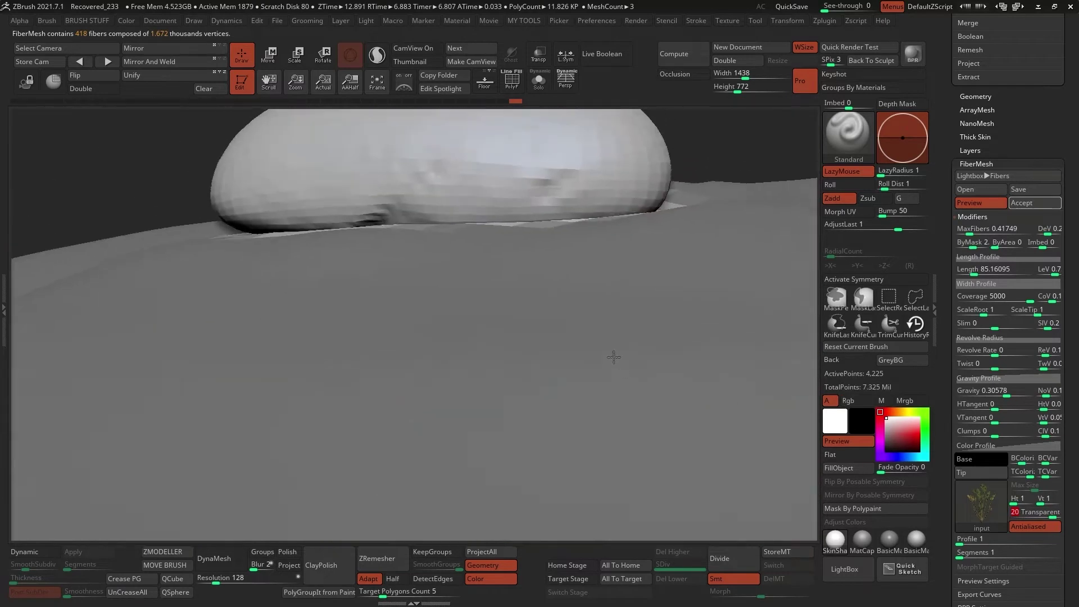
- Set the fibers to MaxFibers about 2.8, Length about 113, Twist about 13.4, Gravity about 0.57 and Segments 4
right_click_drag(603, 312, 613, 334)
left_click(971, 229)
left_click_drag(974, 231, 979, 230)
right_click_drag(748, 326, 682, 349)
left_click_drag(979, 269, 984, 268)
left_click_drag(1046, 391, 1012, 366)
left_click_drag(968, 552, 975, 553)
mouse_move(681, 365)
right_mouse_down("ctrl")
mouse_move(592, 253)
mouse_move(638, 237)
right_mouse_up("ctrl")
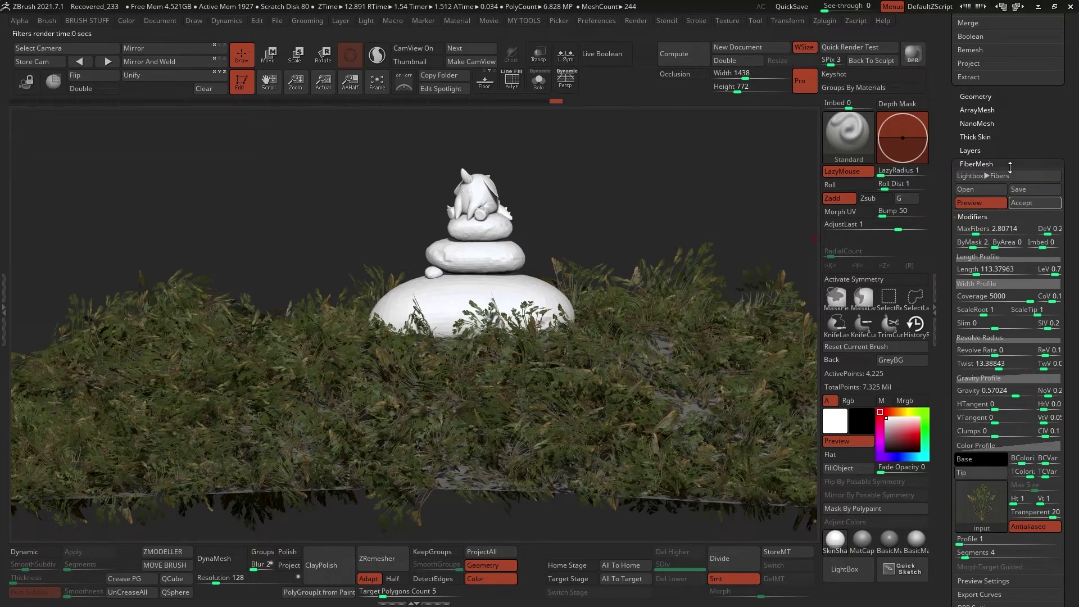
- Turn off the FiberMesh preview and check the GRASS 07, GRASS 06, GRASS 04 and GRASS 03 subtools one at a time
left_click(981, 206)
left_click_drag(1013, 65, 1013, 583)
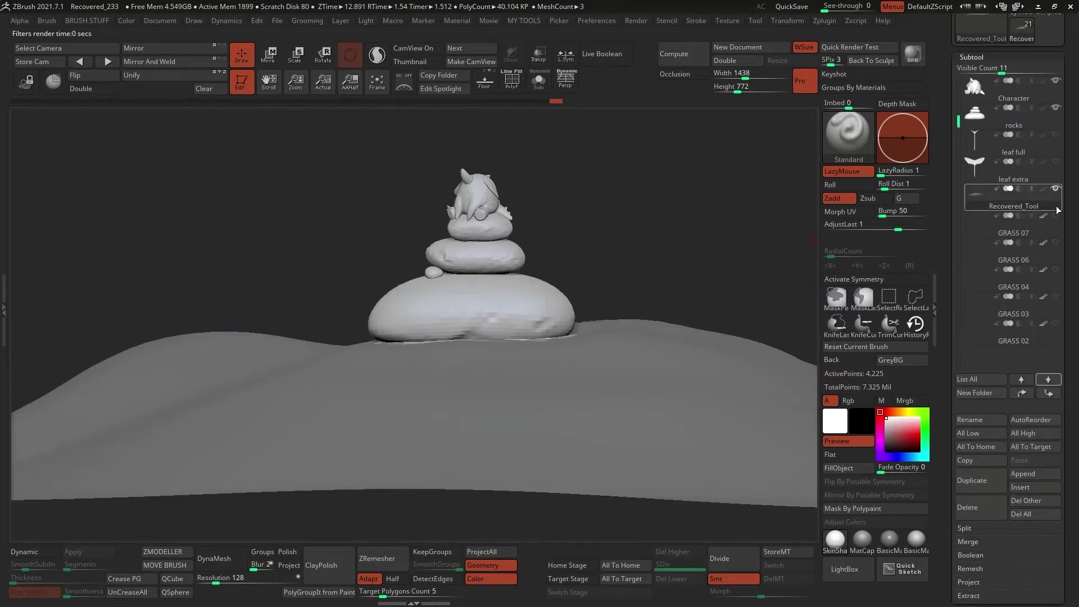
left_click(1056, 215)
left_click(1056, 215)
left_click(1056, 243)
left_click(1055, 242)
left_click(1056, 269)
left_click_drag(747, 257, 715, 260)
left_click(1056, 270)
left_click(1056, 296)
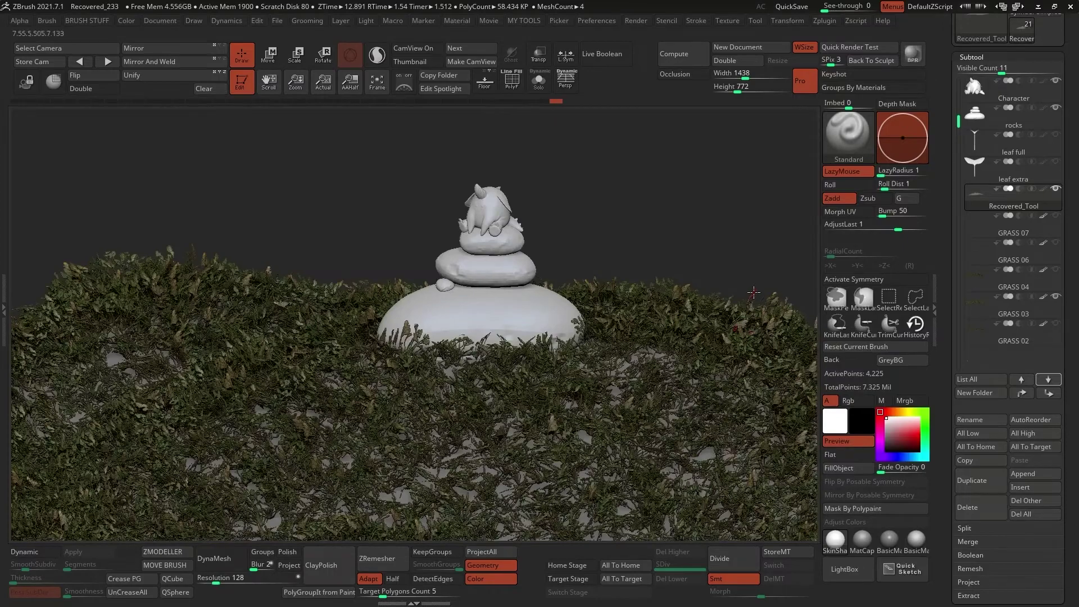
left_click(1056, 296)
- Show the GRASS 02, GRASS 03, GRASS 04, GRASS 06 and GRASS 07 subtools together on the ground
left_click(1056, 323)
right_click_drag(647, 444, 543, 356)
left_click(1056, 296)
left_click(1056, 270)
left_click(1056, 242)
left_click(1056, 215)
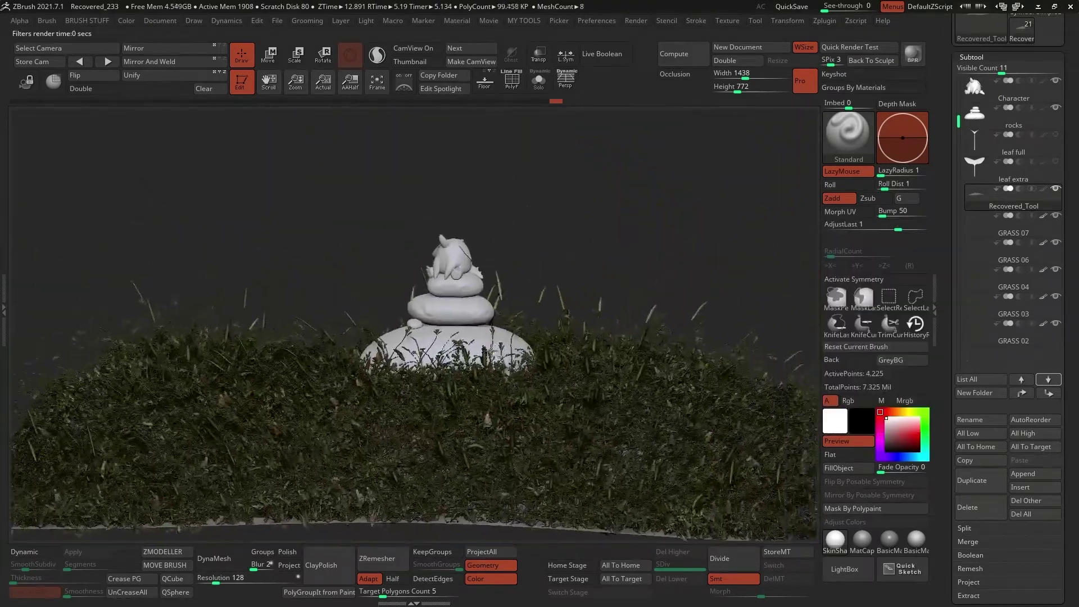